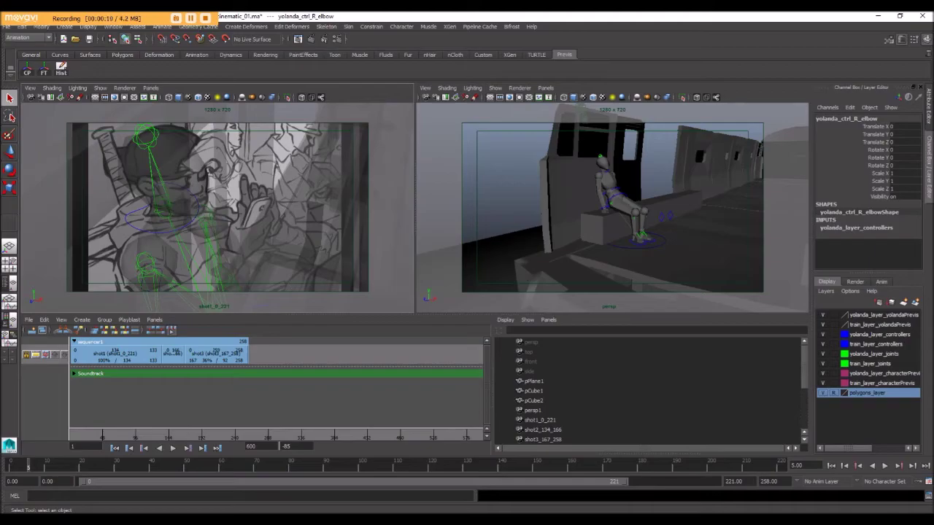
# - Check the storyboard composition in After Effects, return to Maya and turn off X-Ray shading in the shot camera view
pyautogui.hotkey('alt', 'Tab')
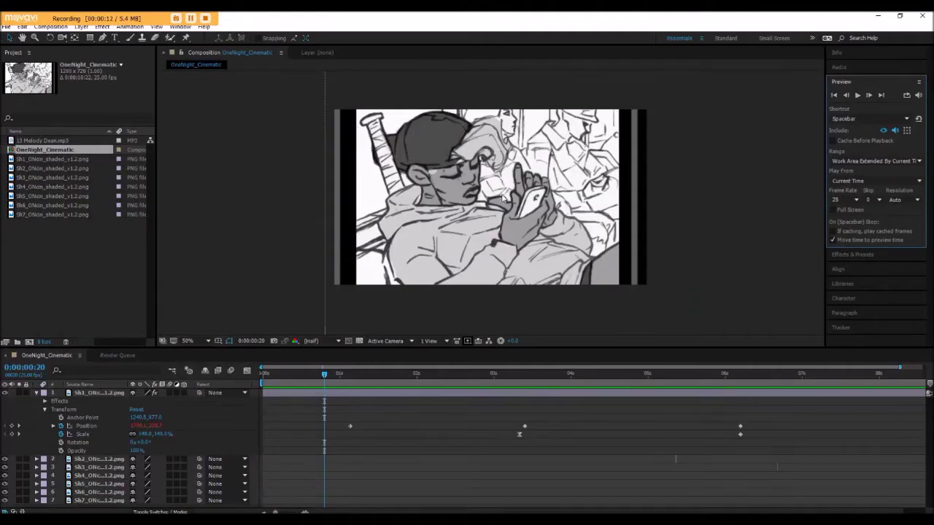
pyautogui.click(879, 15)
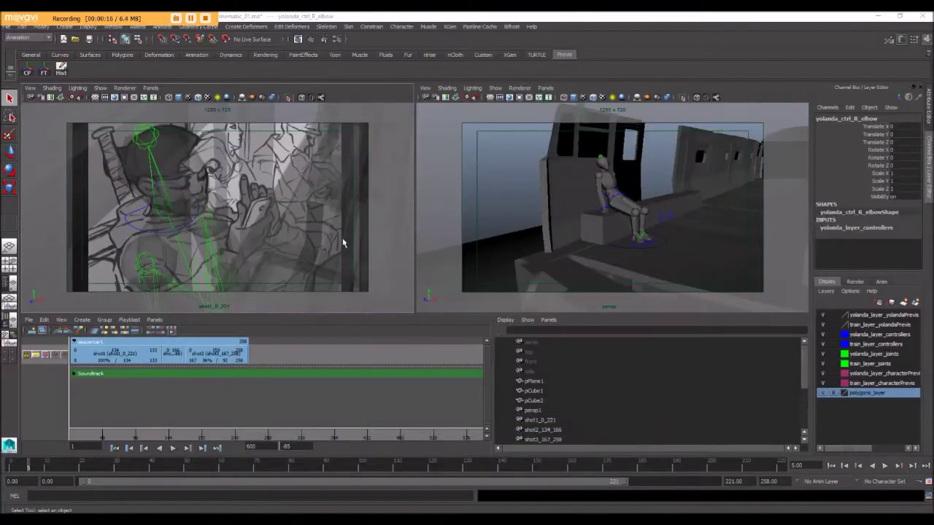
pyautogui.click(302, 98)
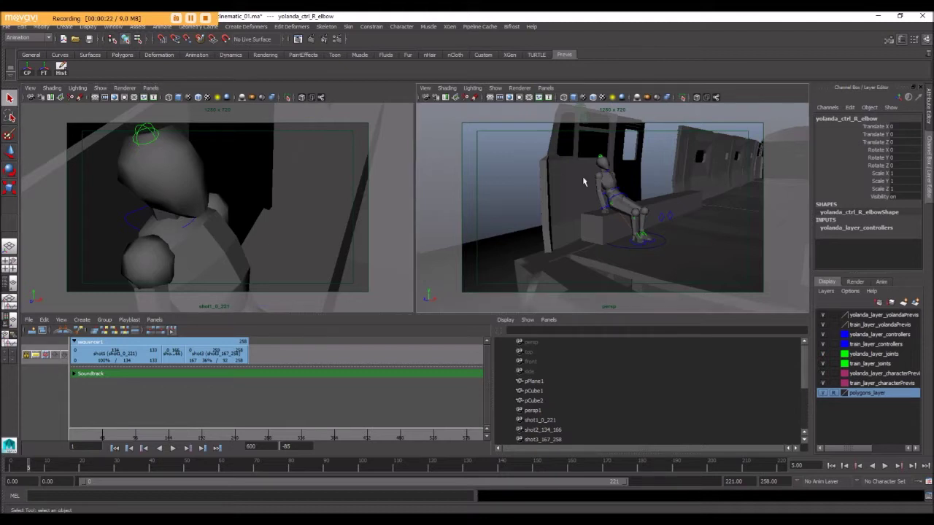
# - Select the right wrist controller and lift it forward off the seat to about Translate X 0.09, Y 0.149, Z -0.263
pyautogui.keyDown('alt'); pyautogui.moveTo(582, 176); pyautogui.dragTo(567, 190); pyautogui.keyUp('alt')
pyautogui.scroll(8, 569, 198)
pyautogui.scroll(-8, 538, 221)
pyautogui.keyDown('alt'); pyautogui.moveTo(538, 221); pyautogui.dragTo(565, 200, button='middle'); pyautogui.keyUp('alt')
pyautogui.keyDown('alt'); pyautogui.moveTo(564, 200); pyautogui.dragTo(537, 204); pyautogui.keyUp('alt')
pyautogui.scroll(6, 537, 205)
pyautogui.keyDown('alt'); pyautogui.moveTo(537, 205); pyautogui.dragTo(580, 229, button='middle'); pyautogui.keyUp('alt')
pyautogui.keyDown('alt'); pyautogui.moveTo(580, 229); pyautogui.dragTo(571, 246); pyautogui.keyUp('alt')
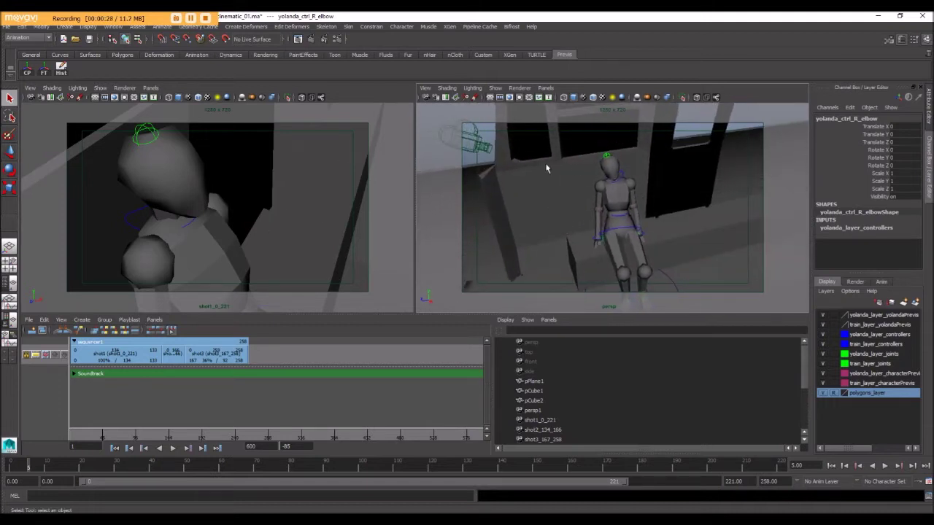
pyautogui.keyDown('alt'); pyautogui.moveTo(633, 243); pyautogui.dragTo(598, 240); pyautogui.keyUp('alt')
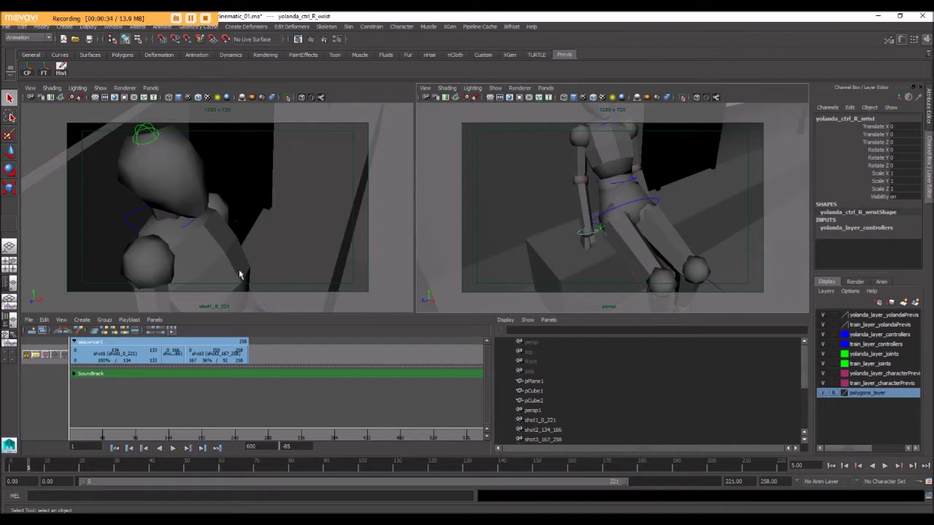
pyautogui.keyDown('alt'); pyautogui.moveTo(608, 217); pyautogui.dragTo(574, 213); pyautogui.keyUp('alt')
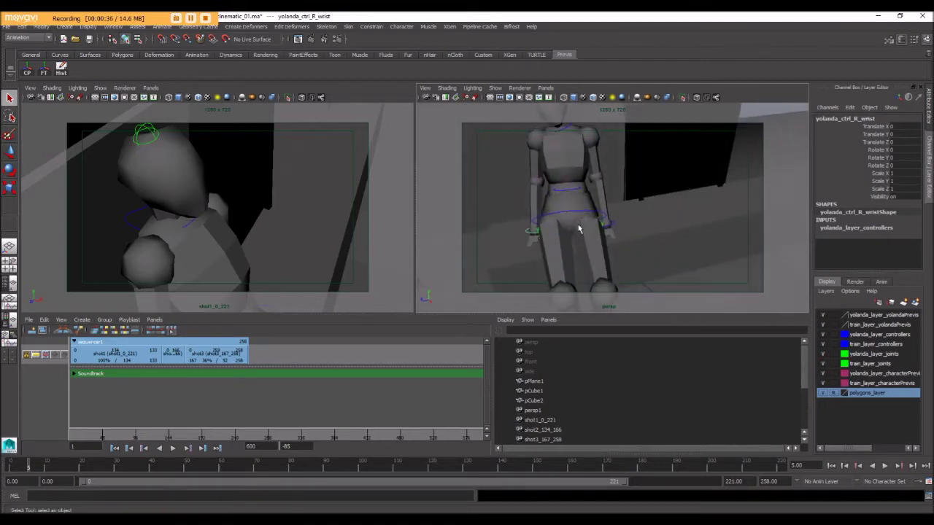
pyautogui.press('w')
pyautogui.moveTo(500, 233); pyautogui.dragTo(559, 209)
pyautogui.moveTo(552, 166); pyautogui.dragTo(536, 125)
# - Raise the right wrist controller to about Translate Y 0.304, Z -0.351 and rotate the hand upward to about Rotate X 122.57
pyautogui.keyDown('alt'); pyautogui.moveTo(565, 156); pyautogui.dragTo(675, 166); pyautogui.keyUp('alt')
pyautogui.keyDown('alt'); pyautogui.moveTo(685, 167); pyautogui.dragTo(674, 245, button='middle'); pyautogui.keyUp('alt')
pyautogui.keyDown('alt'); pyautogui.moveTo(673, 246); pyautogui.dragTo(646, 204); pyautogui.keyUp('alt')
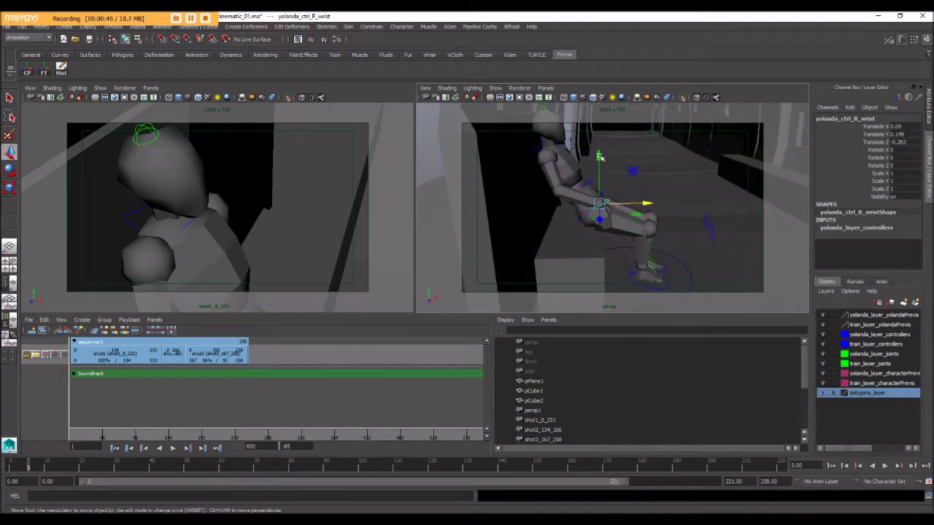
pyautogui.click(601, 145)
pyautogui.hotkey('ctrl', 'z')
pyautogui.moveTo(597, 156); pyautogui.dragTo(313, 162)
pyautogui.press('e')
pyautogui.press('w')
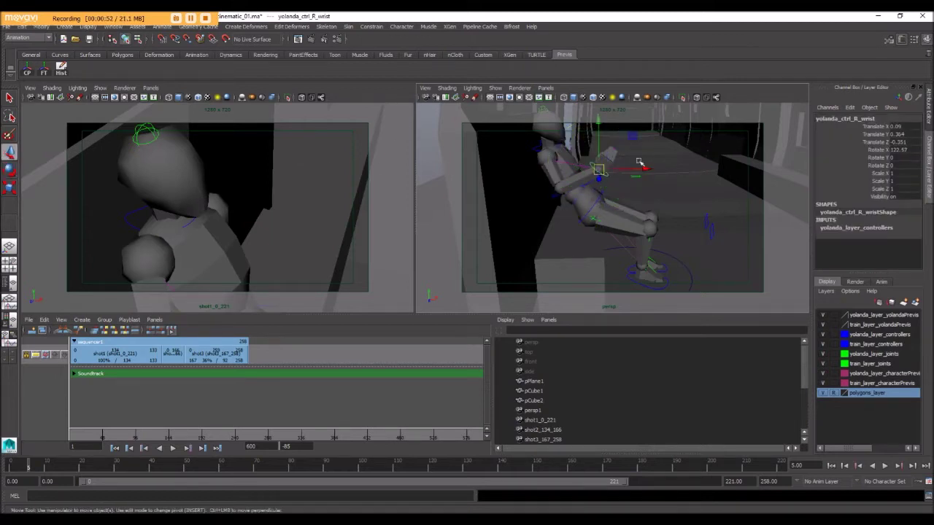
# - Bring the right wrist controller up and inward in front of the chest, to about Translate X -0.043, Y 0.52, Z -0.372
pyautogui.moveTo(642, 167); pyautogui.dragTo(599, 191)
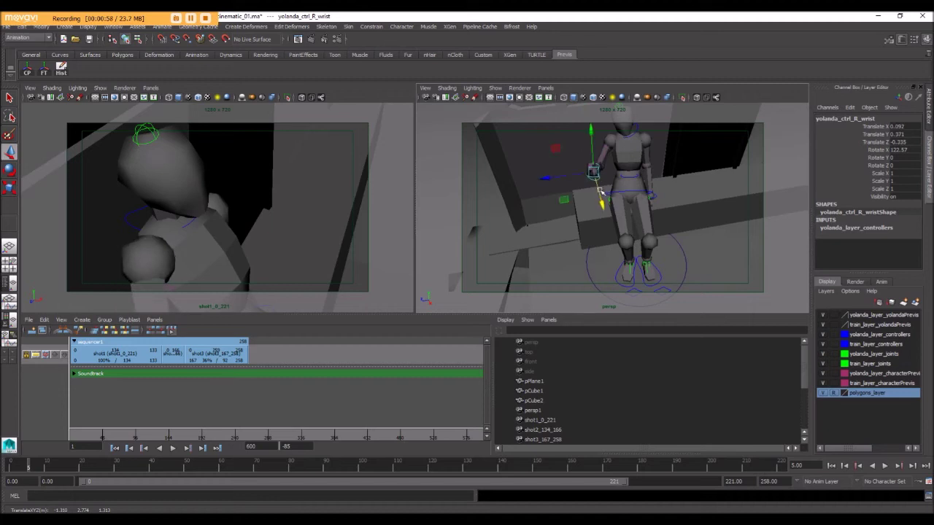
pyautogui.moveTo(544, 182); pyautogui.dragTo(561, 181)
pyautogui.moveTo(613, 146); pyautogui.dragTo(600, 113)
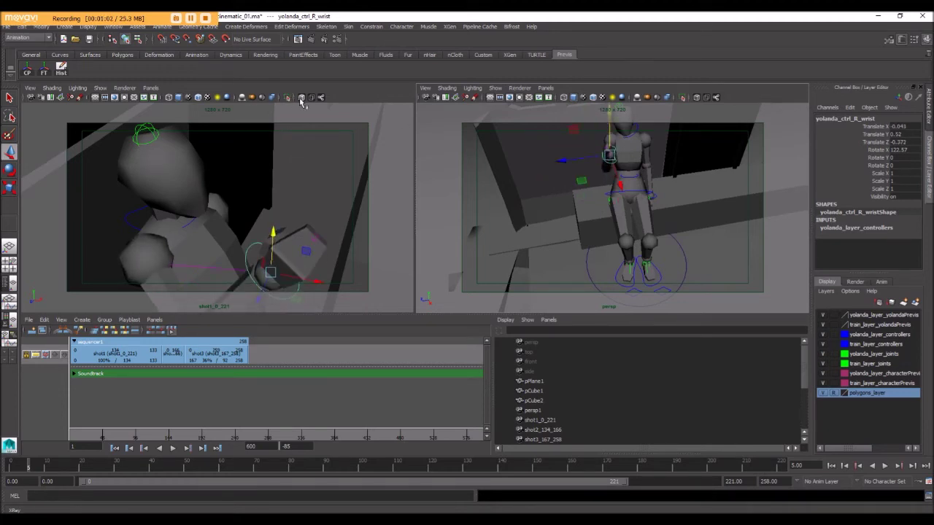
# - Turn on X-Ray in the shot camera view and shift the right wrist controller toward the sketched hand, about Translate Y 0.578
pyautogui.click(300, 98)
pyautogui.moveTo(273, 235); pyautogui.dragTo(272, 221)
pyautogui.moveTo(316, 267); pyautogui.dragTo(289, 263)
# - Rotate the right wrist controller toward the sketched hand's angle, about Rotate X 71.511, Y 50.237, Z -49.438
pyautogui.press('e')
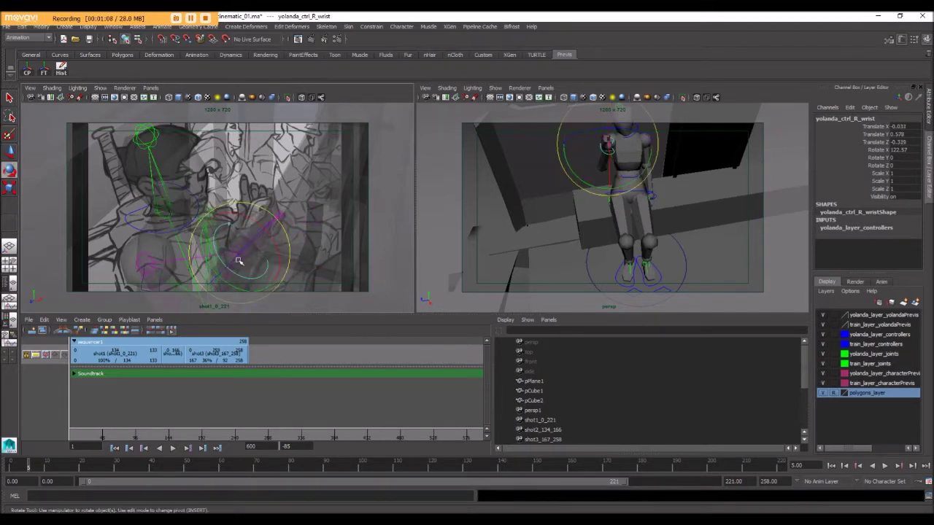
pyautogui.moveTo(204, 249); pyautogui.dragTo(239, 266)
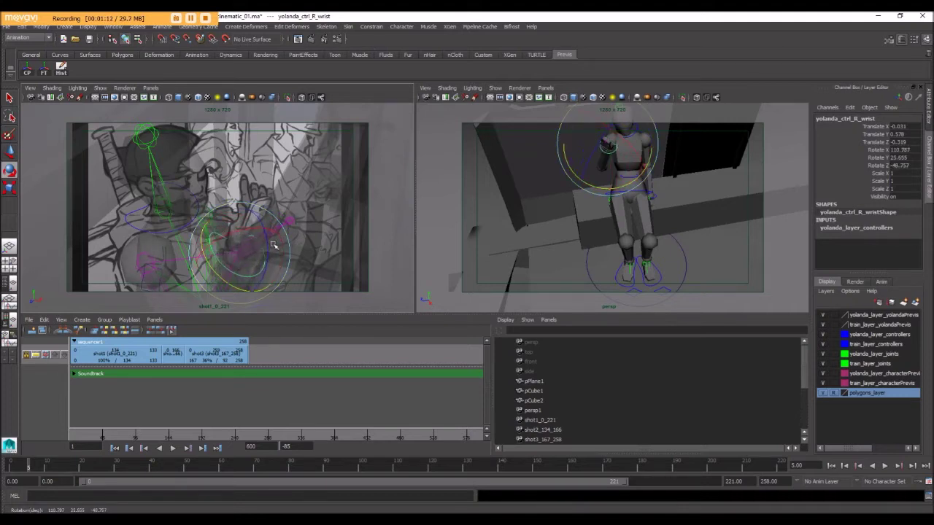
pyautogui.moveTo(234, 235); pyautogui.dragTo(257, 229)
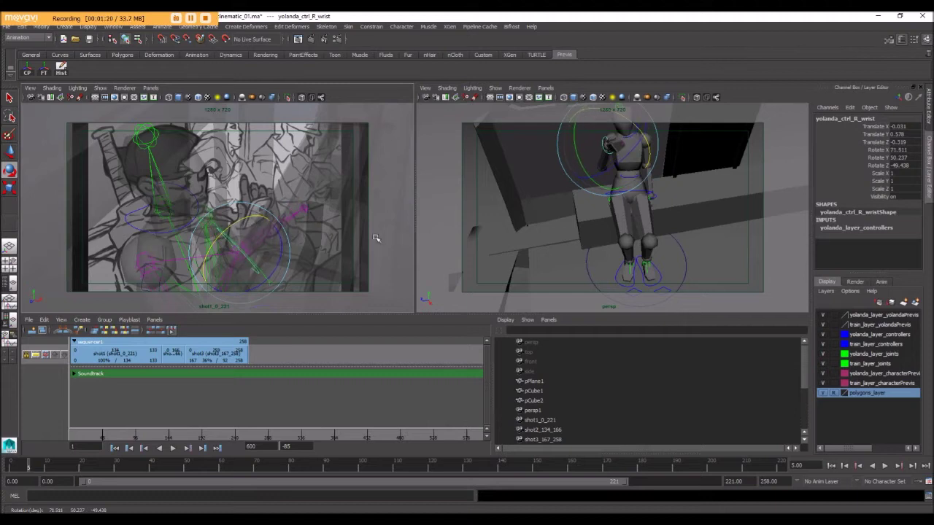
# - Move the right wrist controller toward the sketched wrist, to about Translate X -0.024, Y 0.564, Z -0.264
pyautogui.press('w')
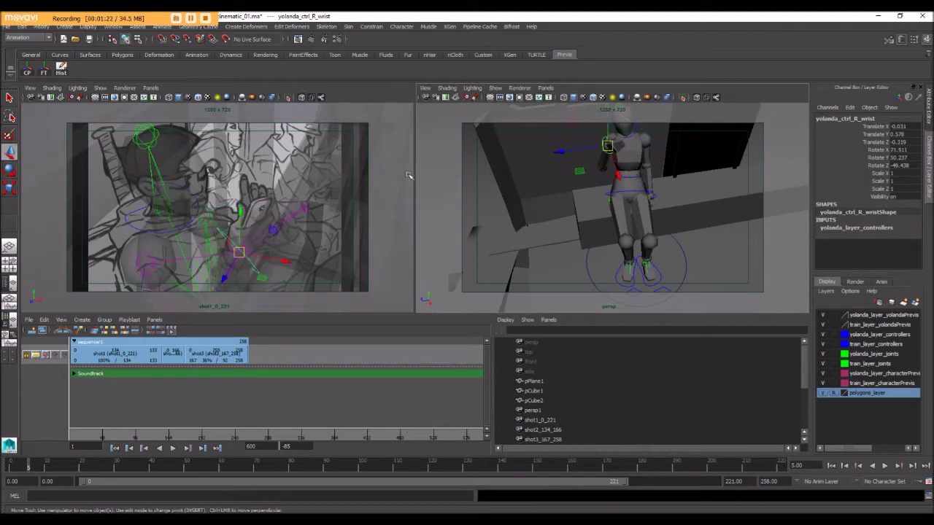
pyautogui.moveTo(290, 260); pyautogui.dragTo(269, 260)
pyautogui.moveTo(220, 209); pyautogui.dragTo(217, 219)
# - Fine-tune the right wrist controller against the sketch to about Translate X -0.085, Y 0.557, Z -0.235
pyautogui.keyDown('alt'); pyautogui.moveTo(588, 175); pyautogui.dragTo(628, 170); pyautogui.keyUp('alt')
pyautogui.keyDown('alt'); pyautogui.moveTo(628, 170); pyautogui.dragTo(603, 226, button='middle'); pyautogui.keyUp('alt')
pyautogui.moveTo(602, 227)
pyautogui.keyDown('alt'); pyautogui.mouseDown()
pyautogui.moveTo(539, 229)
pyautogui.moveTo(659, 213)
pyautogui.moveTo(690, 221)
pyautogui.moveTo(607, 219)
pyautogui.mouseUp(); pyautogui.keyUp('alt')
pyautogui.scroll(4, 554, 231)
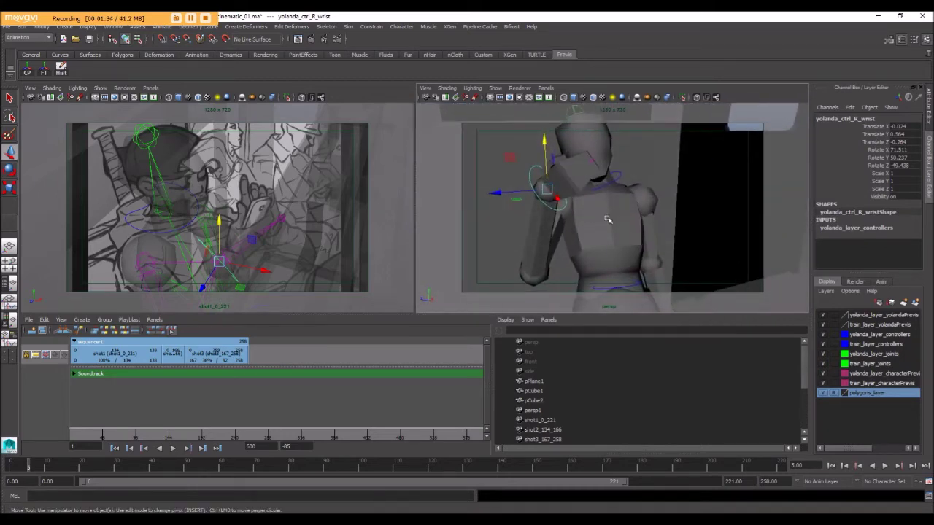
pyautogui.keyDown('alt'); pyautogui.moveTo(591, 193); pyautogui.dragTo(547, 171); pyautogui.keyUp('alt')
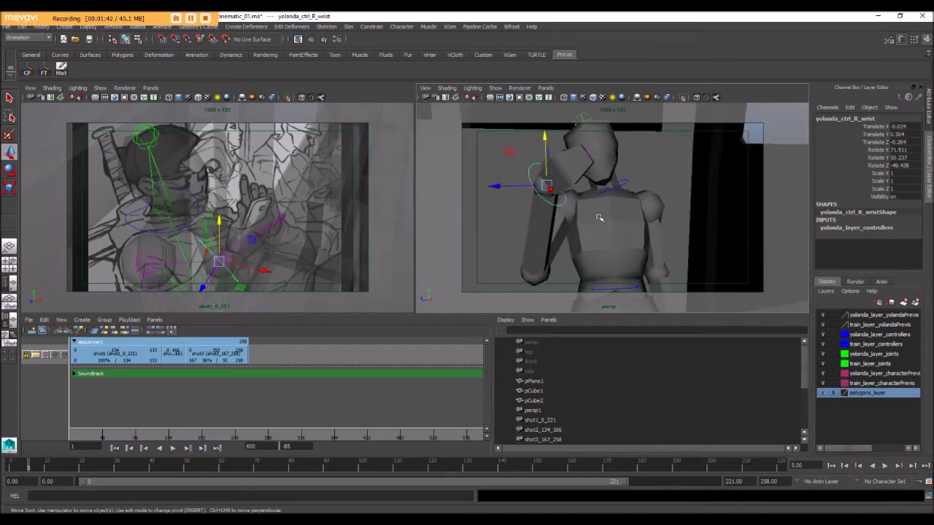
pyautogui.scroll(-5, 601, 226)
pyautogui.keyDown('alt'); pyautogui.moveTo(602, 233); pyautogui.dragTo(569, 191); pyautogui.keyUp('alt')
pyautogui.scroll(4, 579, 175)
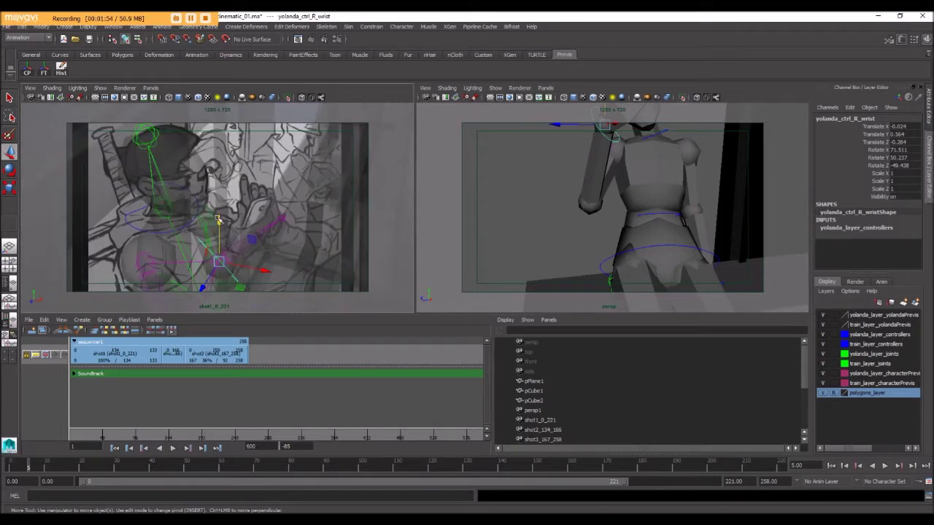
pyautogui.moveTo(218, 220); pyautogui.dragTo(218, 225)
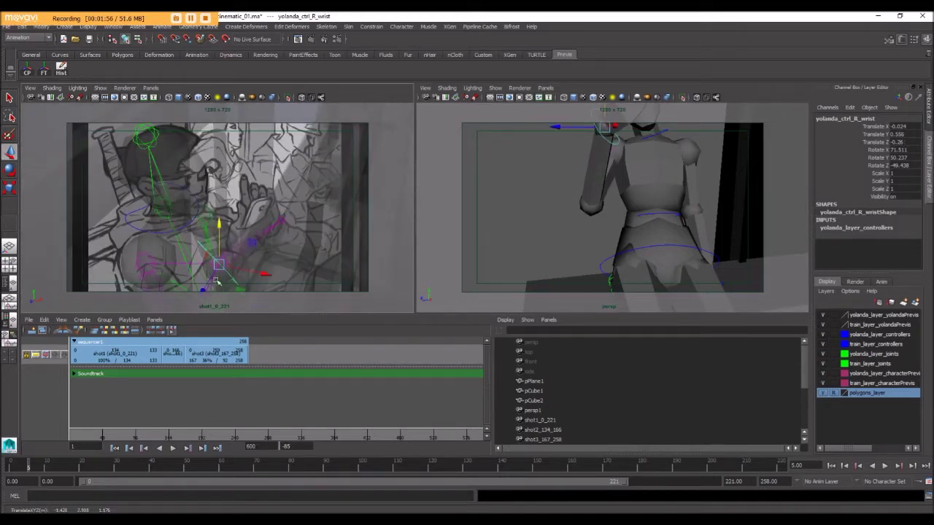
pyautogui.moveTo(205, 287); pyautogui.dragTo(221, 279)
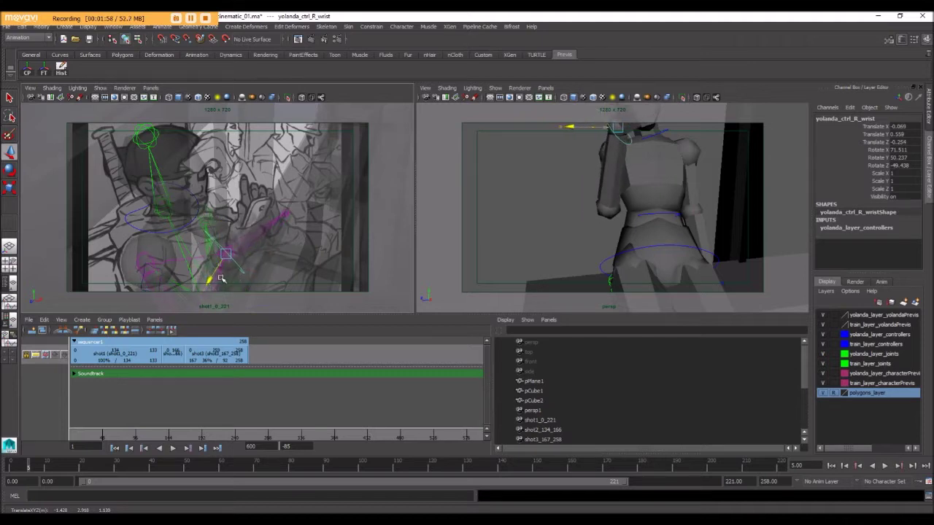
pyautogui.moveTo(271, 262); pyautogui.dragTo(266, 262)
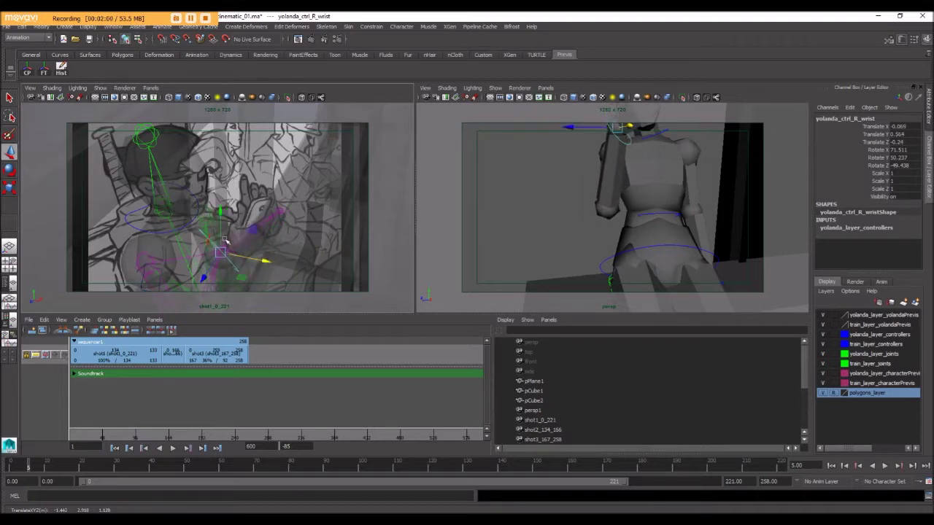
pyautogui.moveTo(219, 212); pyautogui.dragTo(220, 216)
pyautogui.moveTo(202, 283); pyautogui.dragTo(208, 282)
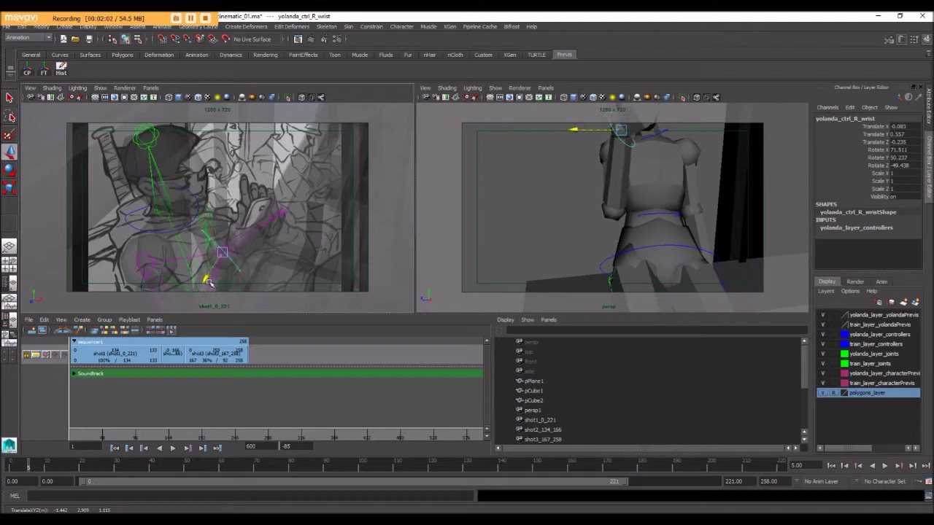
# - Select the right elbow controller in wireframe display and move it outward to about Translate X 0.178, Y -0.011, Z -0.027, restoring shaded display
pyautogui.keyDown('alt'); pyautogui.moveTo(618, 206); pyautogui.dragTo(515, 218); pyautogui.keyUp('alt')
pyautogui.keyDown('alt'); pyautogui.moveTo(598, 217); pyautogui.dragTo(651, 262); pyautogui.keyUp('alt')
pyautogui.scroll(-5, 643, 254)
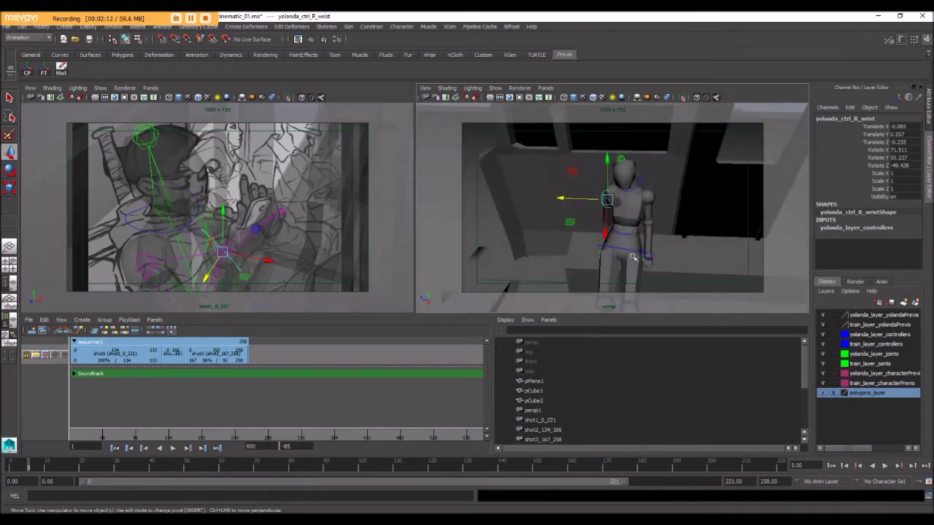
pyautogui.press('4')
pyautogui.keyDown('alt'); pyautogui.moveTo(593, 237); pyautogui.dragTo(612, 166); pyautogui.keyUp('alt')
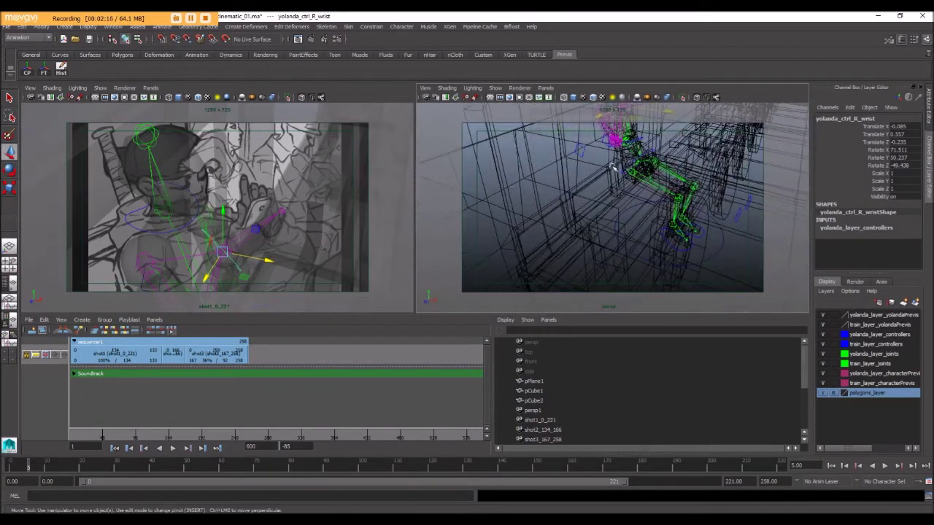
pyautogui.click(582, 150)
pyautogui.moveTo(629, 218)
pyautogui.keyDown('alt'); pyautogui.mouseDown()
pyautogui.moveTo(617, 237)
pyautogui.moveTo(562, 232)
pyautogui.moveTo(678, 219)
pyautogui.moveTo(627, 234)
pyautogui.moveTo(598, 219)
pyautogui.moveTo(573, 223)
pyautogui.mouseUp(); pyautogui.keyUp('alt')
pyautogui.press('5')
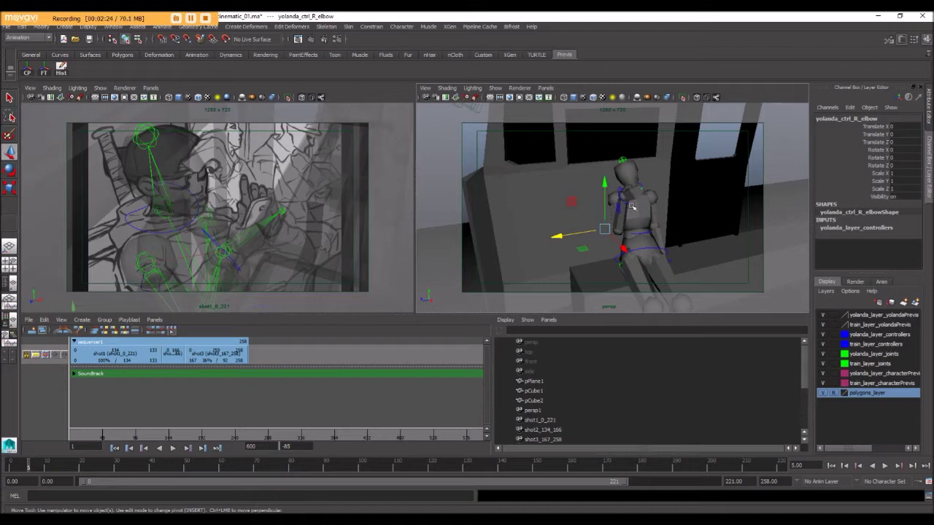
pyautogui.press('4')
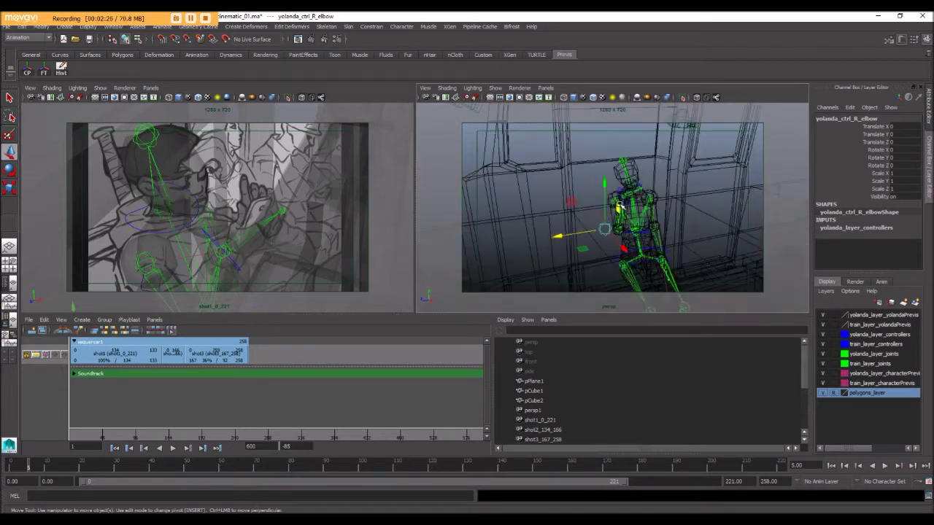
pyautogui.press('5')
pyautogui.moveTo(613, 228)
pyautogui.keyDown('alt'); pyautogui.mouseDown()
pyautogui.moveTo(567, 239)
pyautogui.moveTo(547, 232)
pyautogui.moveTo(708, 216)
pyautogui.moveTo(600, 228)
pyautogui.mouseUp(); pyautogui.keyUp('alt')
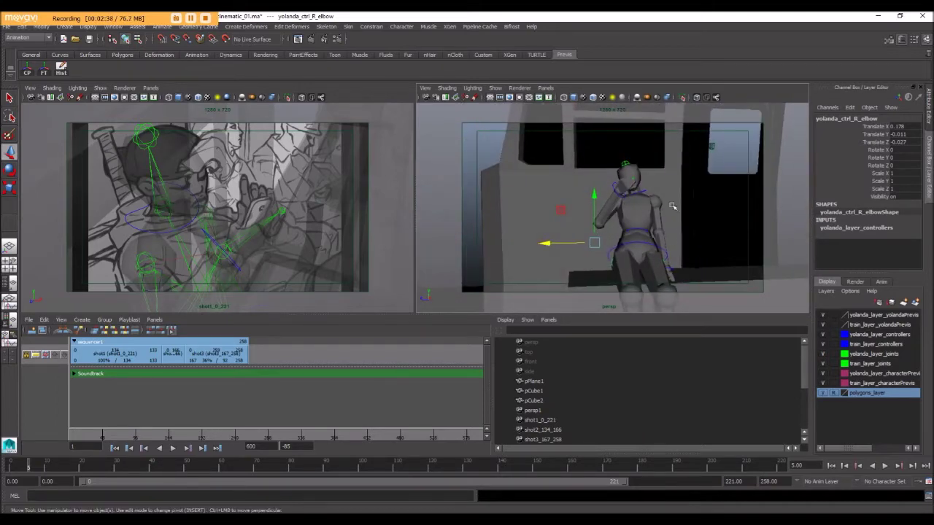
# - Select the left wrist controller and raise it in front of the torso to about Translate Y 0.318, Z -0.129
pyautogui.keyDown('alt'); pyautogui.moveTo(684, 227); pyautogui.dragTo(646, 240); pyautogui.keyUp('alt')
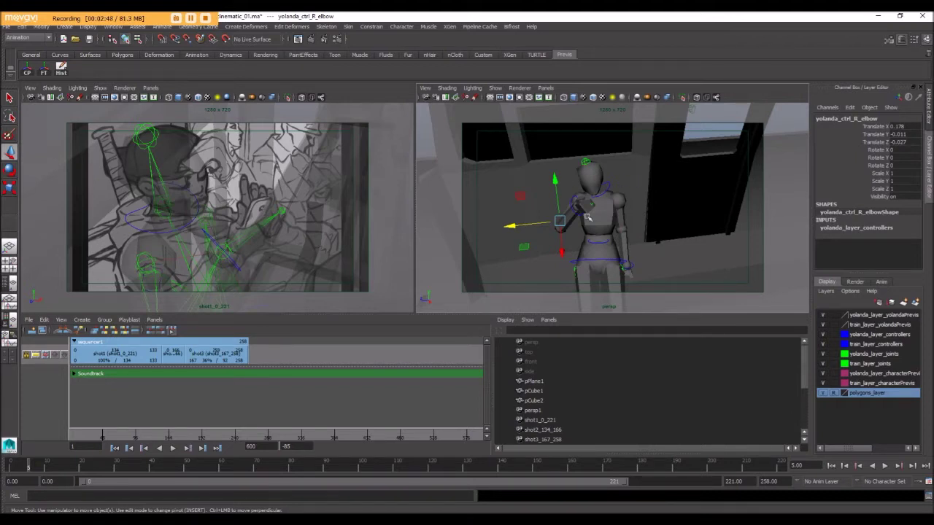
pyautogui.moveTo(623, 218)
pyautogui.keyDown('alt'); pyautogui.mouseDown()
pyautogui.moveTo(592, 207)
pyautogui.moveTo(626, 212)
pyautogui.mouseUp(); pyautogui.keyUp('alt')
pyautogui.click(624, 232)
pyautogui.press('[')
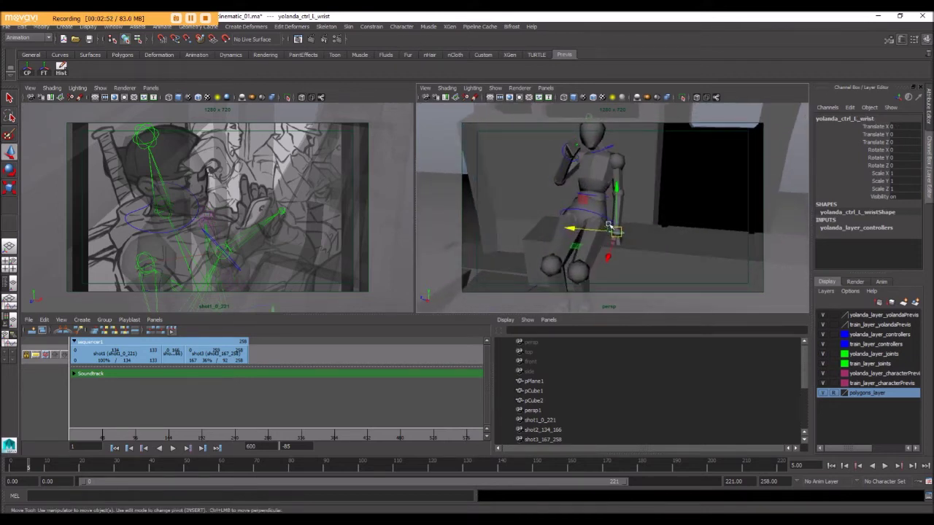
pyautogui.moveTo(618, 187); pyautogui.dragTo(651, 147)
# - Undo the first free rotation of the left wrist controller and rotate it to about X 89.87, Z -24.526
pyautogui.press('e')
pyautogui.hotkey('ctrl', 'z')
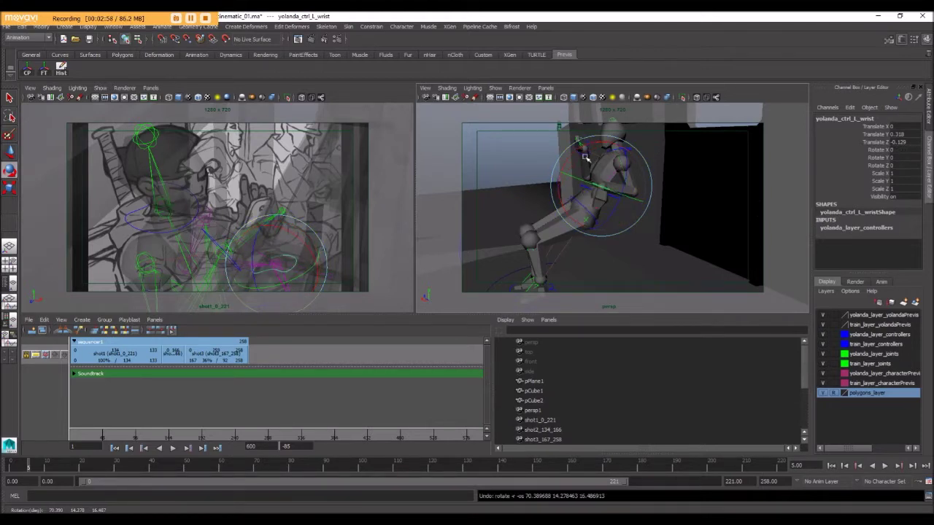
pyautogui.moveTo(603, 142); pyautogui.dragTo(720, 157)
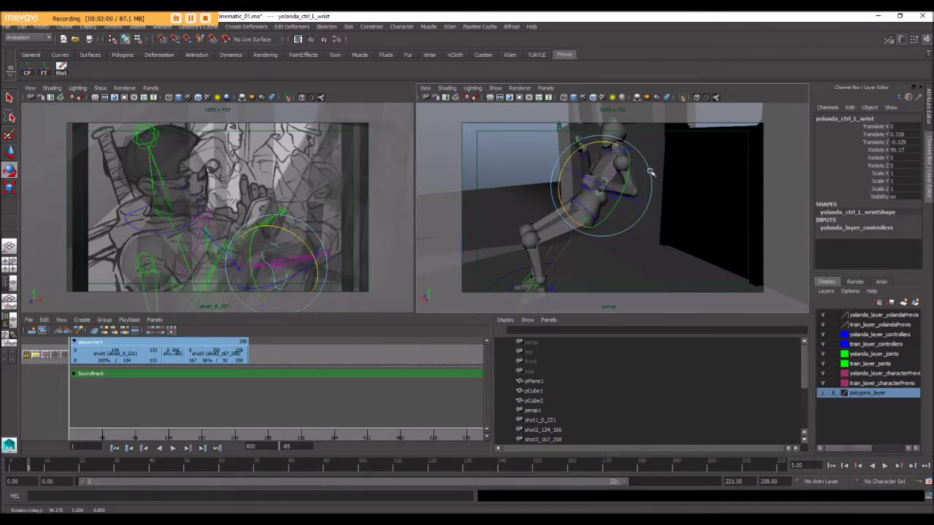
pyautogui.moveTo(582, 148)
pyautogui.mouseDown()
pyautogui.moveTo(615, 143)
pyautogui.moveTo(578, 152)
pyautogui.mouseUp()
pyautogui.moveTo(607, 179); pyautogui.dragTo(608, 157)
# - Raise the left wrist controller to about chest height, at Translate Y 0.579, Z -0.235
pyautogui.keyDown('alt'); pyautogui.moveTo(608, 158); pyautogui.dragTo(677, 175); pyautogui.keyUp('alt')
pyautogui.press('w')
pyautogui.moveTo(617, 142); pyautogui.dragTo(618, 107)
# - Rotate the left wrist controller so the hand points upward, to about Rotate X 170.15
pyautogui.keyDown('alt'); pyautogui.moveTo(618, 138); pyautogui.dragTo(617, 181); pyautogui.keyUp('alt')
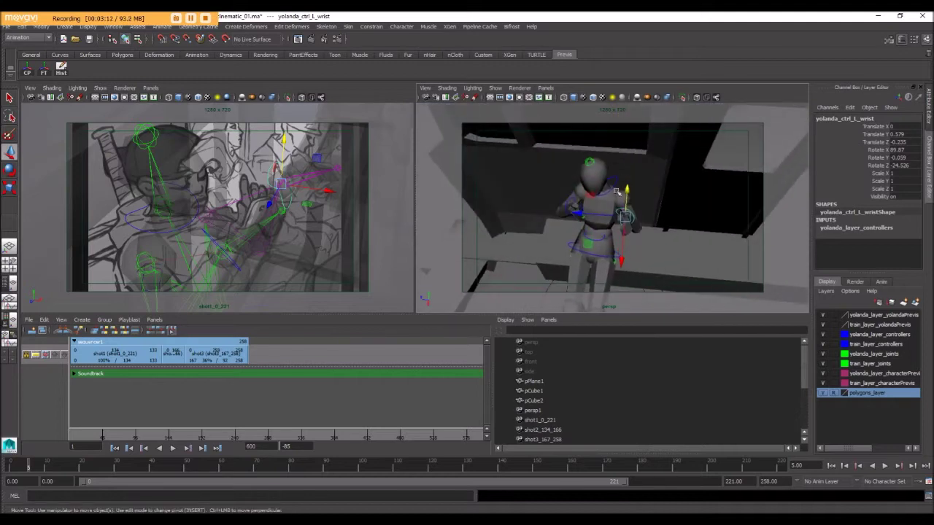
pyautogui.keyDown('alt'); pyautogui.moveTo(598, 220); pyautogui.dragTo(553, 182); pyautogui.keyUp('alt')
pyautogui.press('e')
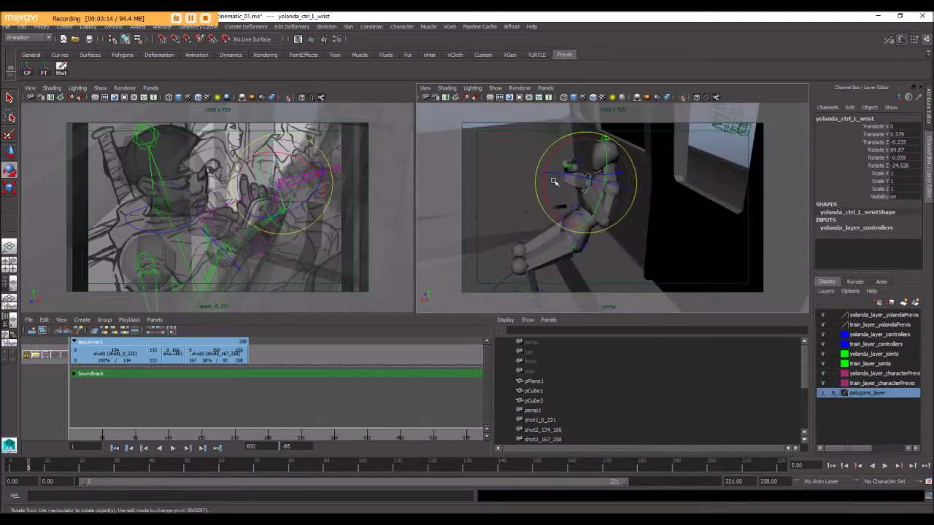
pyautogui.moveTo(564, 144); pyautogui.dragTo(623, 152)
# - Move the left wrist controller to the sketched hand in the shot view, about Translate X 0.008, Y 0.464, Z -0.132
pyautogui.press('w')
pyautogui.moveTo(328, 192); pyautogui.dragTo(309, 188)
pyautogui.moveTo(265, 139); pyautogui.dragTo(263, 175)
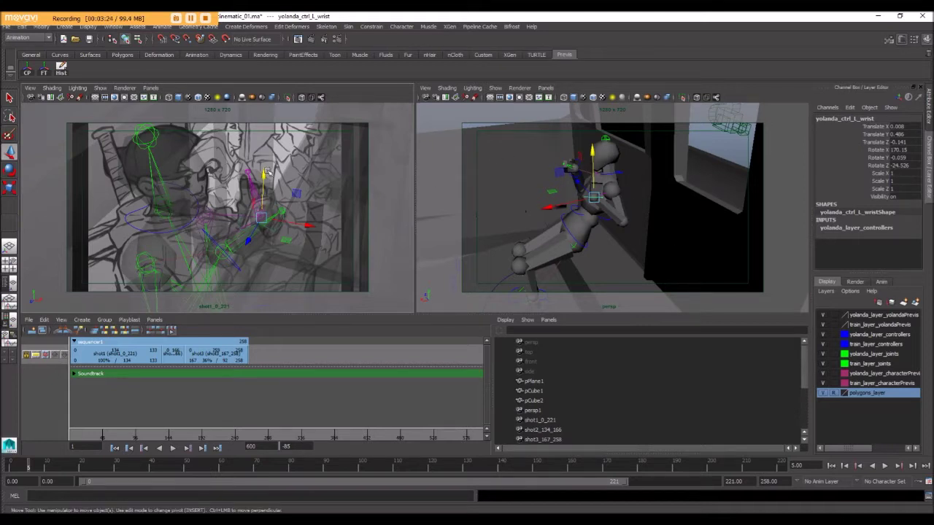
pyautogui.moveTo(258, 174); pyautogui.dragTo(265, 185)
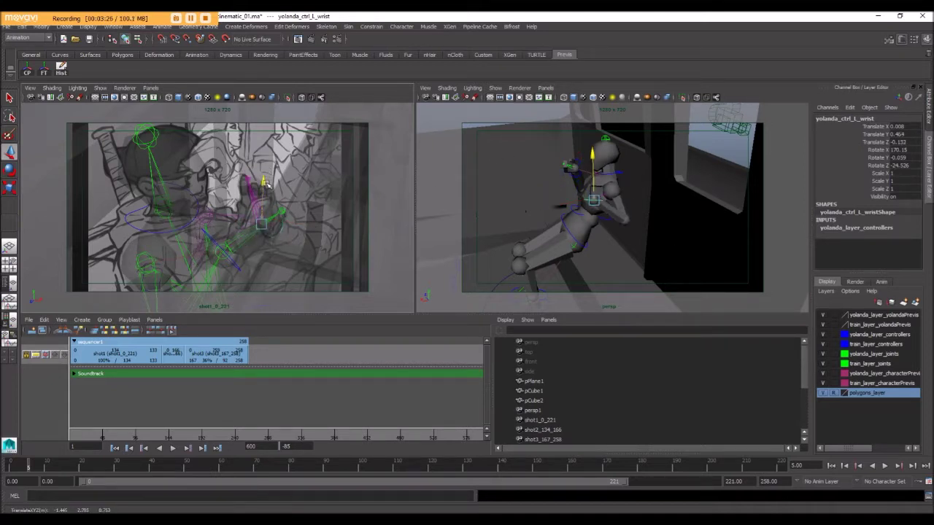
pyautogui.keyDown('alt'); pyautogui.moveTo(591, 204); pyautogui.dragTo(618, 202); pyautogui.keyUp('alt')
pyautogui.keyDown('alt'); pyautogui.moveTo(668, 192); pyautogui.dragTo(615, 205); pyautogui.keyUp('alt')
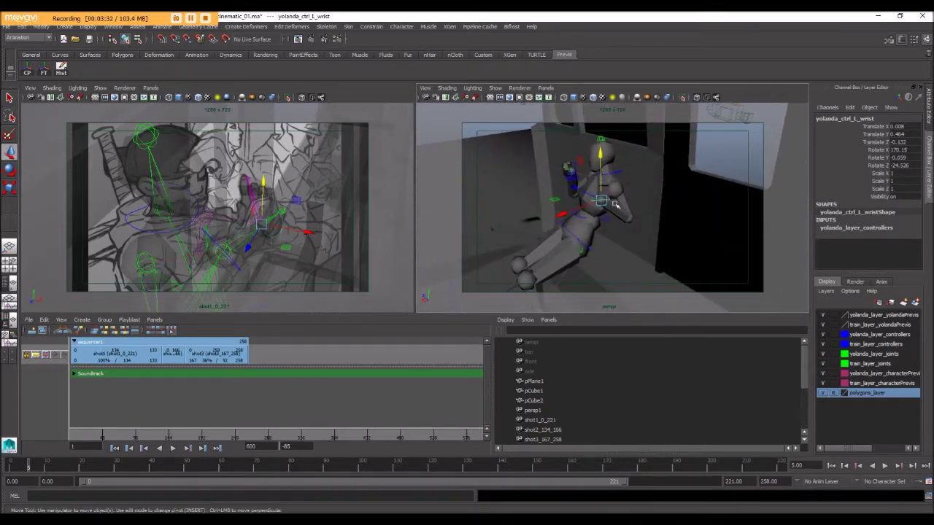
# - Move the left wrist controller to about Translate X 0.192, Y 0.453, Z -0.16 and compare the hand with the sketch
pyautogui.keyDown('alt'); pyautogui.moveTo(508, 216); pyautogui.dragTo(631, 202); pyautogui.keyUp('alt')
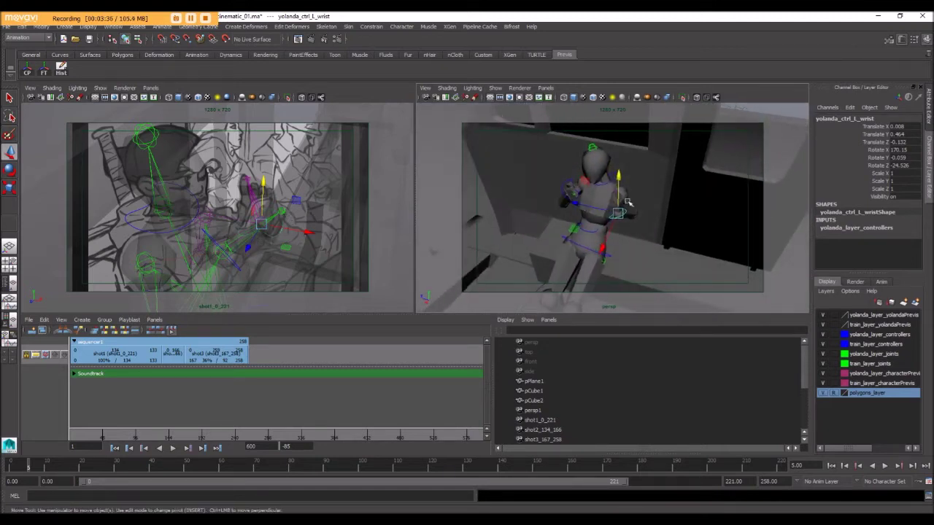
pyautogui.click(295, 98)
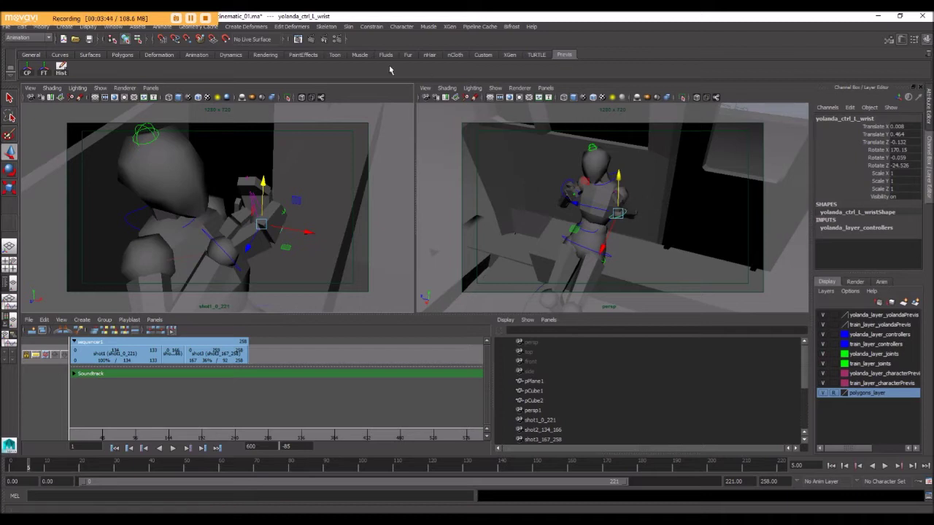
pyautogui.click(302, 98)
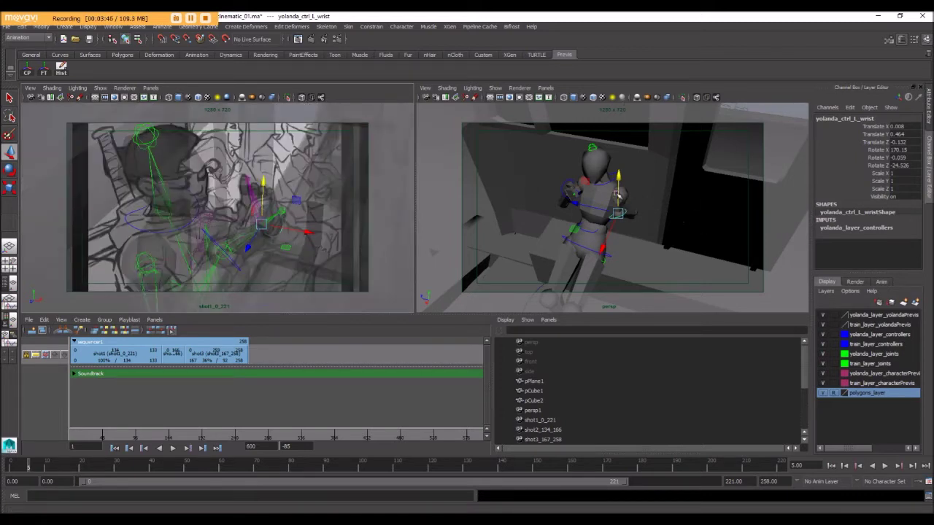
pyautogui.keyDown('alt'); pyautogui.moveTo(566, 193); pyautogui.dragTo(552, 207); pyautogui.keyUp('alt')
pyautogui.keyDown('alt'); pyautogui.moveTo(552, 206); pyautogui.dragTo(577, 200); pyautogui.keyUp('alt')
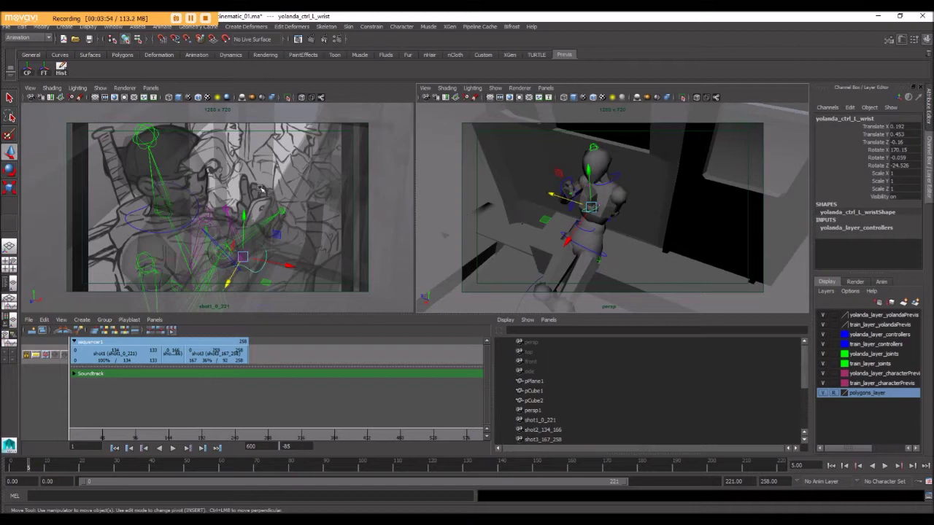
pyautogui.click(301, 98)
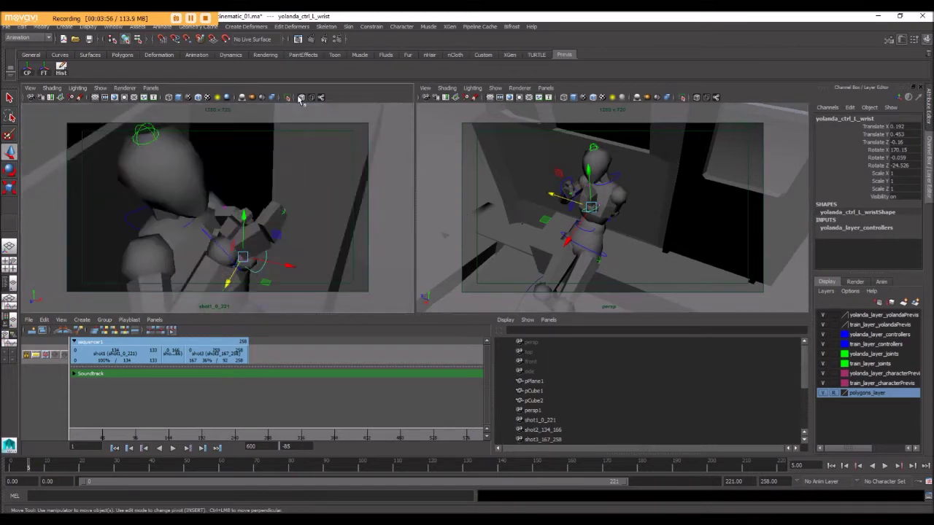
pyautogui.click(301, 98)
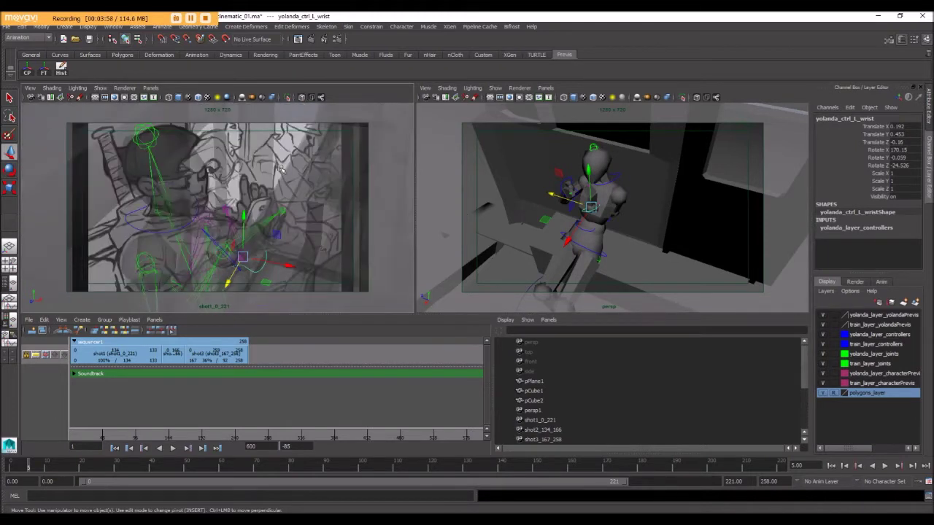
# - Adjust the left wrist controller's position against the sketched hand, to about Translate X 0.184, Y 0.494, Z -0.232
pyautogui.moveTo(242, 221); pyautogui.dragTo(247, 199)
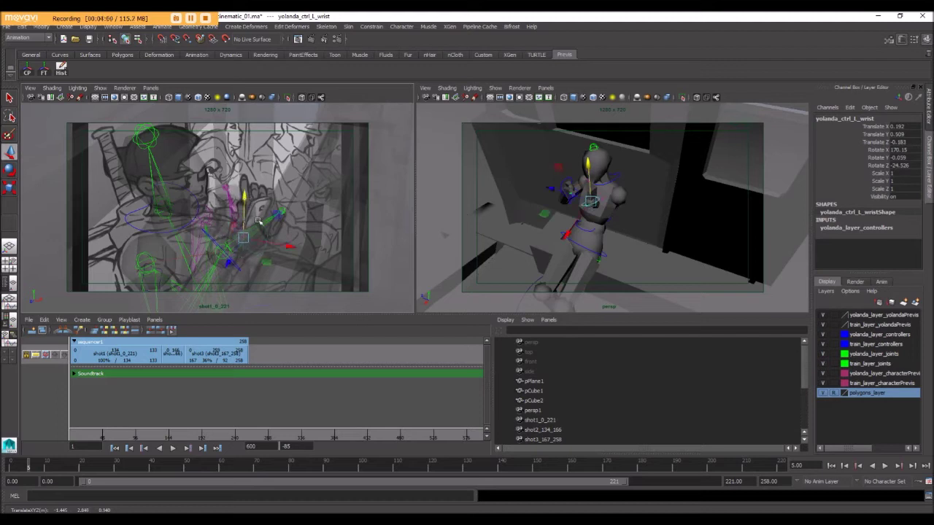
pyautogui.moveTo(281, 244); pyautogui.dragTo(304, 249)
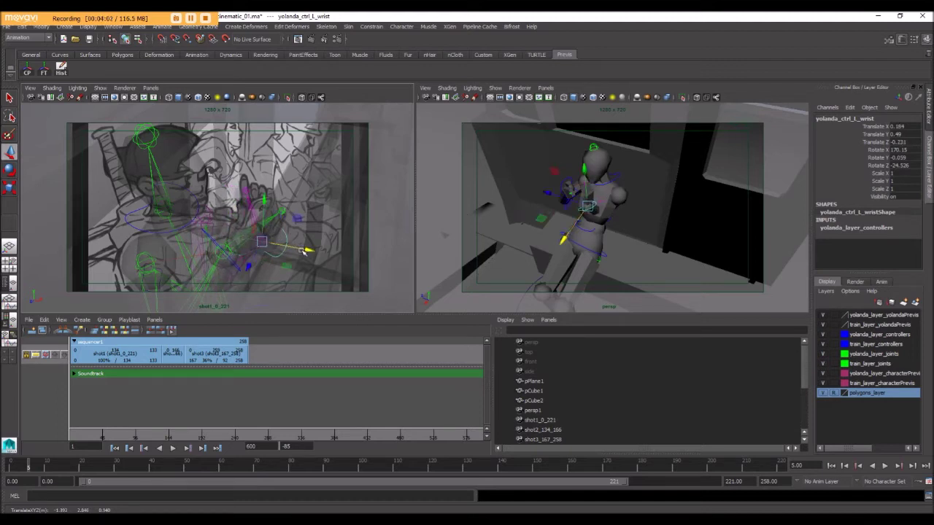
pyautogui.moveTo(263, 197); pyautogui.dragTo(277, 203)
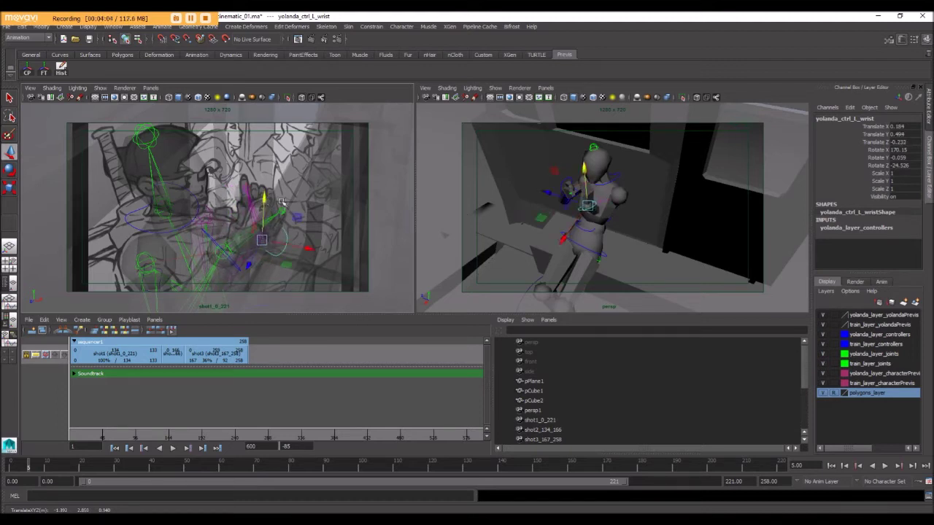
pyautogui.click(301, 97)
pyautogui.click(301, 97)
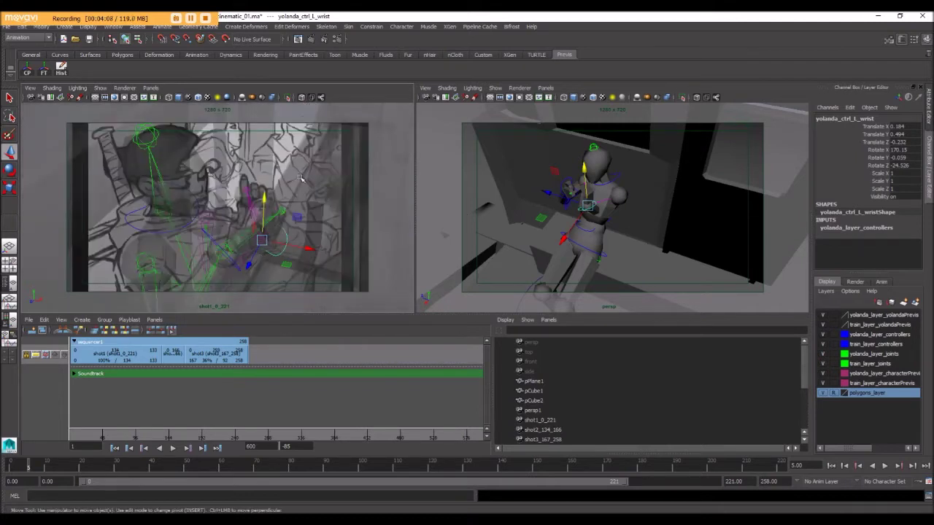
# - Rotate the left wrist controller to about Rotate X 164.784, Y 2.803, Z -16.069 to follow the sketched hand
pyautogui.press('e')
pyautogui.moveTo(275, 219); pyautogui.dragTo(254, 209)
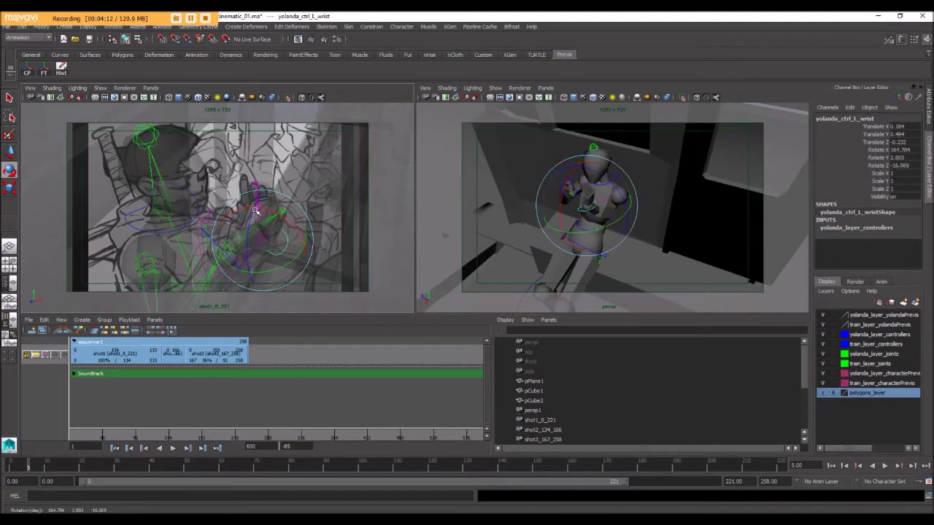
pyautogui.click(301, 99)
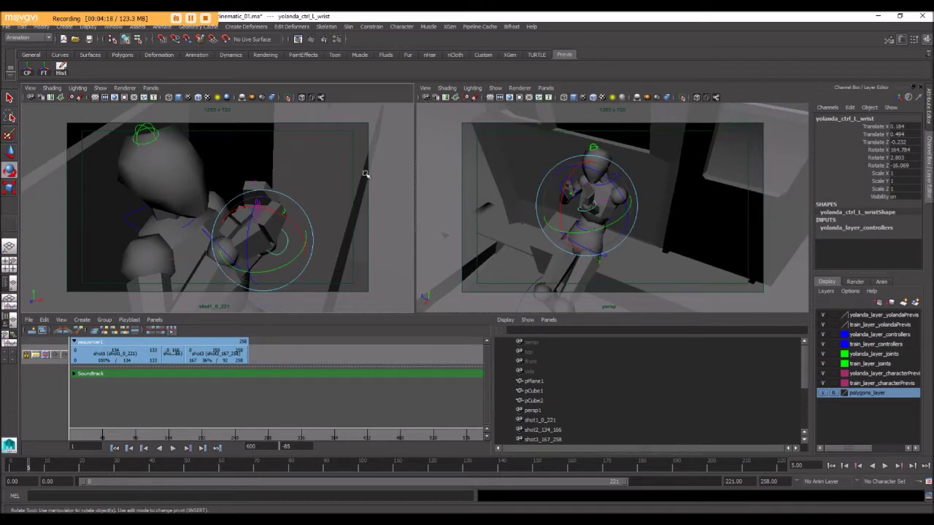
# - Pull the left elbow controller out from the body, to about Translate X -0.383, Y 0.024, Z 0.058
pyautogui.keyDown('alt'); pyautogui.moveTo(706, 195); pyautogui.dragTo(679, 189); pyautogui.keyUp('alt')
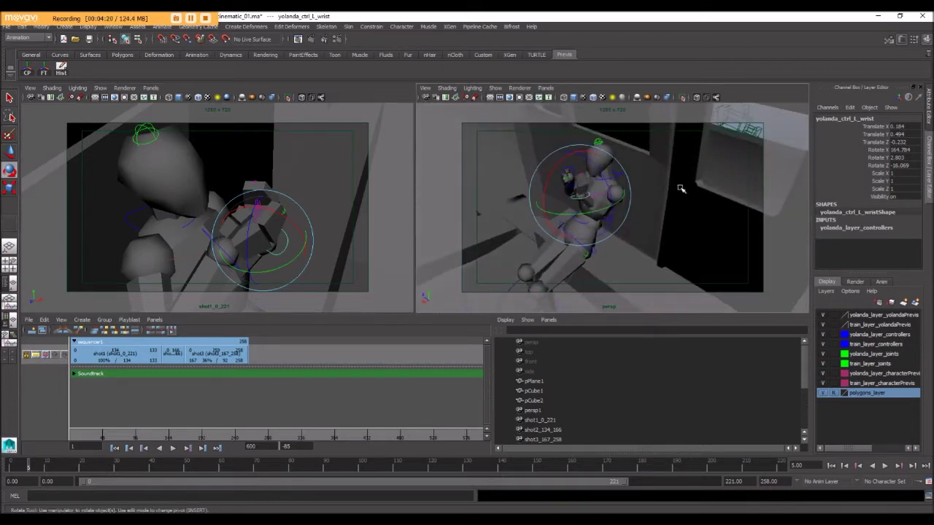
pyautogui.press('4')
pyautogui.click(645, 218)
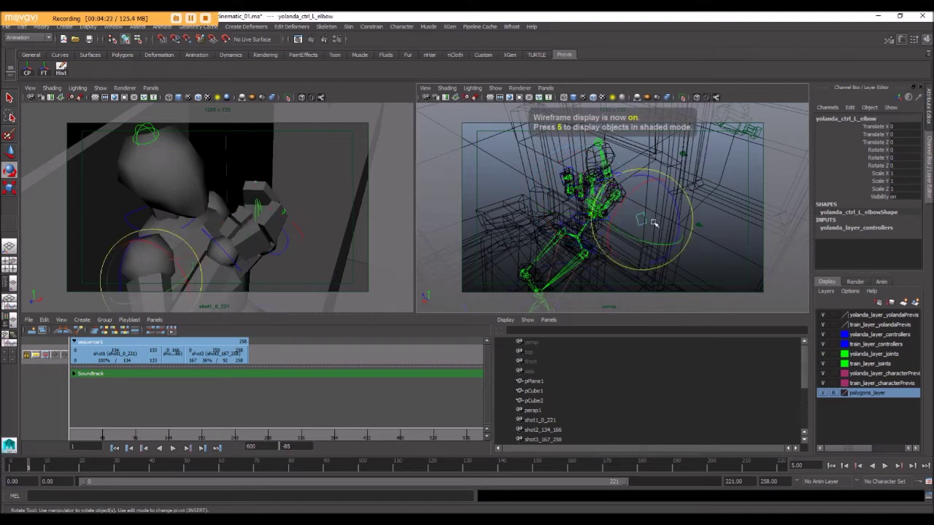
pyautogui.press('5')
pyautogui.press('w')
pyautogui.keyDown('alt'); pyautogui.moveTo(605, 217); pyautogui.dragTo(629, 213); pyautogui.keyUp('alt')
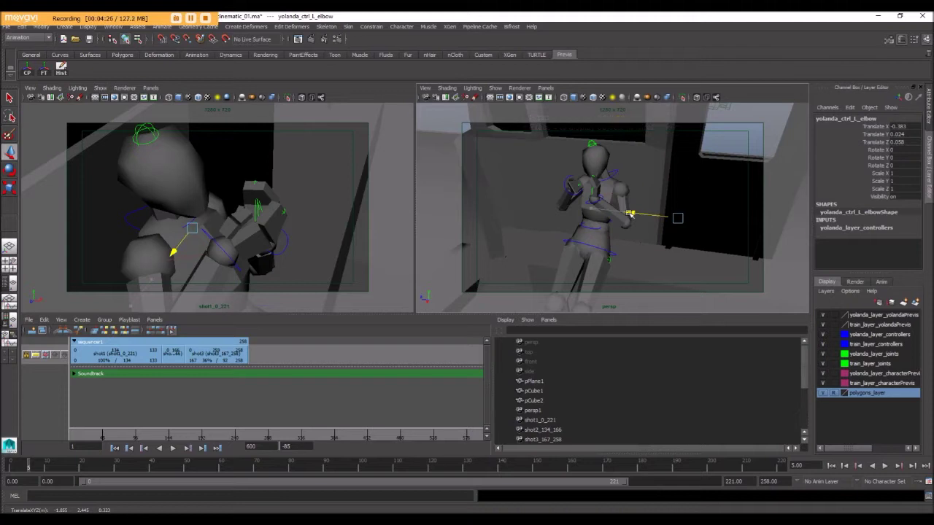
# - Check the arm against the sketch and pull the left elbow controller further out, to about Translate X -0.494, Y 0.03, Z 0.075
pyautogui.click(301, 97)
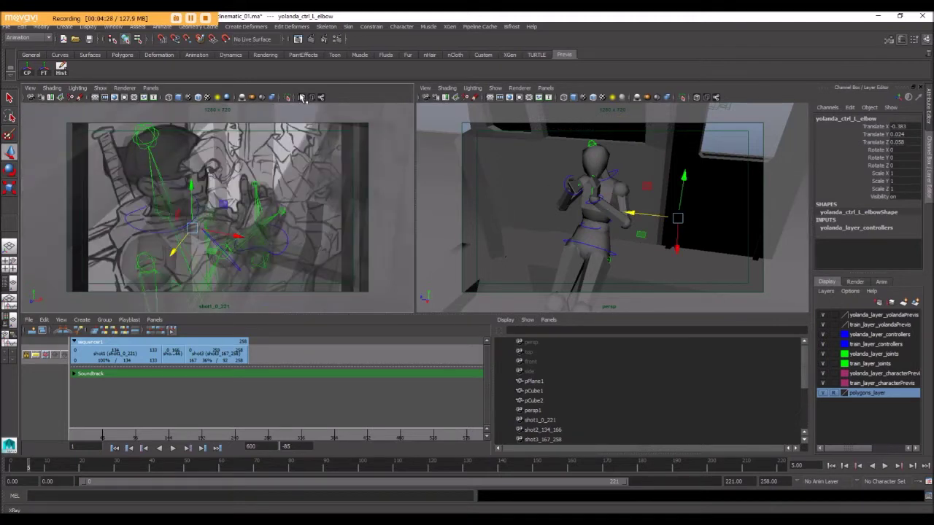
pyautogui.click(302, 97)
pyautogui.click(301, 97)
pyautogui.click(301, 97)
pyautogui.moveTo(630, 213); pyautogui.dragTo(644, 215)
pyautogui.click(301, 97)
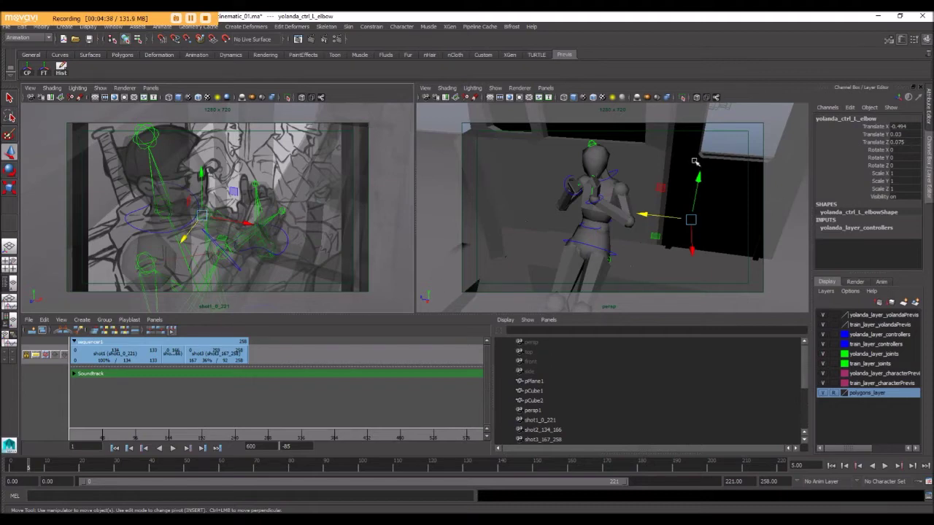
# - Examine the arm pose from behind and from the front, and compare the shot view with and without the sketch overlay
pyautogui.moveTo(578, 198)
pyautogui.keyDown('alt'); pyautogui.mouseDown()
pyautogui.moveTo(694, 180)
pyautogui.moveTo(586, 190)
pyautogui.mouseUp(); pyautogui.keyUp('alt')
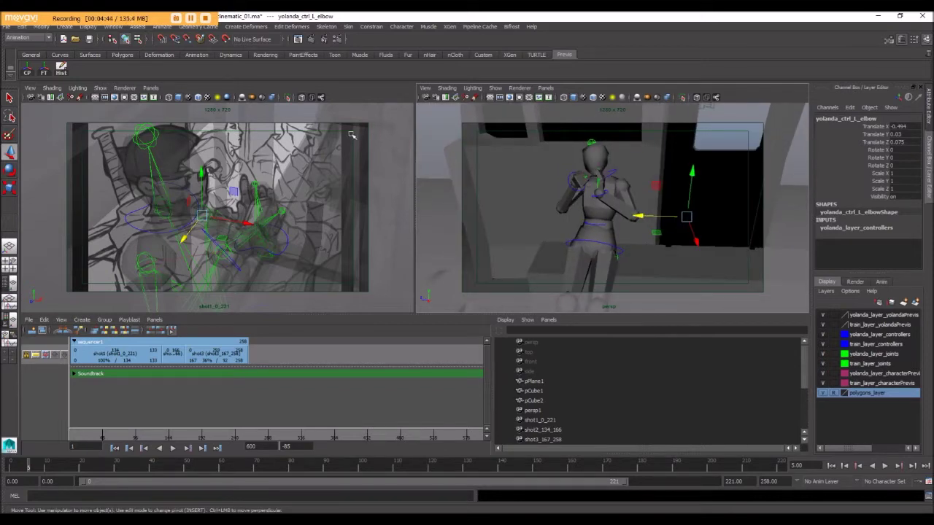
pyautogui.keyDown('alt'); pyautogui.moveTo(591, 219); pyautogui.dragTo(664, 209); pyautogui.keyUp('alt')
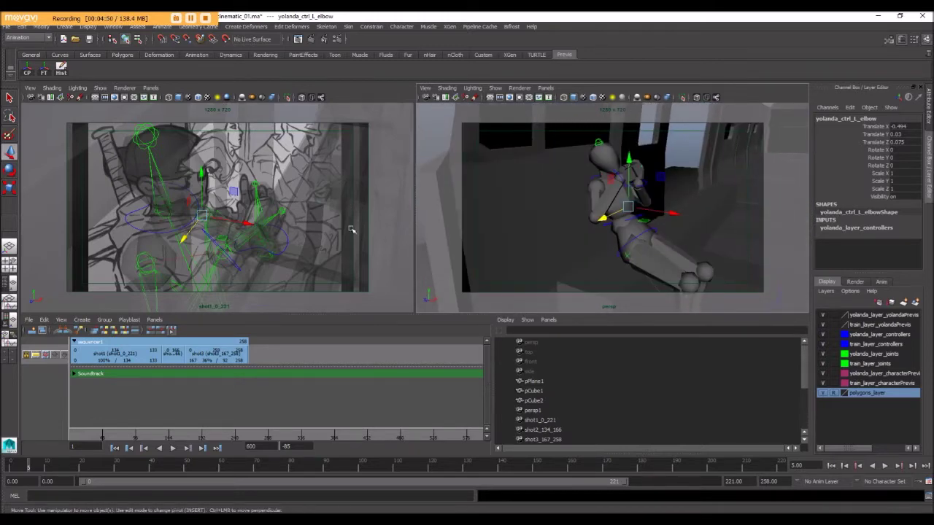
pyautogui.keyDown('alt'); pyautogui.moveTo(607, 207); pyautogui.dragTo(435, 209); pyautogui.keyUp('alt')
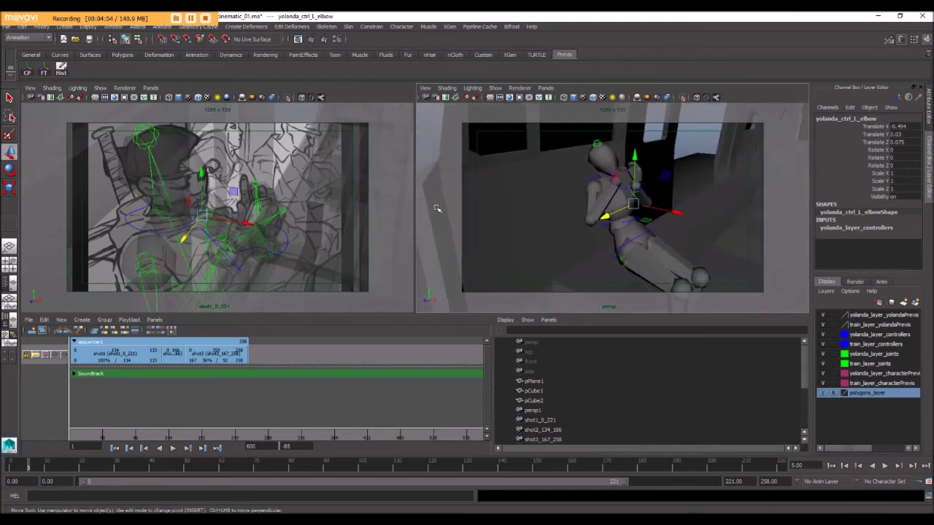
pyautogui.click(301, 97)
pyautogui.click(301, 97)
pyautogui.click(301, 98)
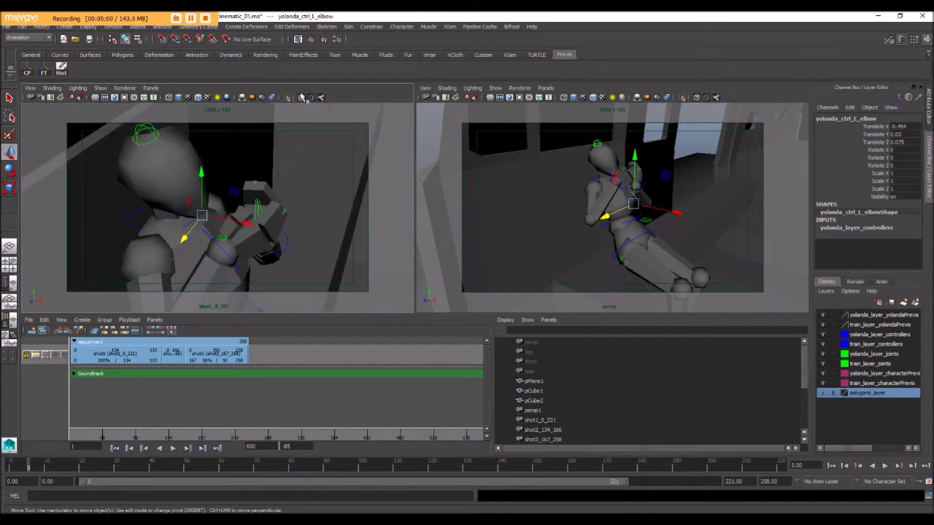
pyautogui.click(301, 97)
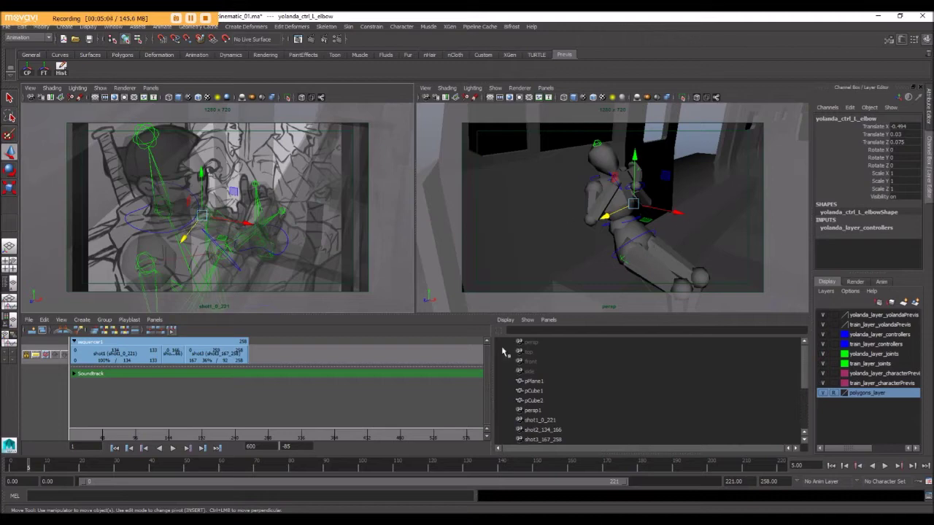
# - Scrub through the opening frames of shot 1 and set the current time to frame 0
pyautogui.moveTo(16, 465)
pyautogui.mouseDown()
pyautogui.moveTo(458, 469)
pyautogui.moveTo(9, 468)
pyautogui.mouseUp()
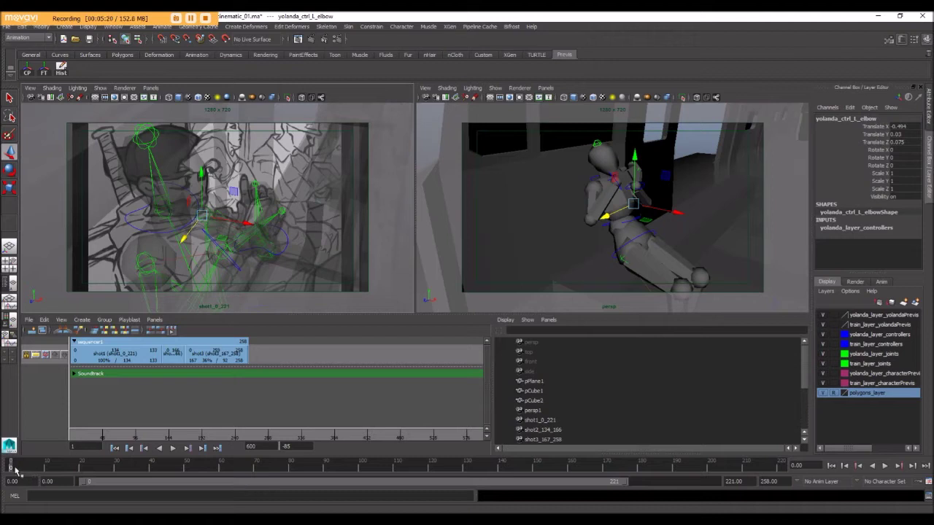
pyautogui.moveTo(20, 471); pyautogui.dragTo(44, 473)
pyautogui.moveTo(103, 471); pyautogui.dragTo(12, 467)
# - Locate the shot1_0_221 camera in the perspective view and select it to examine its placement in the train
pyautogui.click(544, 421)
pyautogui.press('f')
pyautogui.click(593, 208)
pyautogui.keyDown('alt'); pyautogui.moveTo(550, 215); pyautogui.dragTo(588, 228); pyautogui.keyUp('alt')
pyautogui.click(544, 421)
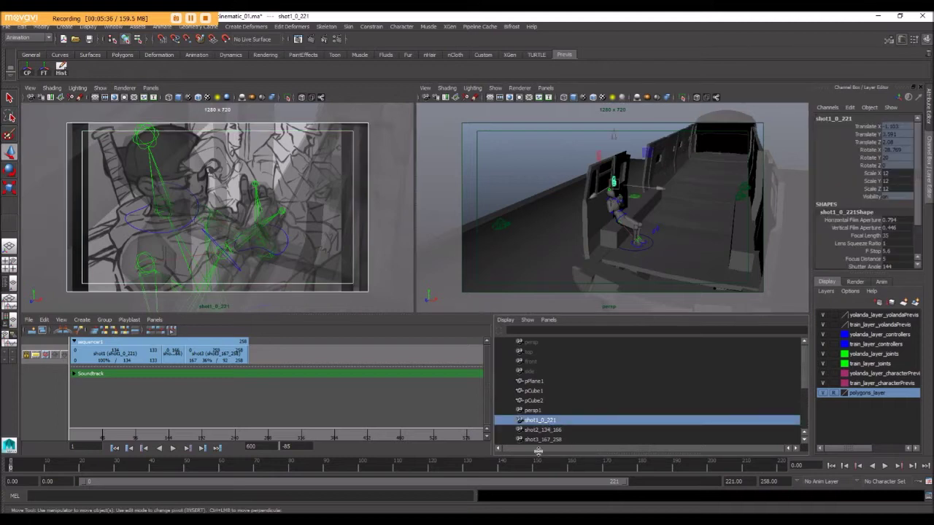
# - Clear the selection, play through the storyboard timeline in the shot view, and return to frame 0
pyautogui.moveTo(106, 463)
pyautogui.mouseDown()
pyautogui.moveTo(9, 467)
pyautogui.moveTo(142, 462)
pyautogui.mouseUp()
pyautogui.click(212, 382)
pyautogui.hotkey('alt', 'v')
pyautogui.hotkey('alt', 'v')
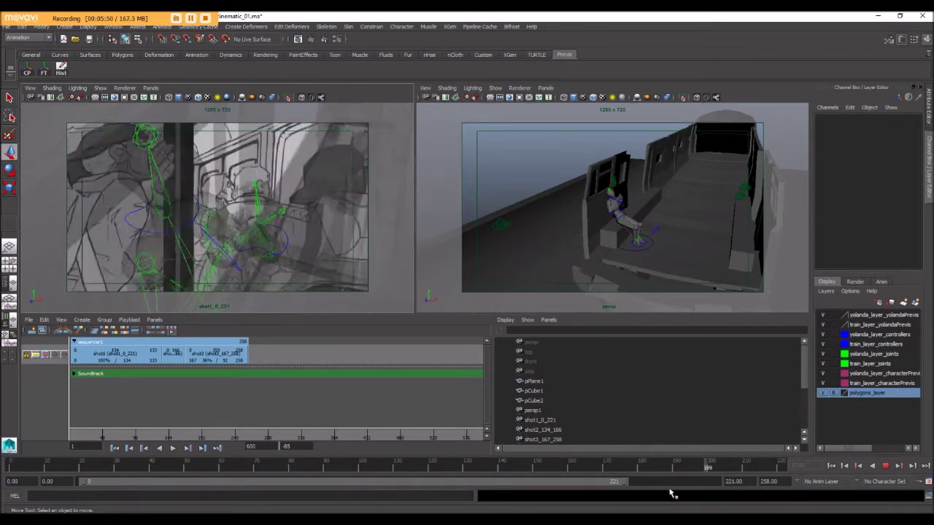
pyautogui.click(11, 468)
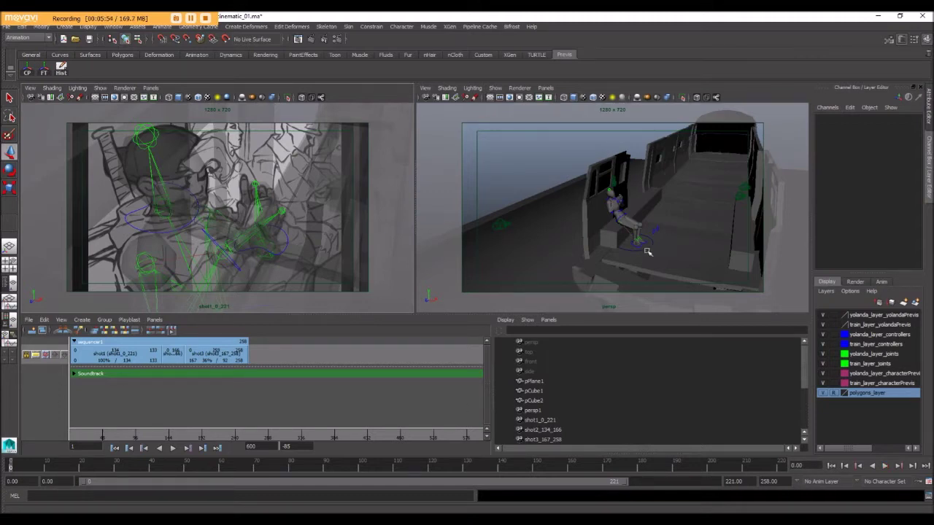
pyautogui.moveTo(19, 468); pyautogui.dragTo(3, 469)
# - Examine the seated character closely in the perspective view while scrubbing the timeline back to frame 0
pyautogui.scroll(6, 632, 223)
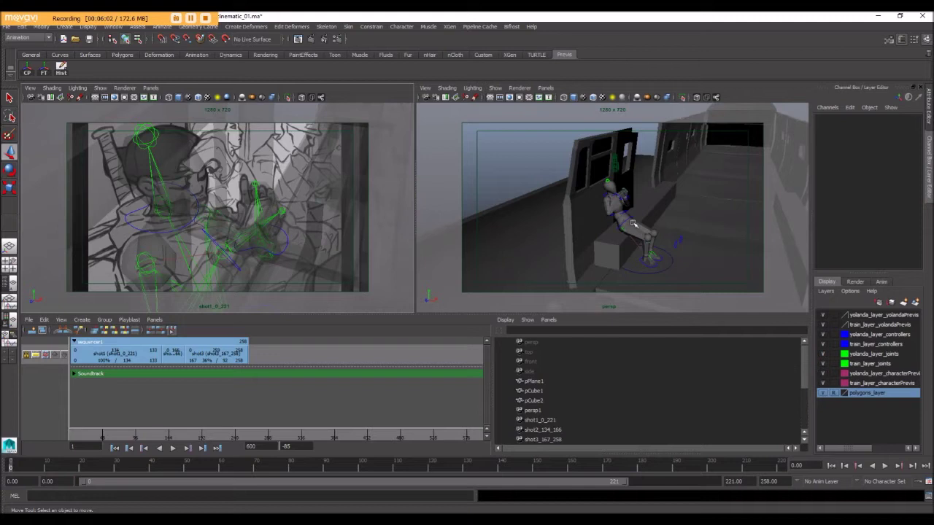
pyautogui.keyDown('alt'); pyautogui.moveTo(642, 222); pyautogui.dragTo(537, 211, button='middle'); pyautogui.keyUp('alt')
pyautogui.keyDown('alt'); pyautogui.moveTo(536, 212); pyautogui.dragTo(550, 213); pyautogui.keyUp('alt')
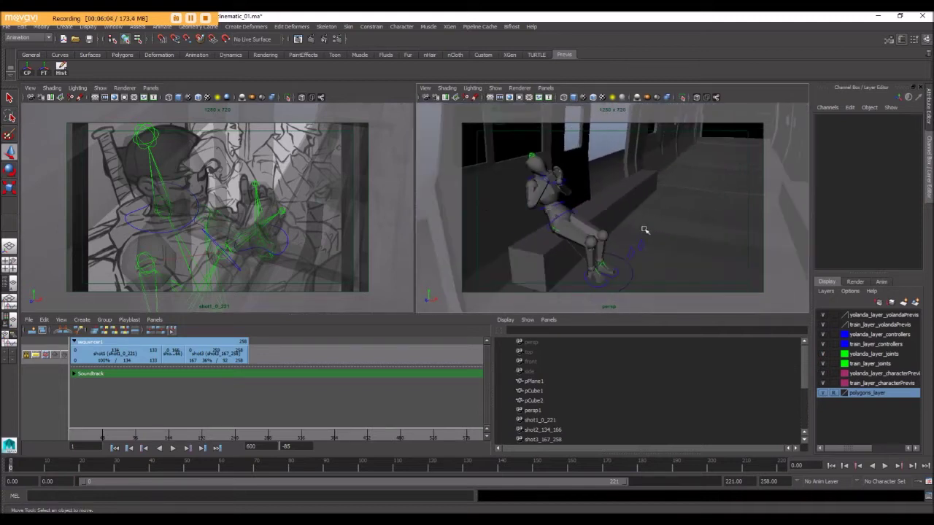
pyautogui.moveTo(93, 467)
pyautogui.mouseDown()
pyautogui.moveTo(456, 471)
pyautogui.moveTo(2, 473)
pyautogui.mouseUp()
# - Hide all object types in the perspective view and show only NURBS curves
pyautogui.scroll(-5, 516, 205)
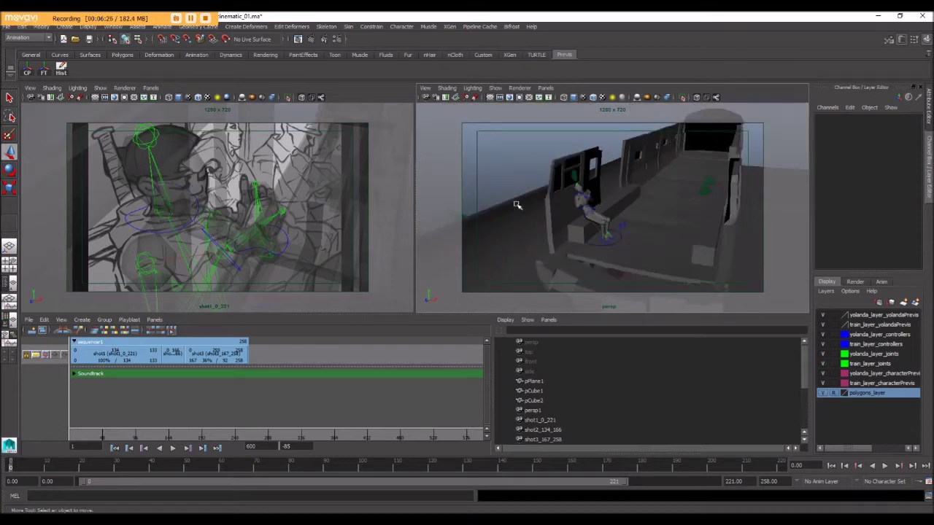
pyautogui.click(496, 89)
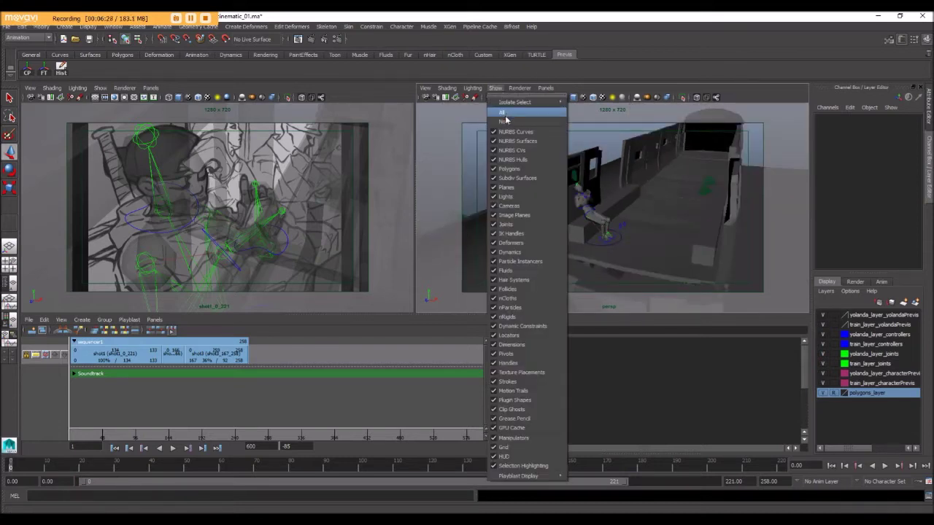
pyautogui.click(502, 122)
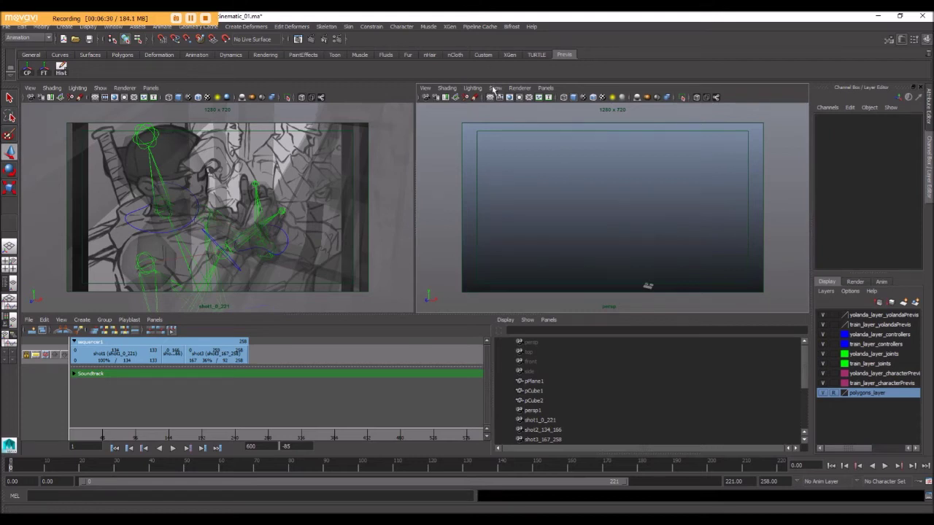
pyautogui.click(496, 88)
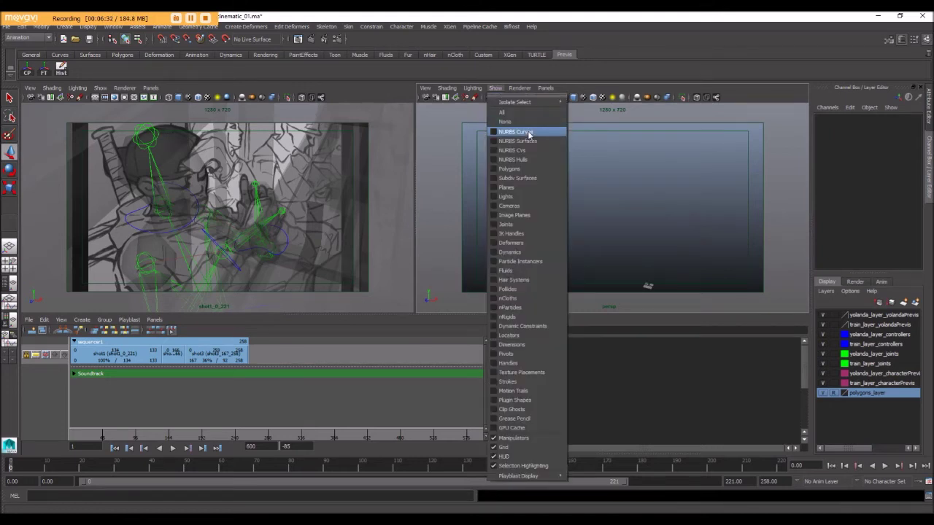
pyautogui.click(529, 133)
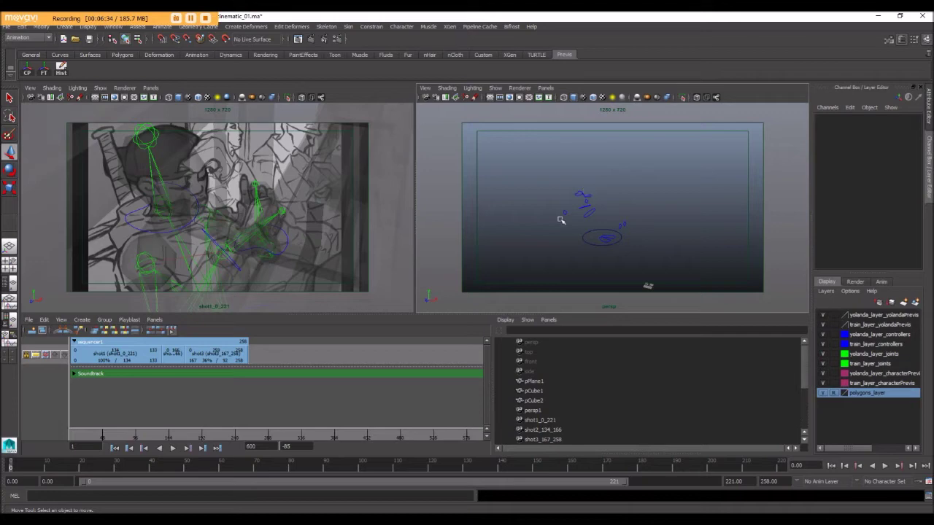
# - Select all the character's controller curves and create a quick select set named CTRLS, adding it to the Previs shelf
pyautogui.moveTo(547, 167); pyautogui.dragTo(673, 265)
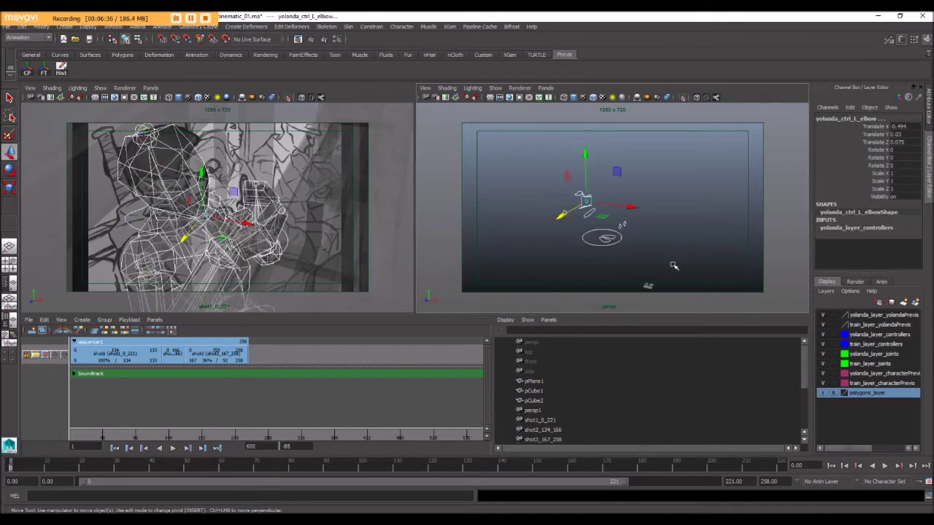
pyautogui.click(525, 171)
pyautogui.moveTo(530, 169); pyautogui.dragTo(664, 262)
pyautogui.click(67, 27)
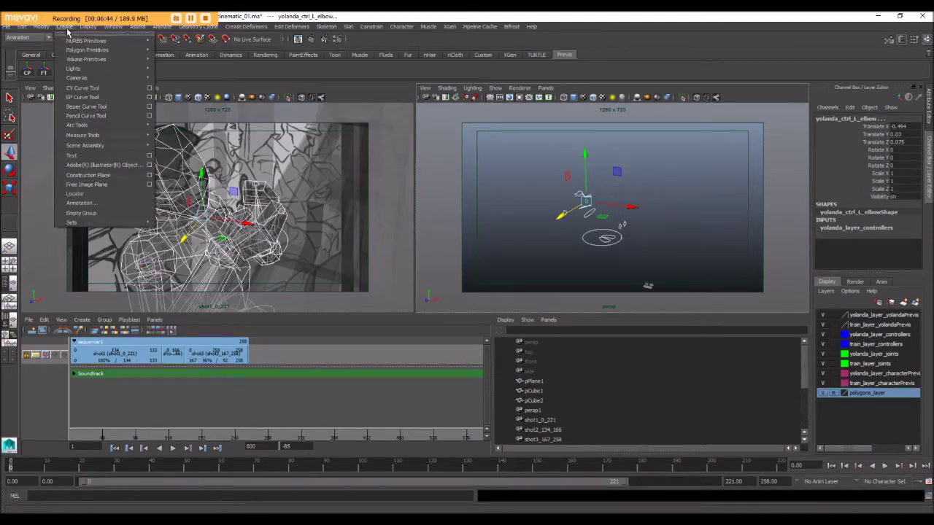
pyautogui.moveTo(117, 222)
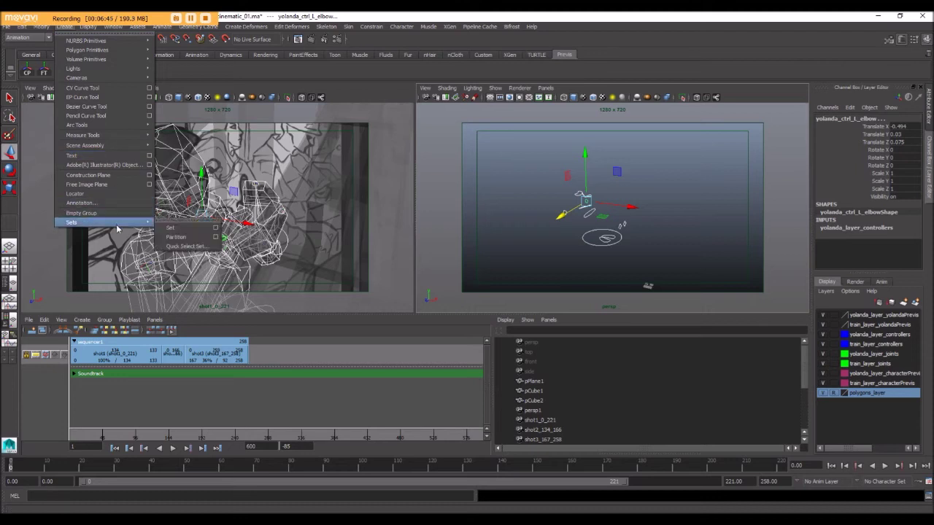
pyautogui.click(196, 248)
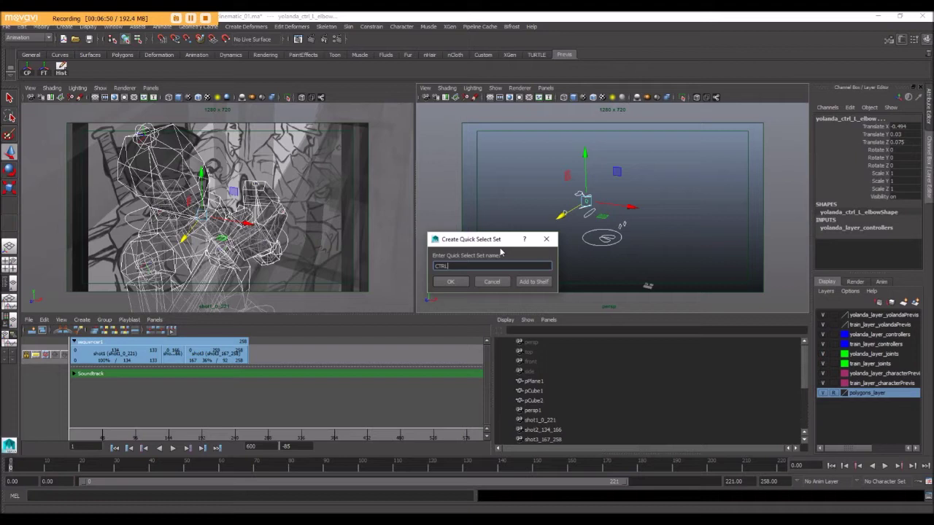
pyautogui.click(533, 282)
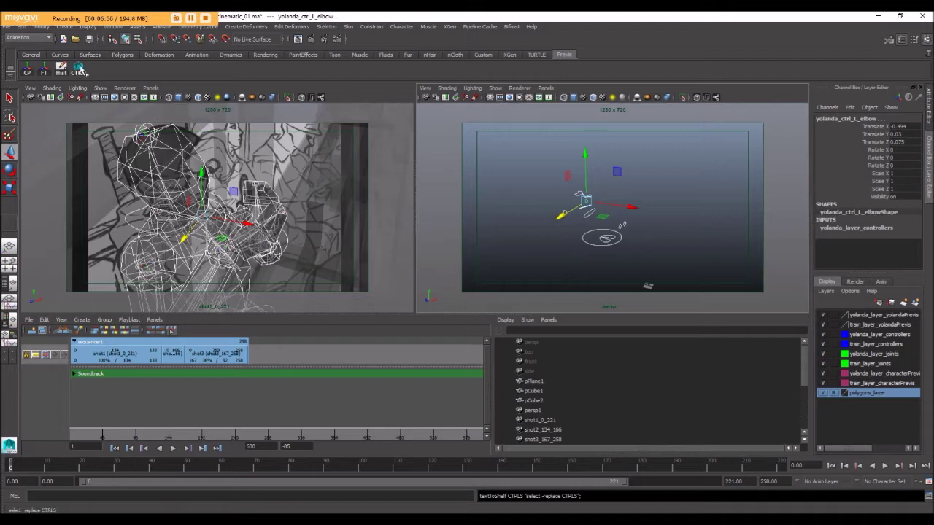
# - Show all object types again in the perspective view and select the character's controllers through the CTRLS set
pyautogui.click(495, 87)
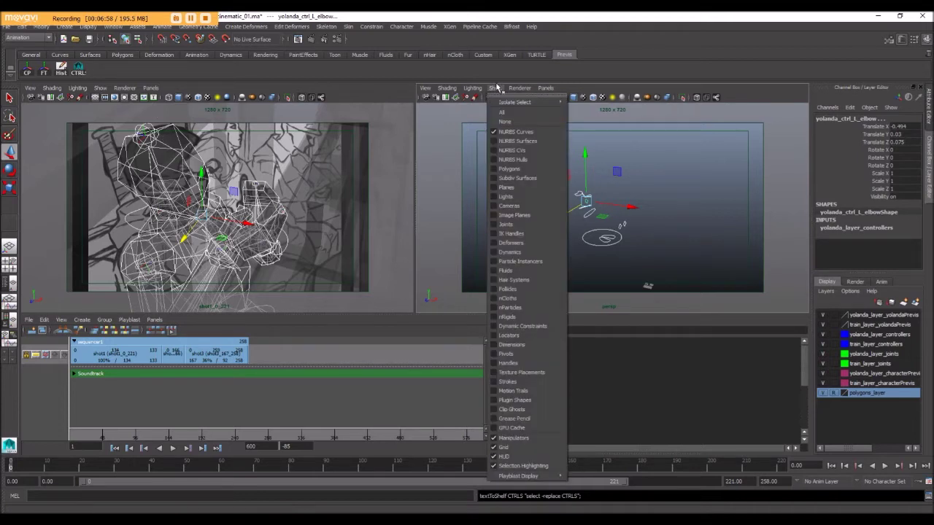
pyautogui.click(503, 111)
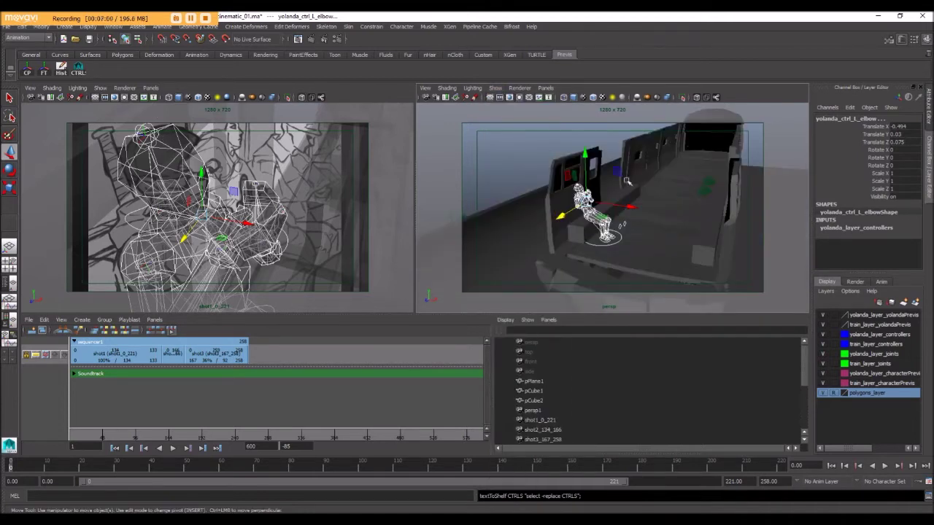
pyautogui.click(588, 207)
pyautogui.click(79, 72)
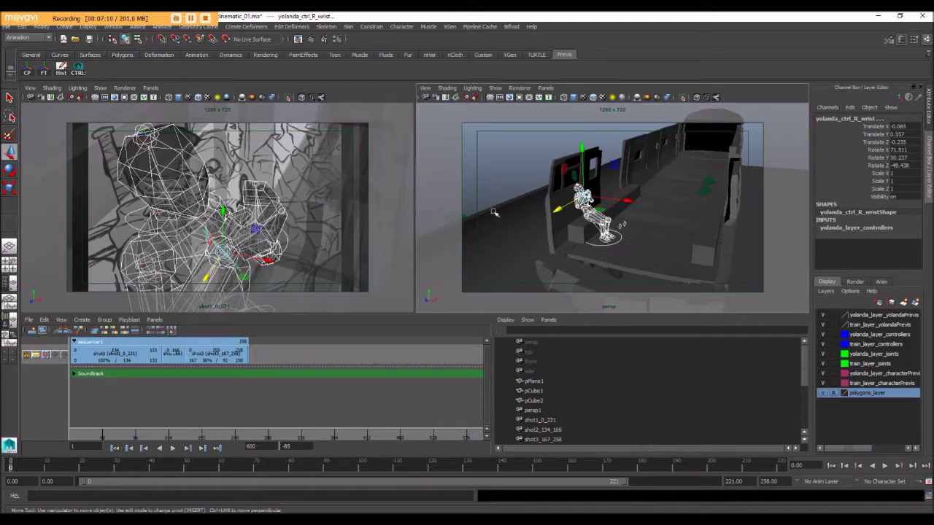
pyautogui.click(161, 26)
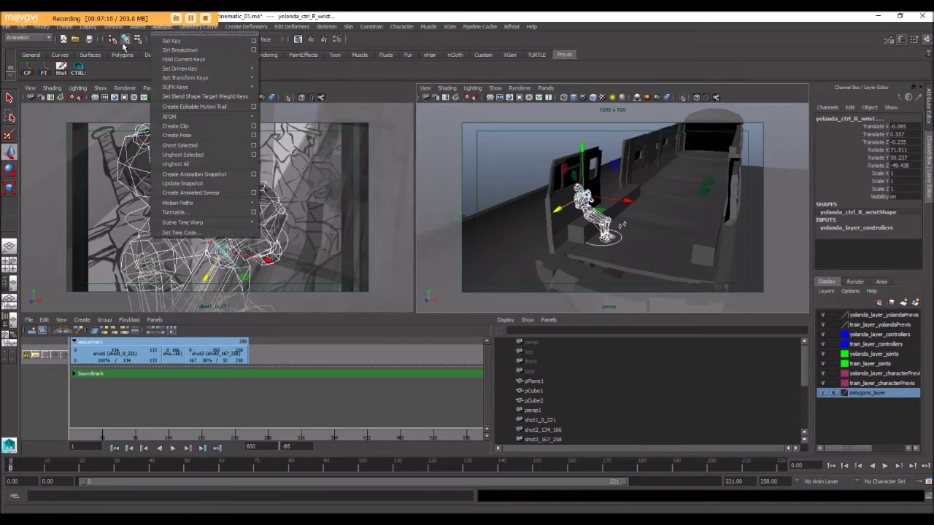
pyautogui.moveTo(294, 30)
pyautogui.click(444, 31)
pyautogui.click(445, 30)
pyautogui.click(442, 32)
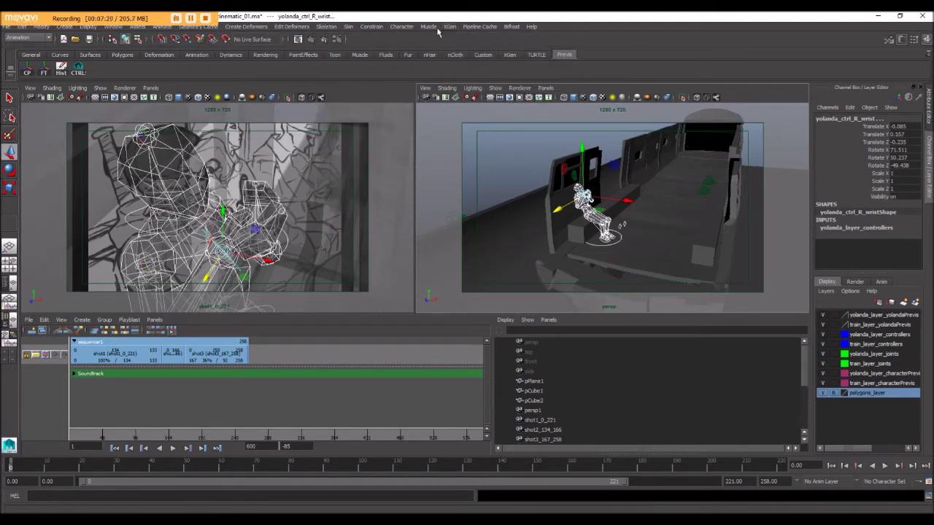
# - Switch the menu set to Rendering and return it to Animation
pyautogui.click(18, 40)
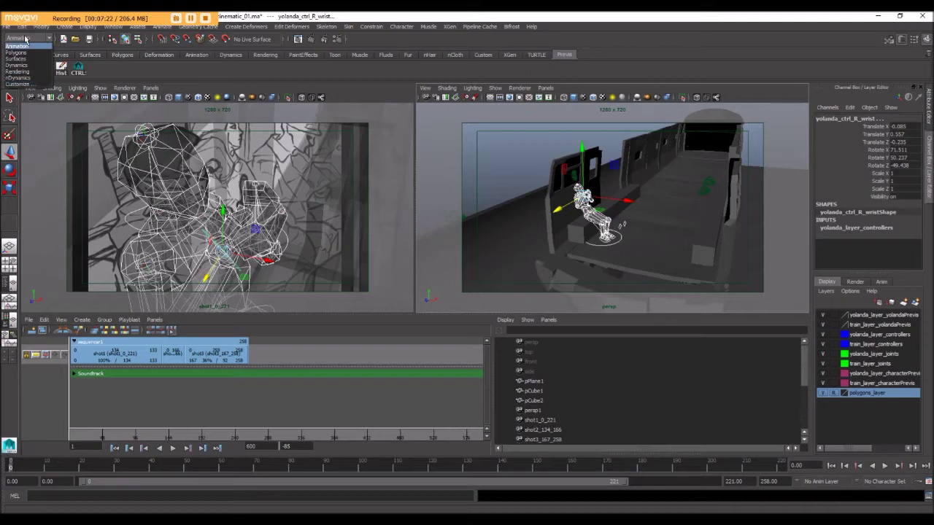
pyautogui.click(17, 53)
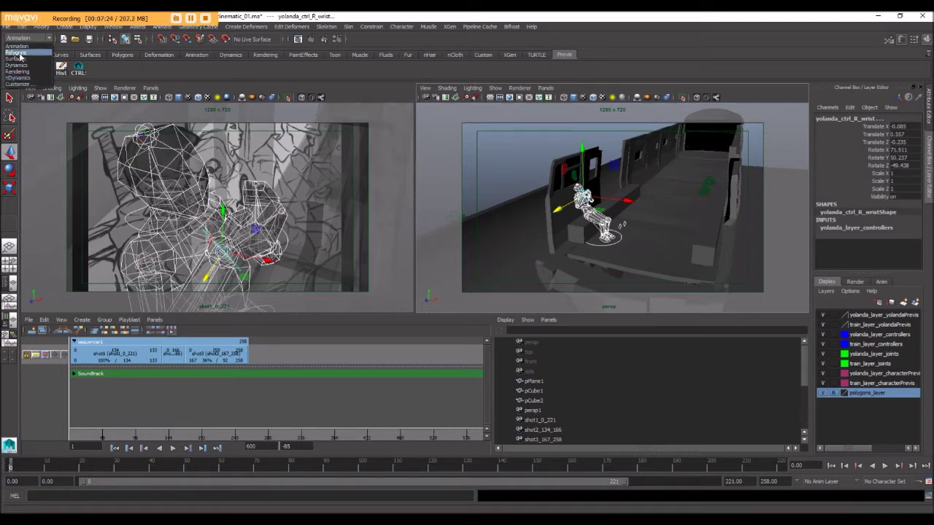
pyautogui.click(27, 38)
pyautogui.click(26, 72)
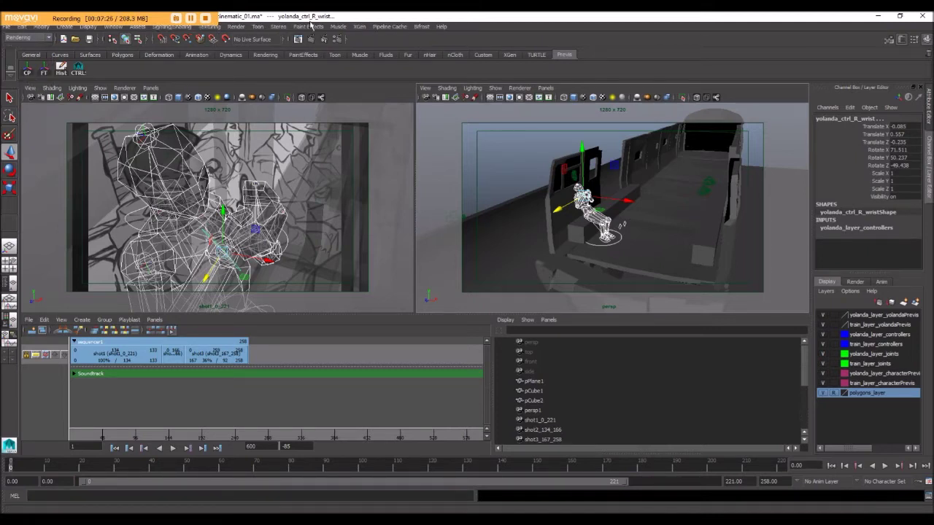
pyautogui.click(17, 37)
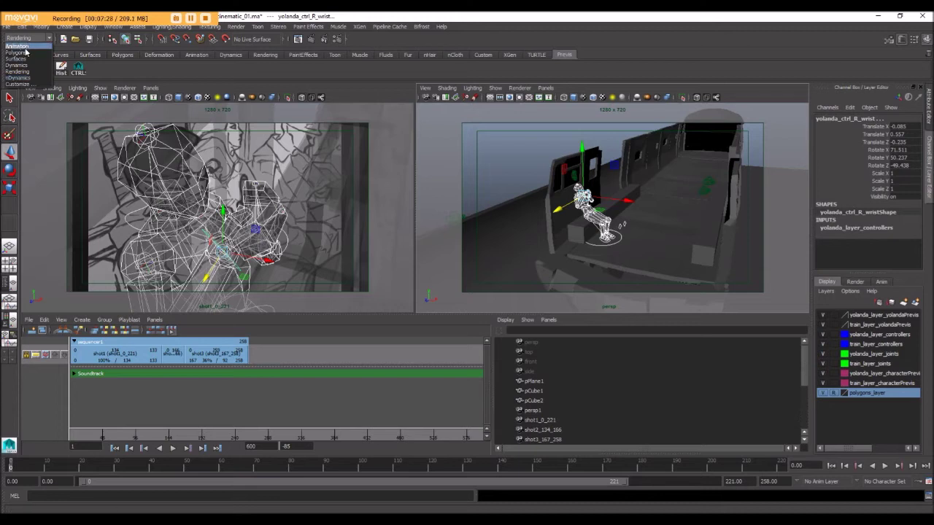
pyautogui.click(12, 46)
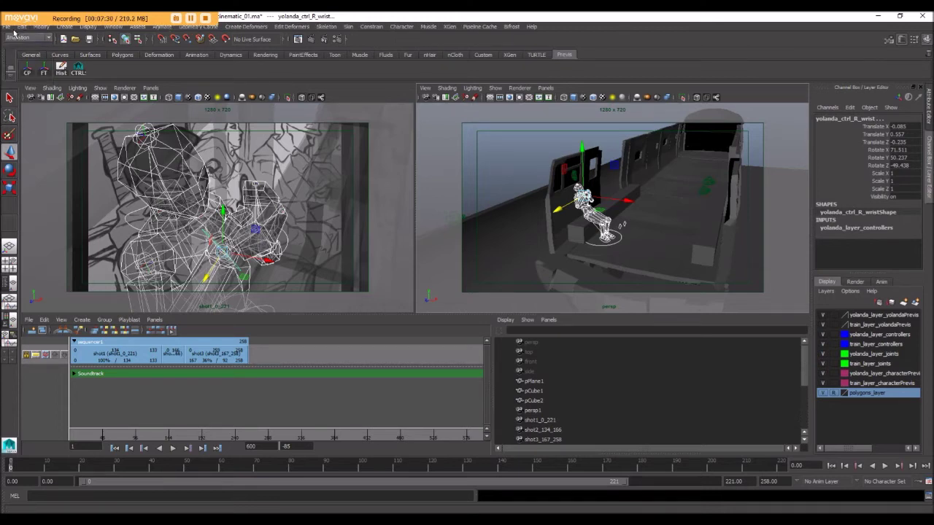
pyautogui.click(16, 38)
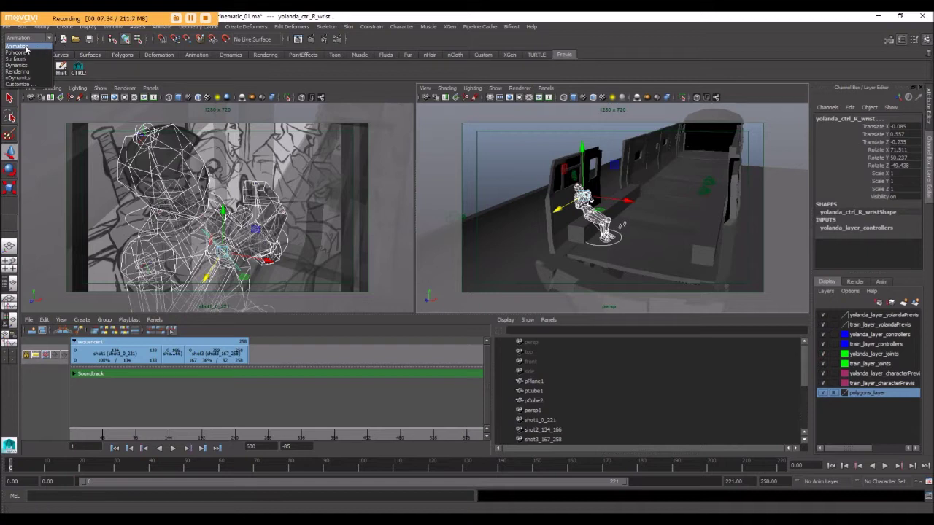
pyautogui.click(27, 46)
# - Add the Set Key command to the Previs shelf and key all selected character controllers at frame 0
pyautogui.click(167, 28)
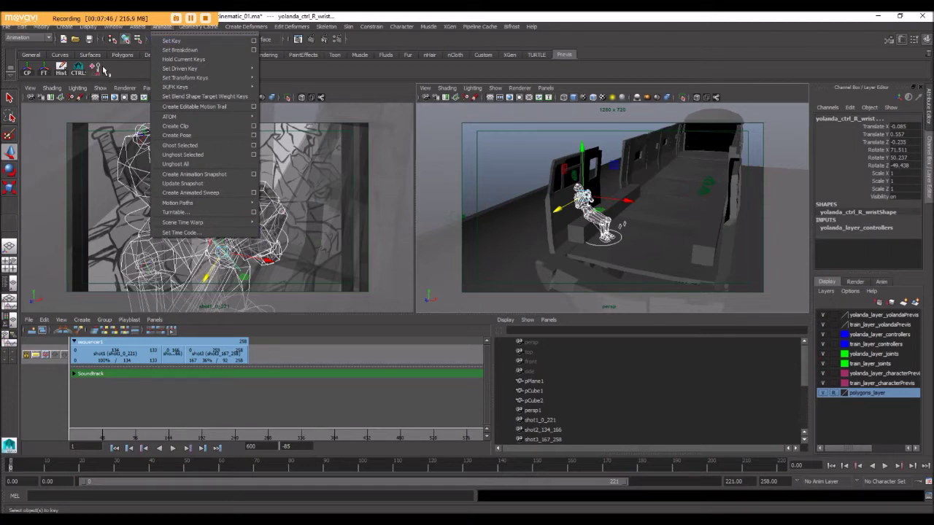
pyautogui.click(172, 40)
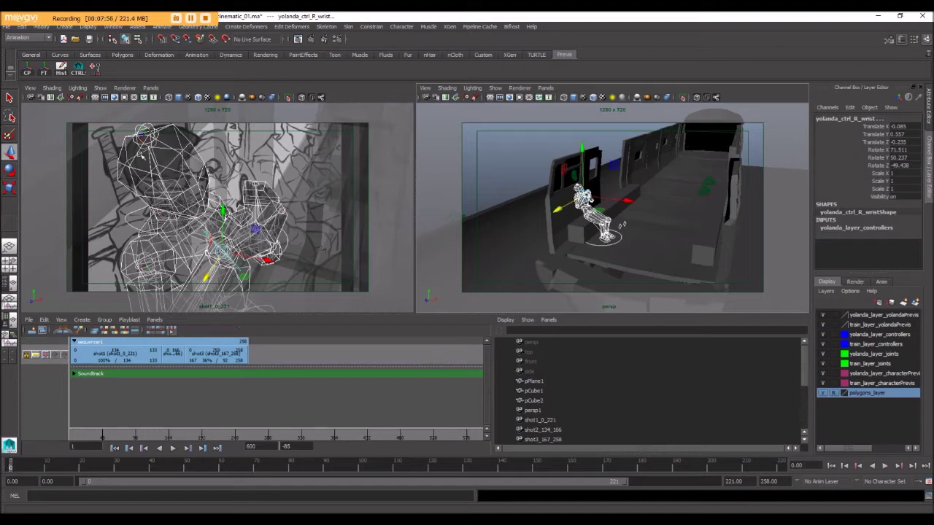
pyautogui.click(95, 68)
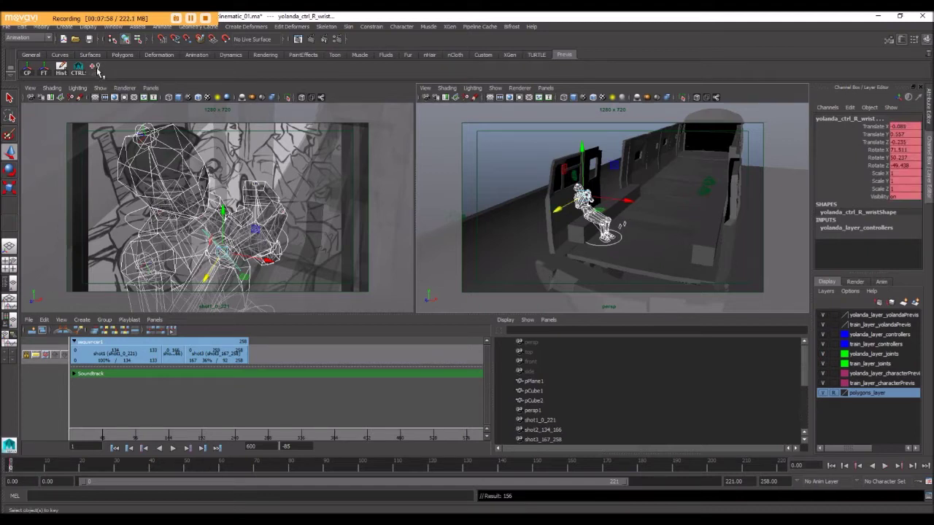
# - Play back the timeline from the keyed pose to check it
pyautogui.hotkey('alt', 'v')
pyautogui.click(8, 464)
pyautogui.hotkey('alt', 'v')
# - At frame 13, move the yolanda_ctrl_butt controller without keying it, scrub to restore the keyed pose, and return to frame 0
pyautogui.moveTo(4, 465); pyautogui.dragTo(58, 467)
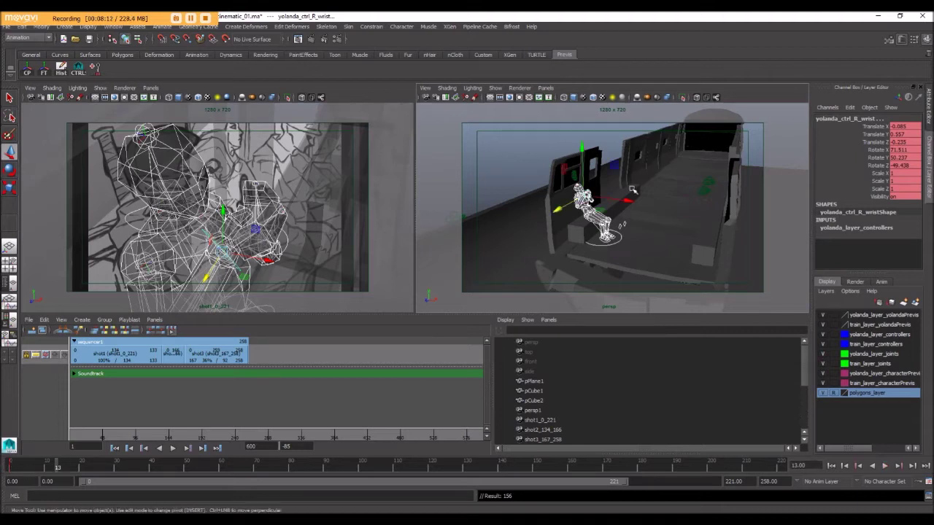
pyautogui.click(611, 163)
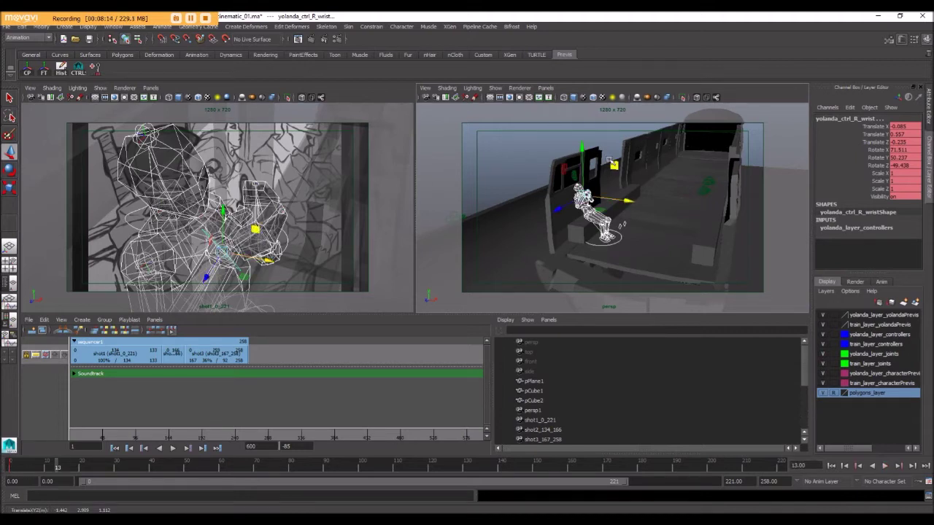
pyautogui.click(605, 149)
pyautogui.click(590, 202)
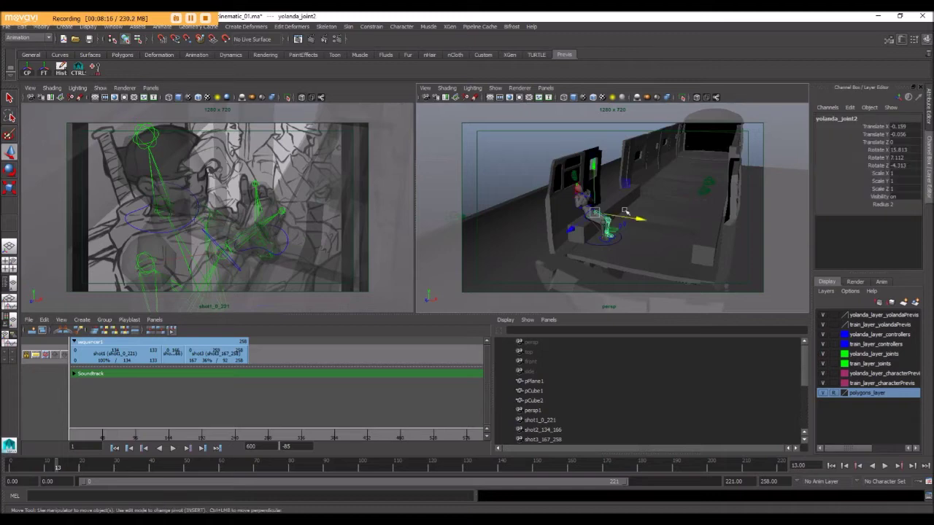
pyautogui.click(594, 147)
pyautogui.click(591, 210)
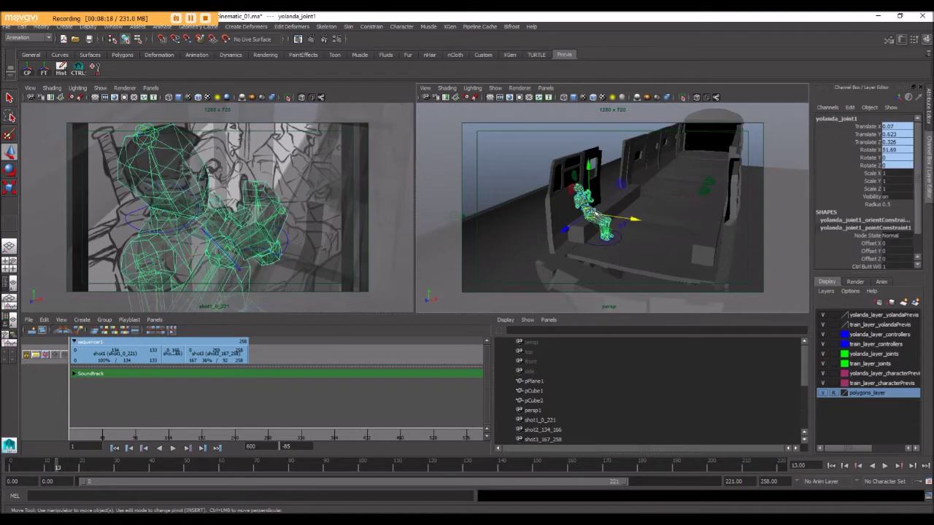
pyautogui.press('f')
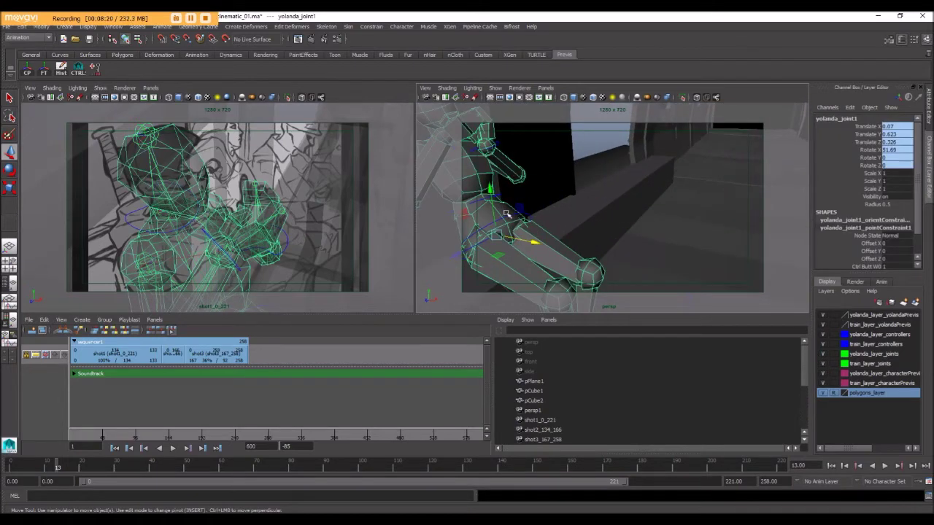
pyautogui.click(509, 214)
pyautogui.scroll(-5, 572, 191)
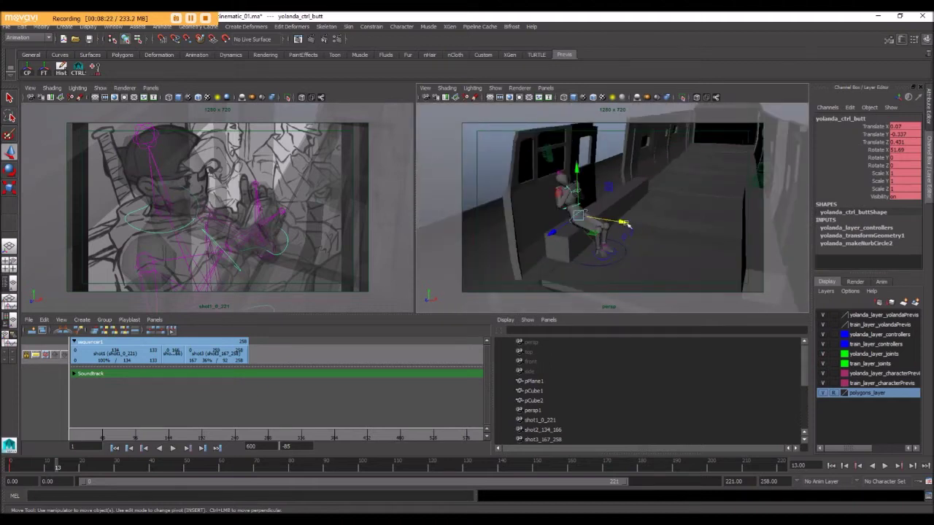
pyautogui.moveTo(622, 223); pyautogui.dragTo(604, 180)
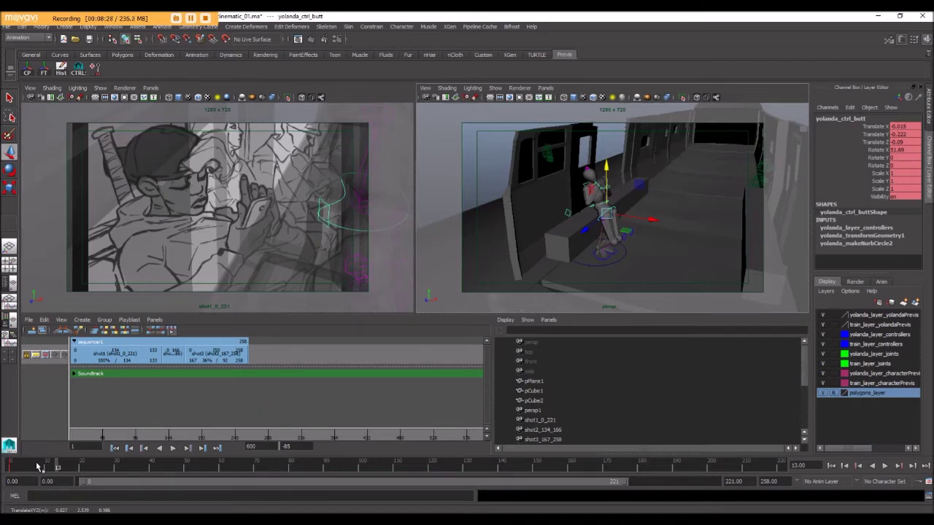
pyautogui.click(137, 464)
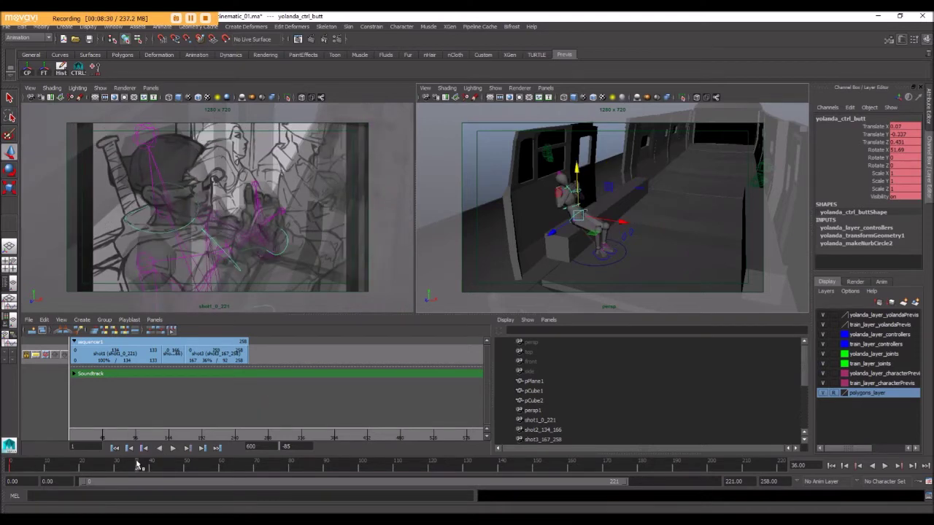
pyautogui.click(10, 465)
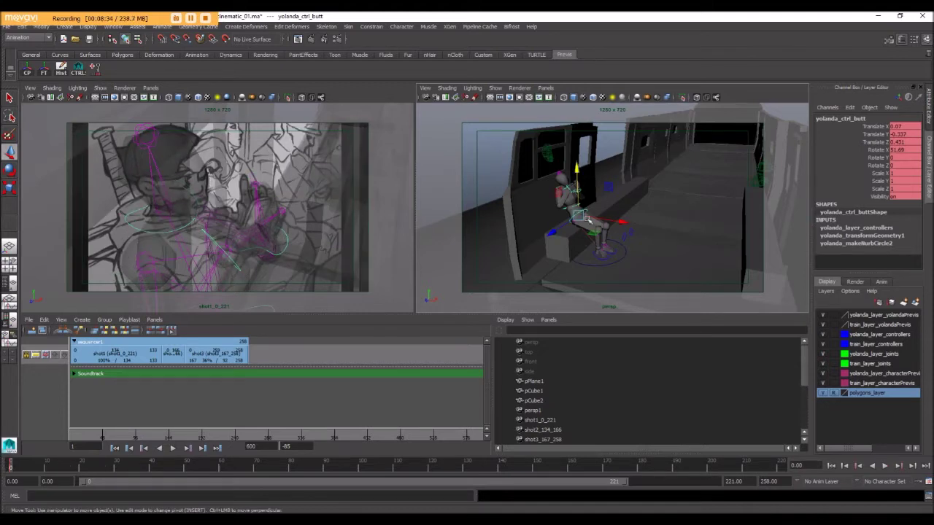
# - Play the shot to check that the seated pose holds, and return to frame 0
pyautogui.hotkey('alt', 'v')
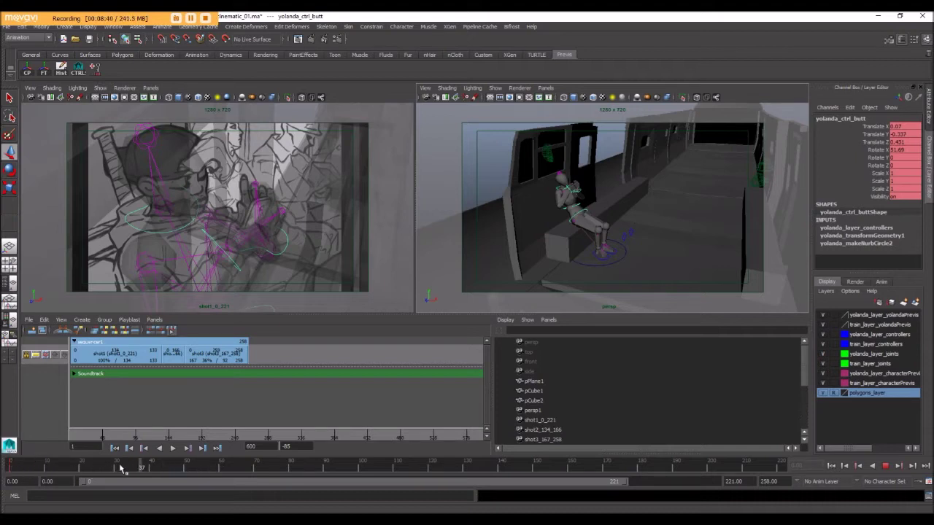
pyautogui.click(55, 469)
pyautogui.moveTo(23, 465); pyautogui.dragTo(3, 464)
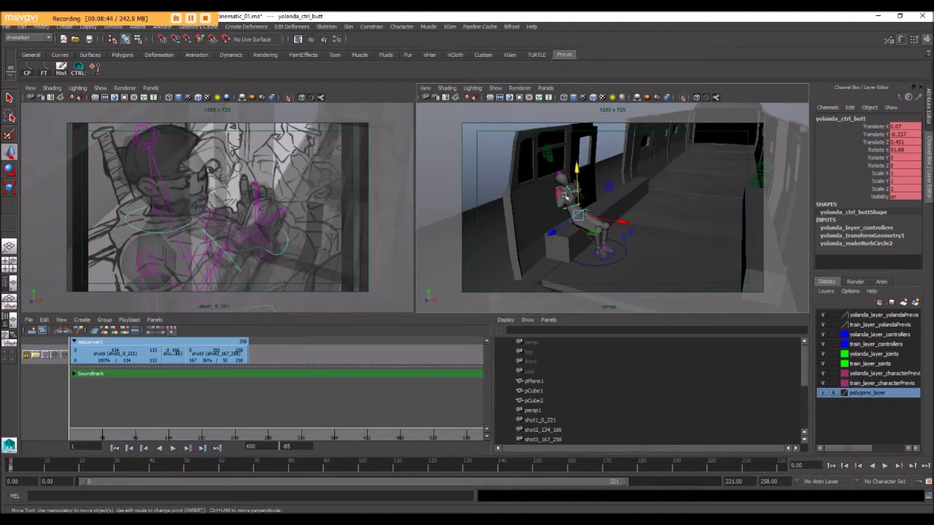
# - Inspect the character's head and right wrist joints in the perspective view, and scrub the storyboard timeline to frame 160
pyautogui.scroll(5, 569, 199)
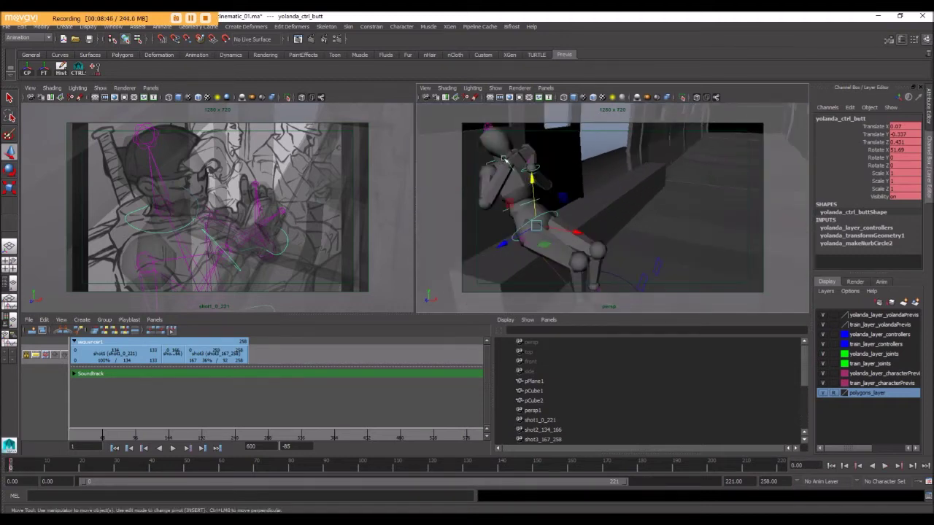
pyautogui.click(503, 161)
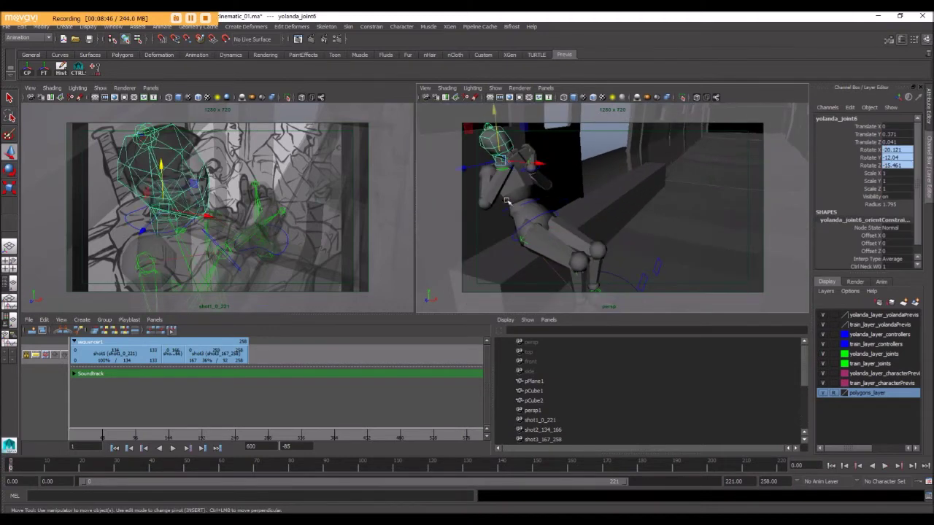
pyautogui.click(598, 139)
pyautogui.click(512, 166)
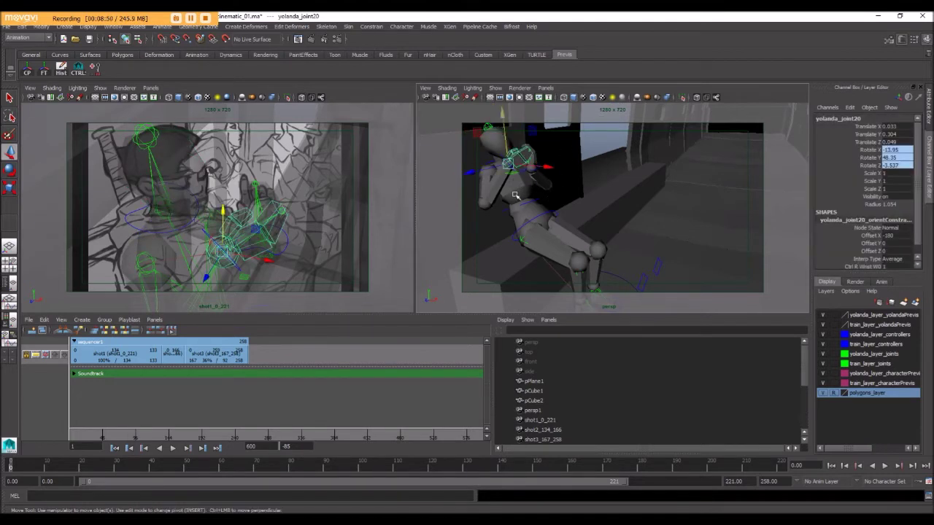
pyautogui.scroll(-6, 514, 194)
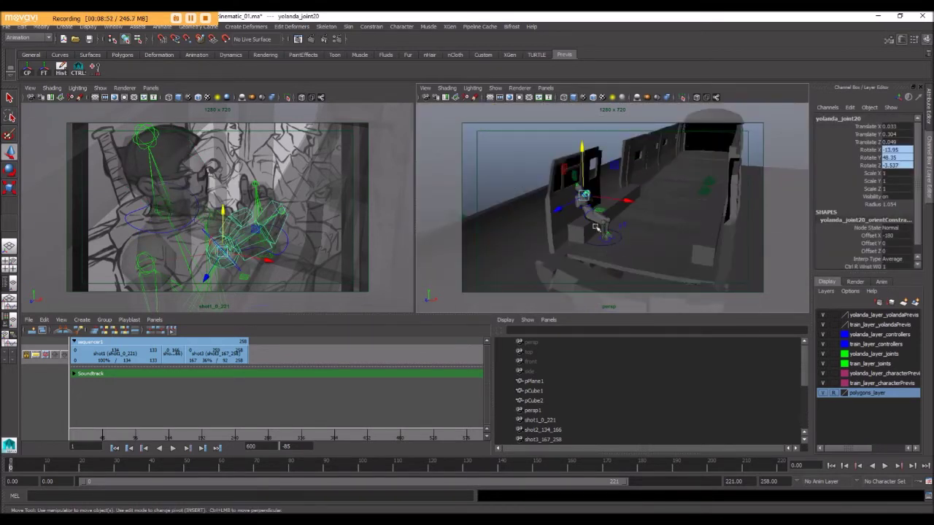
pyautogui.moveTo(332, 464); pyautogui.dragTo(573, 474)
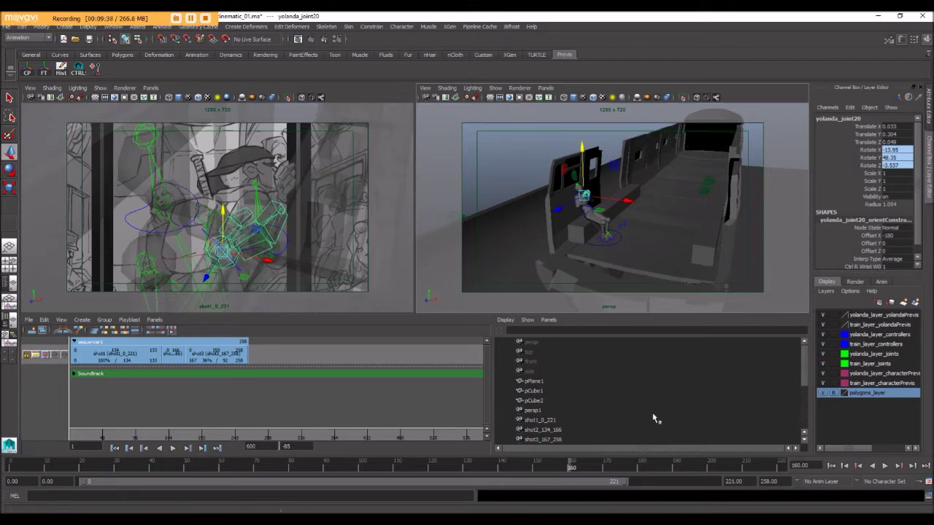
# - Move the yolanda_yolandaPREVIS controller off the bench into the train aisle and rotate it to about 290.95 on Y
pyautogui.click(622, 240)
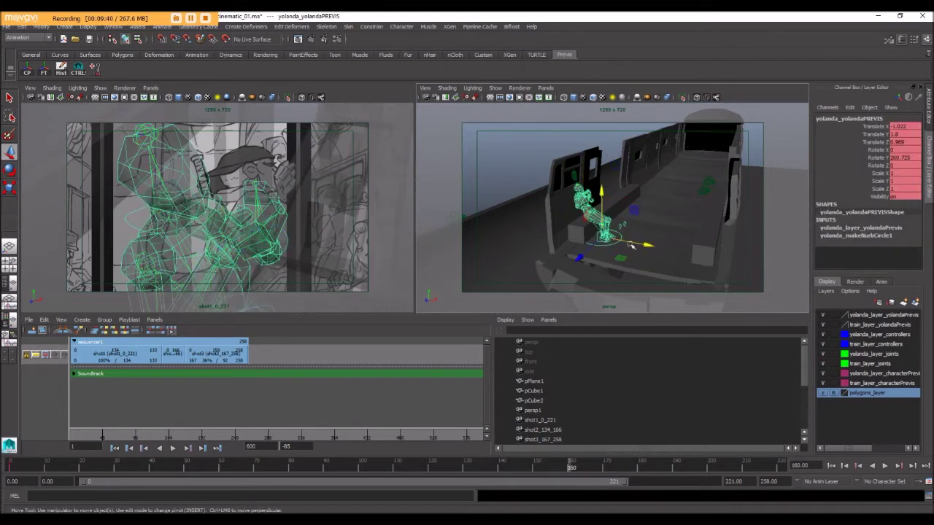
pyautogui.keyDown('alt'); pyautogui.moveTo(628, 237); pyautogui.dragTo(650, 230); pyautogui.keyUp('alt')
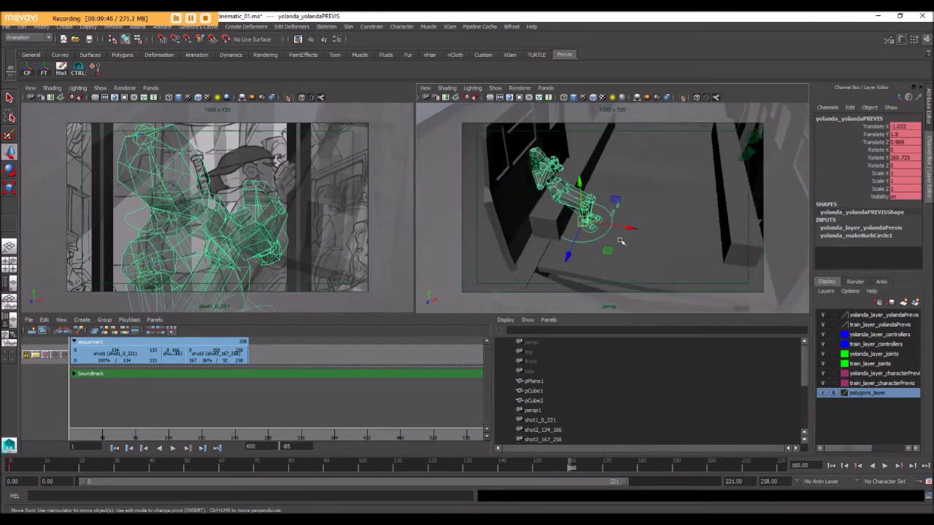
pyautogui.moveTo(628, 227); pyautogui.dragTo(646, 258)
pyautogui.moveTo(588, 286); pyautogui.dragTo(594, 254)
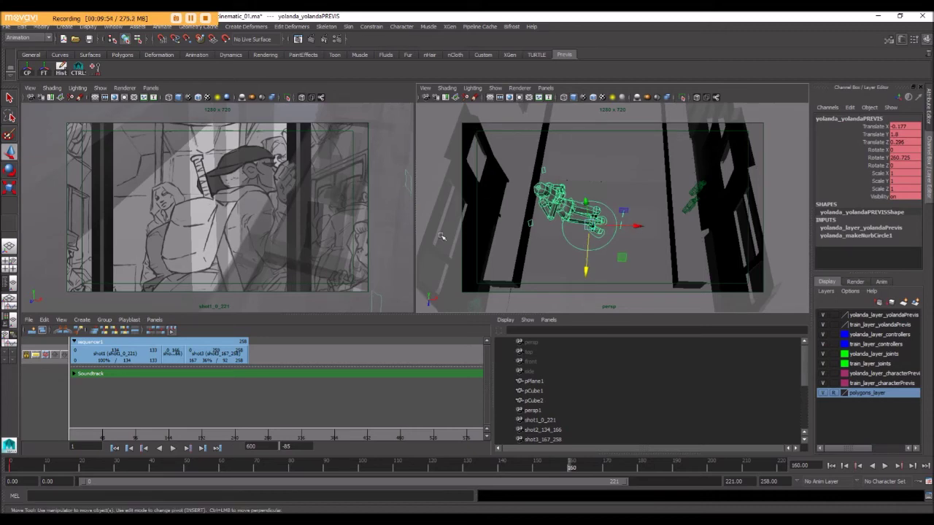
pyautogui.keyDown('alt'); pyautogui.moveTo(618, 228); pyautogui.dragTo(552, 247); pyautogui.keyUp('alt')
pyautogui.press('e')
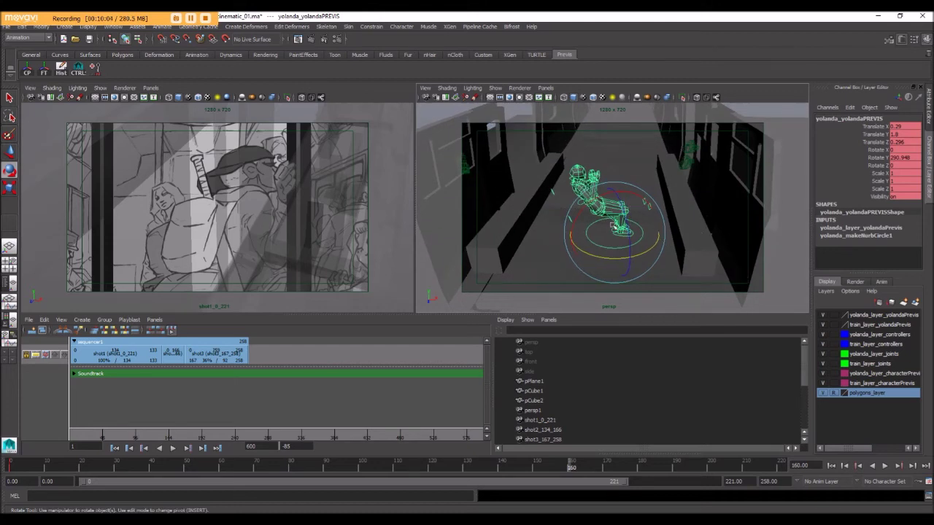
# - Shift the yolanda_yolandaPREVIS controller along X to about 0.085 to stand the character between the benches
pyautogui.press('w')
pyautogui.moveTo(661, 232); pyautogui.dragTo(664, 233)
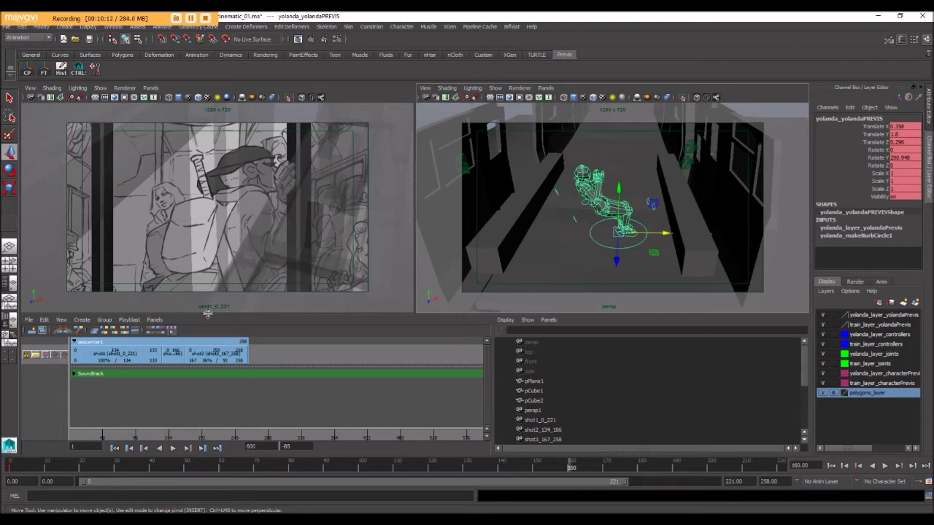
pyautogui.moveTo(665, 235); pyautogui.dragTo(648, 235)
pyautogui.keyDown('alt'); pyautogui.moveTo(501, 212); pyautogui.dragTo(533, 220); pyautogui.keyUp('alt')
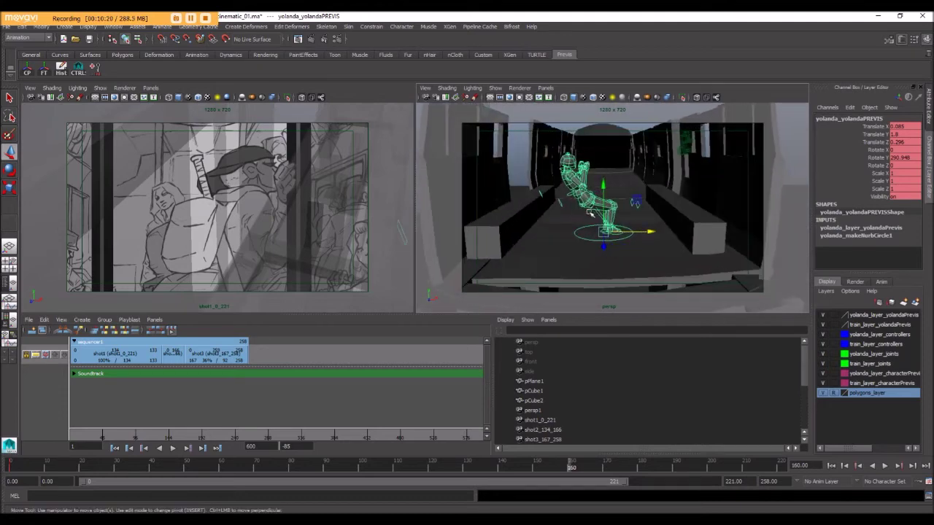
pyautogui.keyDown('alt'); pyautogui.moveTo(601, 206); pyautogui.dragTo(598, 223); pyautogui.keyUp('alt')
pyautogui.scroll(5, 598, 225)
pyautogui.keyDown('alt'); pyautogui.moveTo(576, 226); pyautogui.dragTo(594, 204, button='middle'); pyautogui.keyUp('alt')
pyautogui.keyDown('alt'); pyautogui.moveTo(592, 203); pyautogui.dragTo(654, 208); pyautogui.keyUp('alt')
pyautogui.scroll(-8, 605, 217)
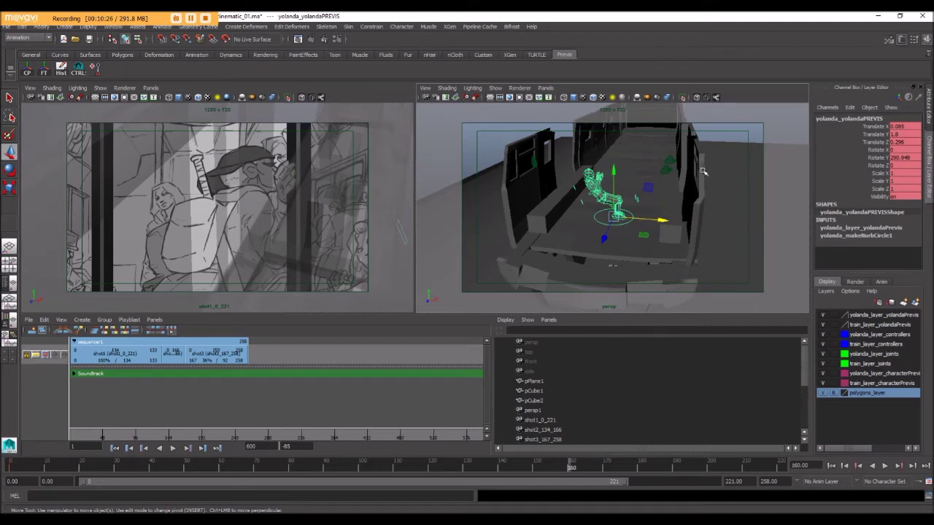
# - Show only NURBS curves in the perspective view and select the character's body controllers
pyautogui.click(494, 88)
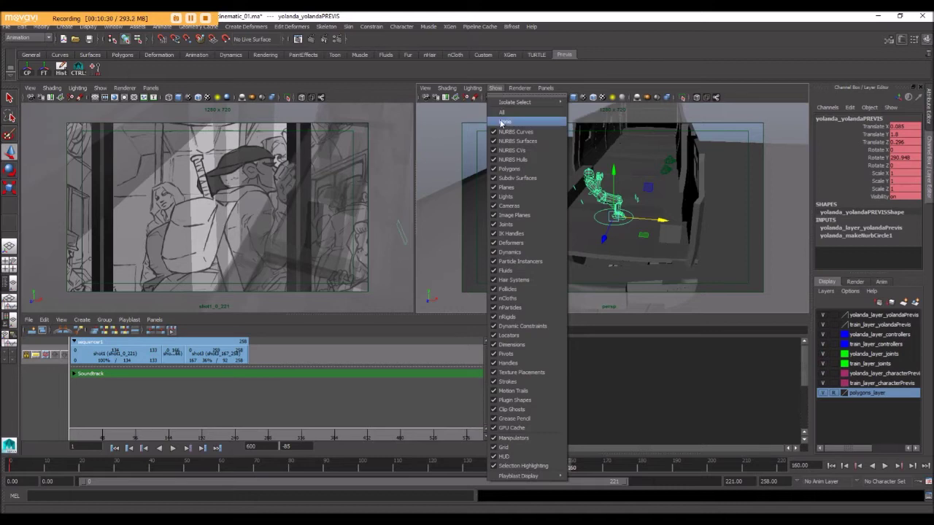
pyautogui.click(503, 121)
pyautogui.click(494, 88)
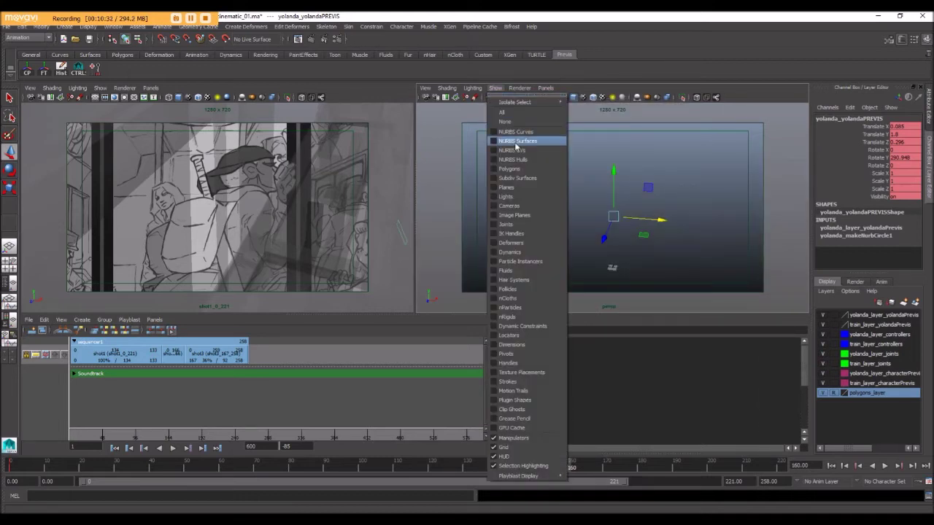
pyautogui.click(515, 132)
pyautogui.moveTo(534, 157); pyautogui.dragTo(671, 246)
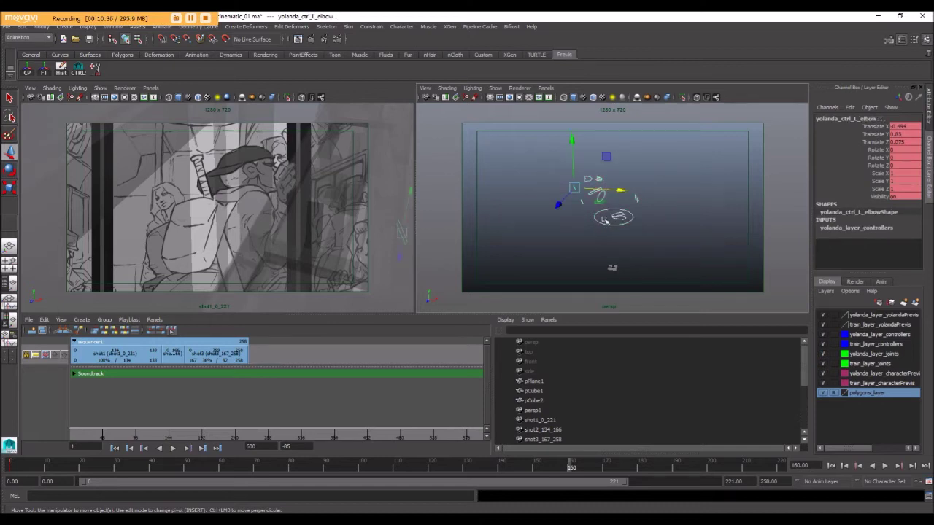
# - Reset the selected controllers' Translate and Rotate values on X, Y and Z to 0
pyautogui.click(873, 127)
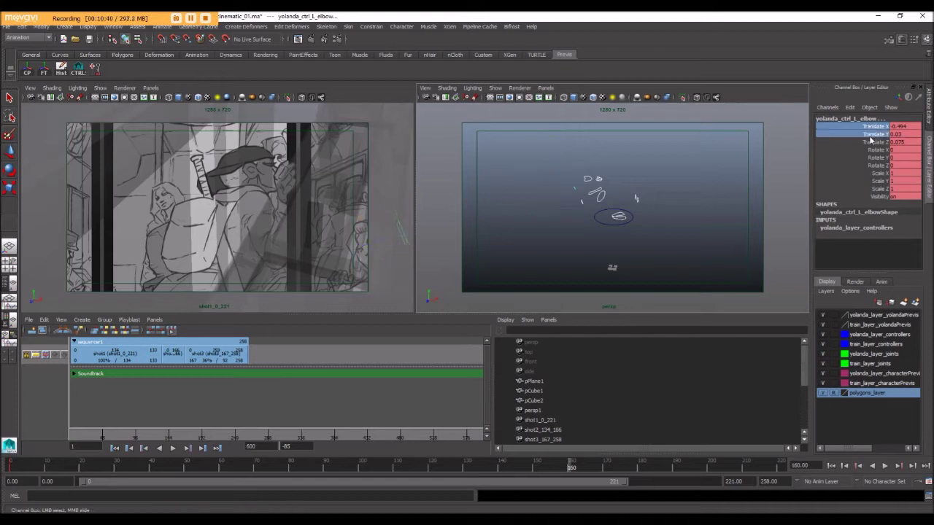
pyautogui.moveTo(908, 128); pyautogui.dragTo(909, 167)
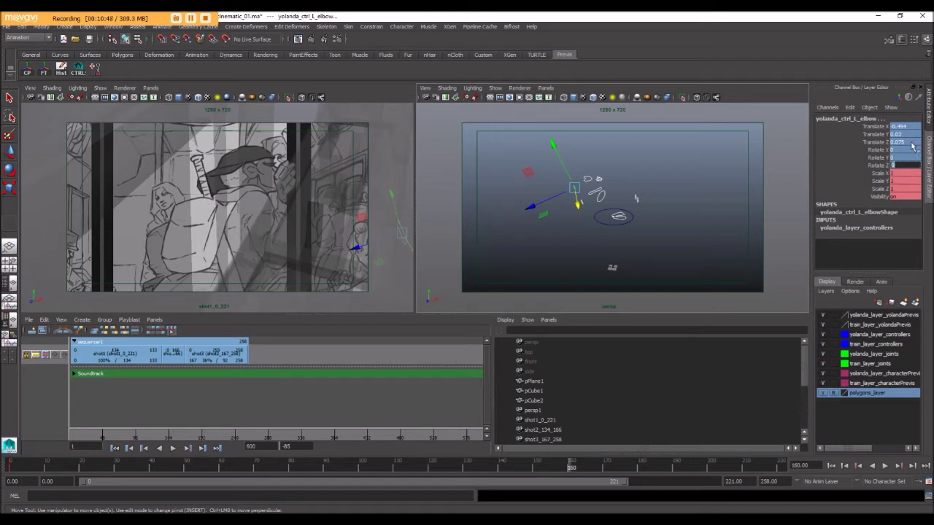
pyautogui.press('Return')
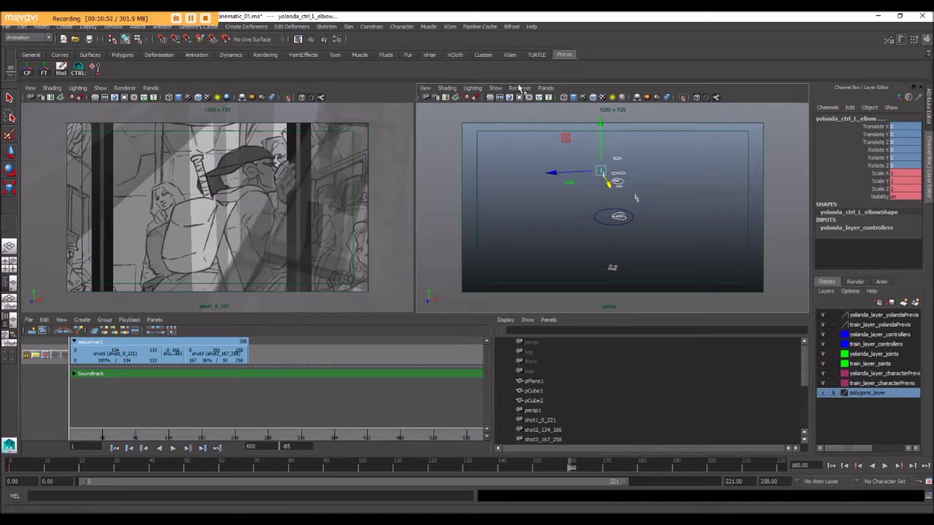
# - Show all object types again in the perspective view and frame the standing character
pyautogui.click(495, 88)
pyautogui.click(509, 120)
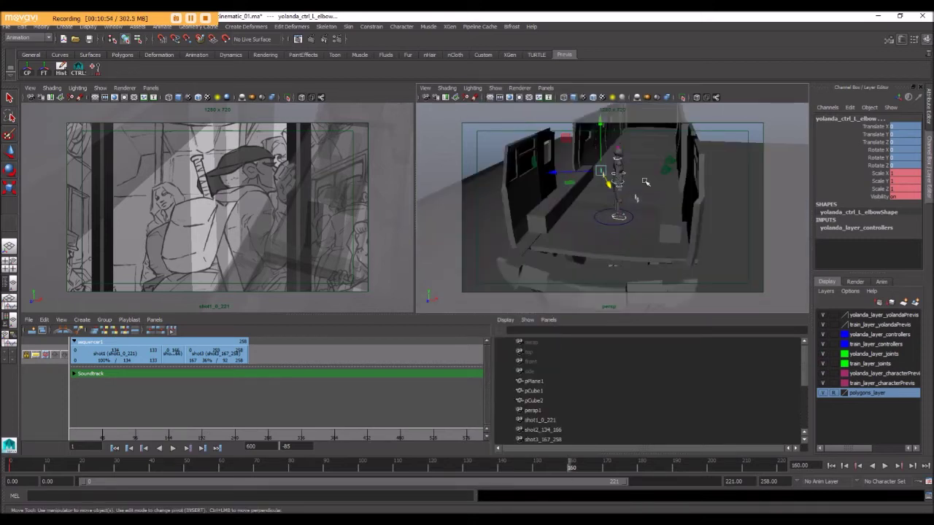
pyautogui.keyDown('alt'); pyautogui.moveTo(664, 153); pyautogui.dragTo(585, 148); pyautogui.keyUp('alt')
pyautogui.scroll(5, 585, 148)
pyautogui.keyDown('alt'); pyautogui.moveTo(584, 149); pyautogui.dragTo(565, 212, button='middle'); pyautogui.keyUp('alt')
pyautogui.keyDown('alt'); pyautogui.moveTo(563, 211); pyautogui.dragTo(798, 130); pyautogui.keyUp('alt')
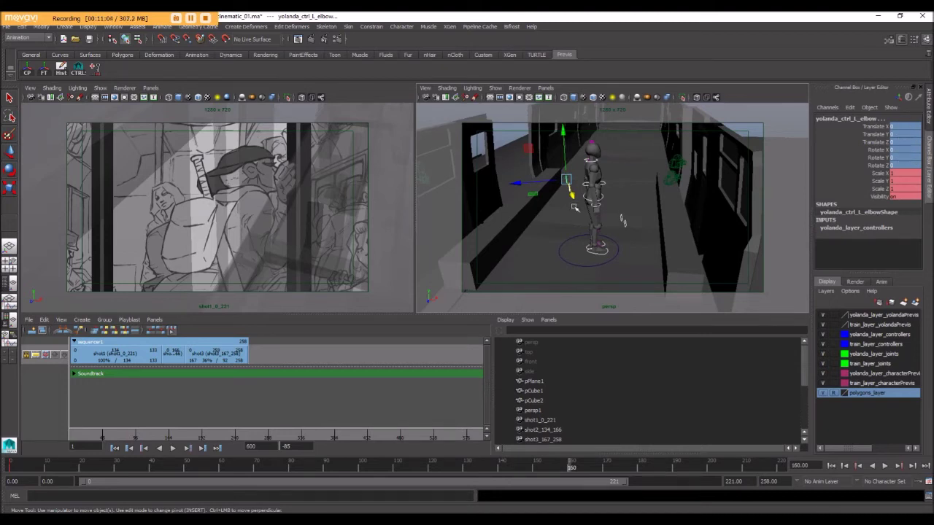
pyautogui.keyDown('alt'); pyautogui.moveTo(531, 229); pyautogui.dragTo(686, 292); pyautogui.keyUp('alt')
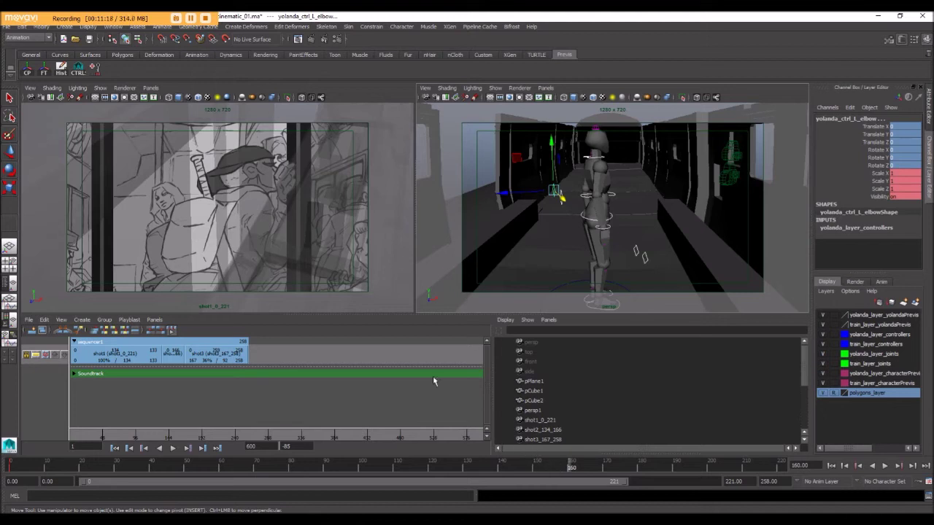
# - Select all the character's controllers and key them at frame 160, and check the storyboard at frame 221 before returning to frame 160
pyautogui.click(80, 71)
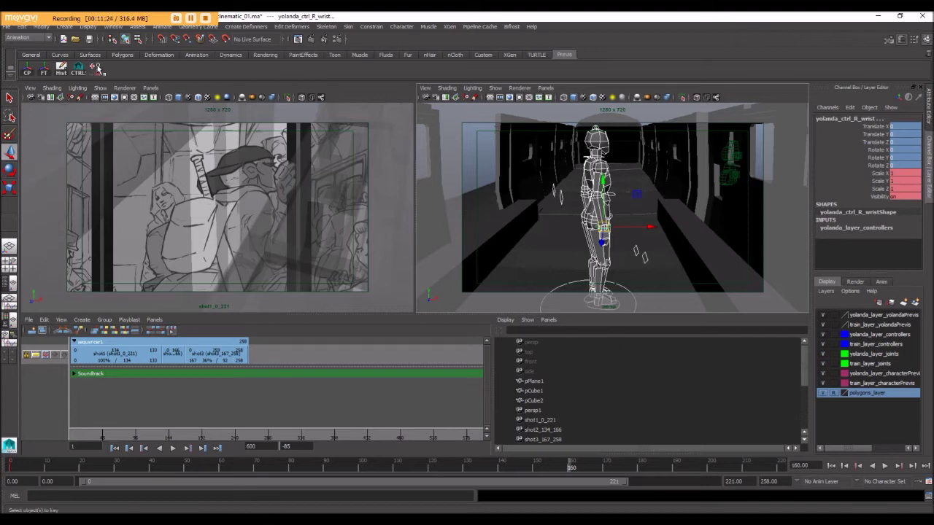
pyautogui.click(98, 69)
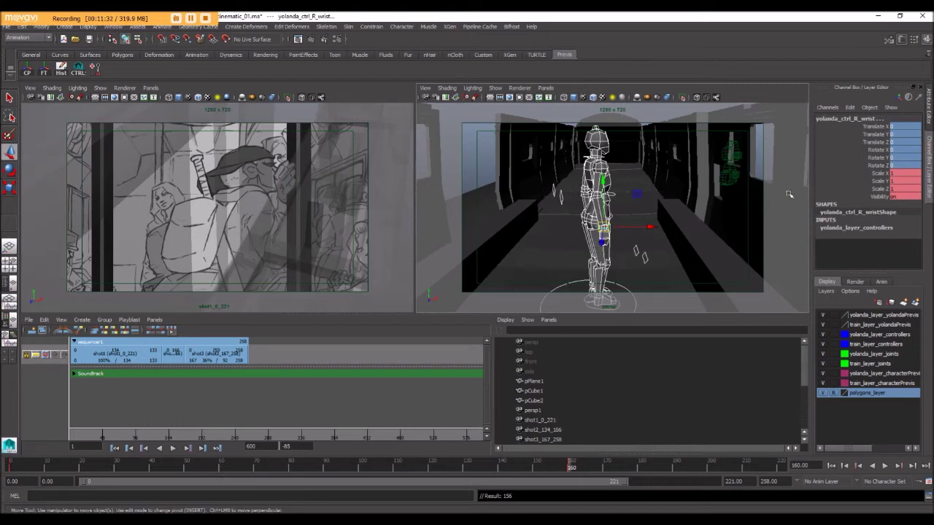
pyautogui.click(780, 466)
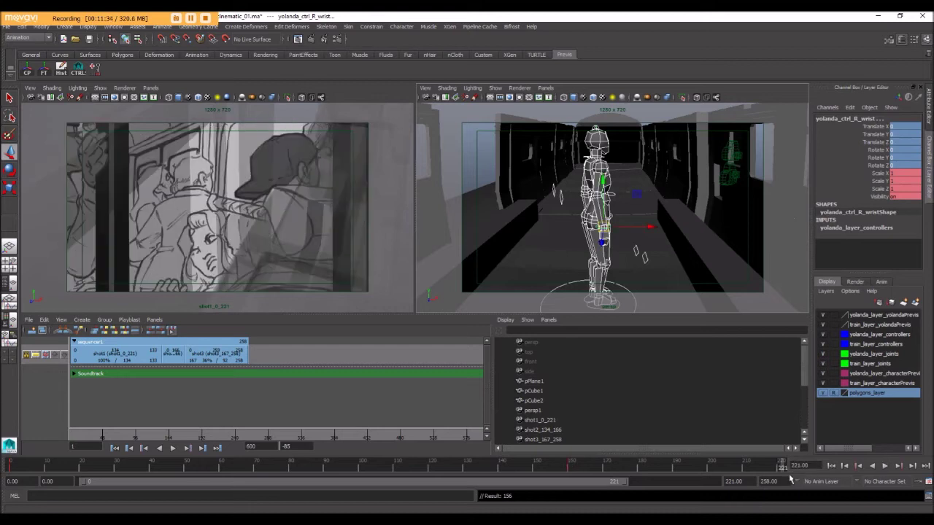
pyautogui.moveTo(642, 476)
pyautogui.mouseDown()
pyautogui.moveTo(546, 471)
pyautogui.moveTo(582, 480)
pyautogui.moveTo(569, 472)
pyautogui.mouseUp()
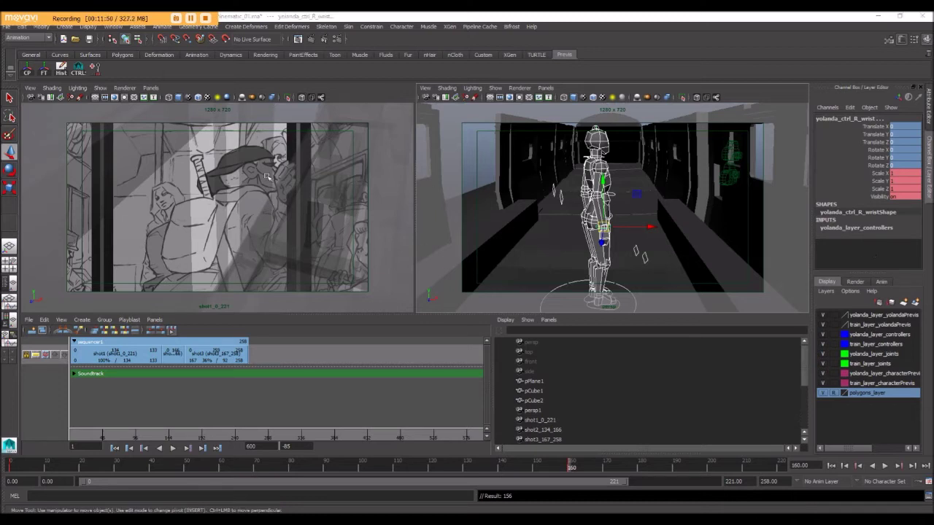
pyautogui.middleClick(616, 197)
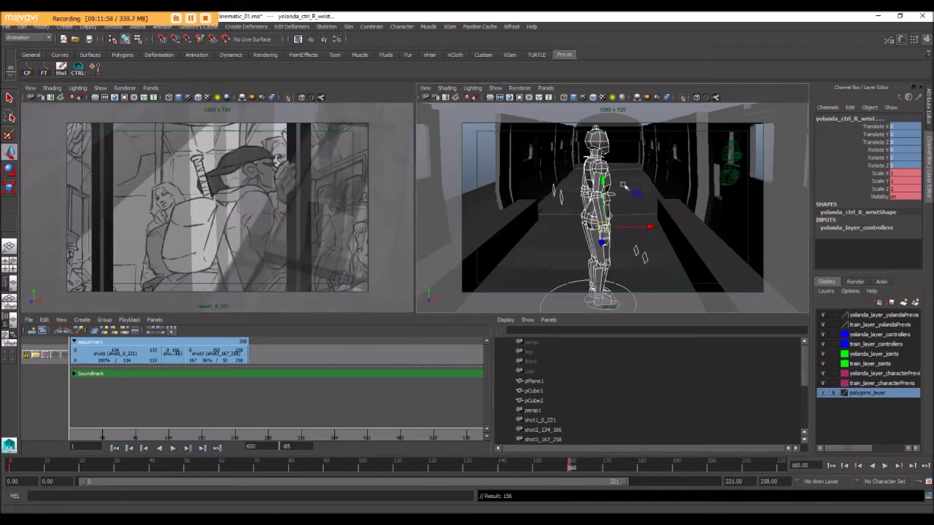
pyautogui.press('e')
pyautogui.keyDown('alt'); pyautogui.moveTo(629, 158); pyautogui.dragTo(649, 166); pyautogui.keyUp('alt')
pyautogui.click(641, 173)
pyautogui.click(603, 197)
pyautogui.keyDown('alt'); pyautogui.moveTo(603, 196); pyautogui.dragTo(595, 201); pyautogui.keyUp('alt')
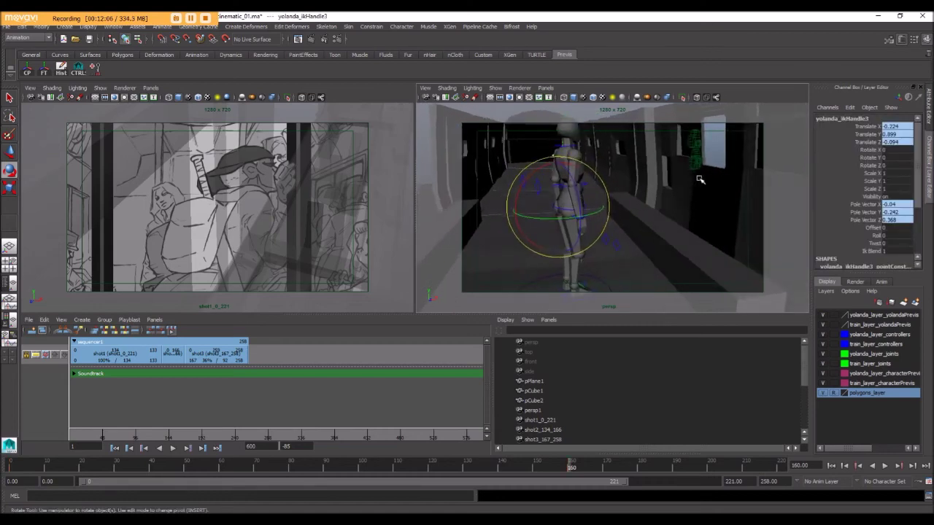
# - Limit the perspective view's displayed object types to polygons and the controller curves
pyautogui.click(494, 88)
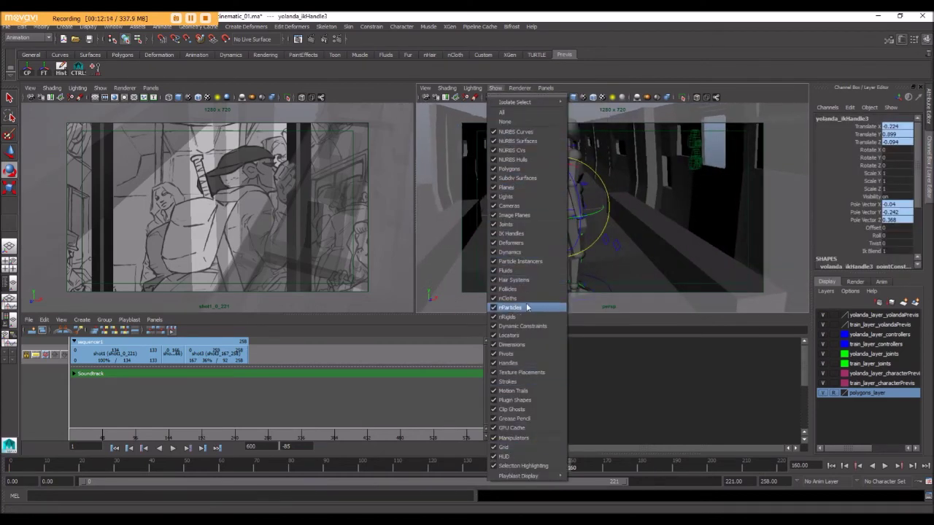
pyautogui.click(505, 121)
pyautogui.click(495, 88)
pyautogui.click(511, 168)
pyautogui.click(495, 88)
pyautogui.click(514, 206)
# - Select the yolanda_ctrl_butt controller and rotate it to tilt the character's hips forward
pyautogui.press('q')
pyautogui.click(561, 213)
pyautogui.press('w')
pyautogui.press('e')
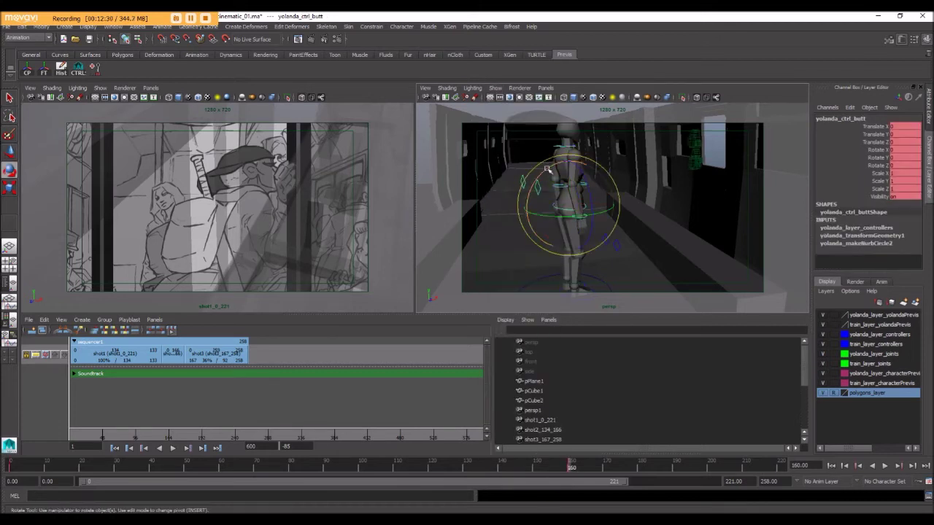
pyautogui.click(708, 156)
pyautogui.click(560, 210)
pyautogui.press('w')
pyautogui.press('q')
pyautogui.click(564, 213)
pyautogui.press('e')
pyautogui.moveTo(563, 211); pyautogui.dragTo(553, 164)
# - Rotate the yolanda_ctrl_waist controller about 14 degrees on X
pyautogui.click(729, 158)
pyautogui.click(568, 184)
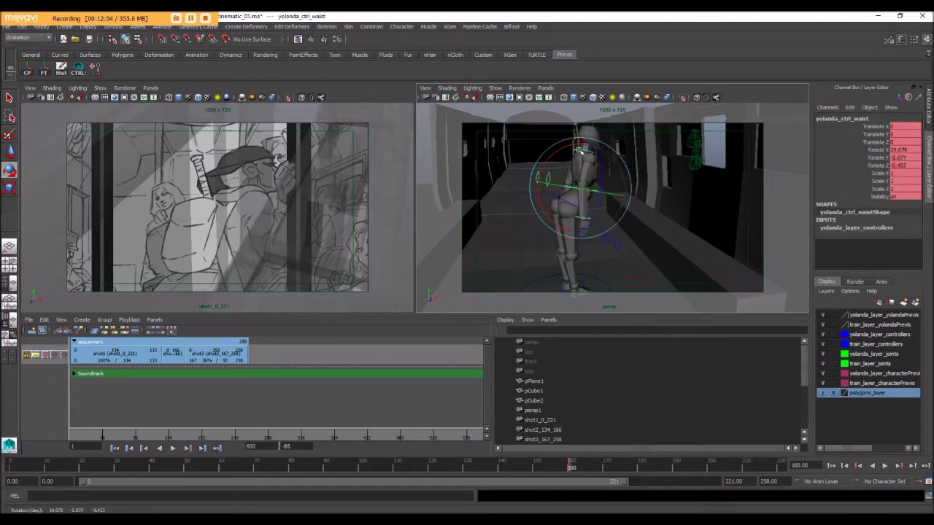
pyautogui.click(716, 173)
# - Move the yolanda_ctrl_R_wrist controller forward and up to about 0.48 on Y, and rotate it to raise the right hand
pyautogui.click(585, 215)
pyautogui.press('w')
pyautogui.moveTo(621, 213); pyautogui.dragTo(639, 211)
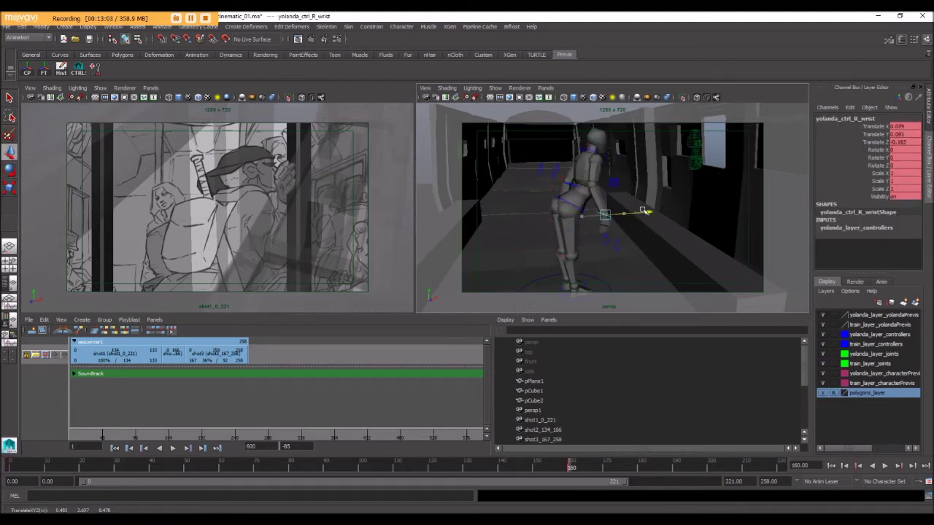
pyautogui.press('e')
pyautogui.moveTo(623, 168); pyautogui.dragTo(594, 249)
pyautogui.press('w')
pyautogui.moveTo(600, 145); pyautogui.dragTo(600, 126)
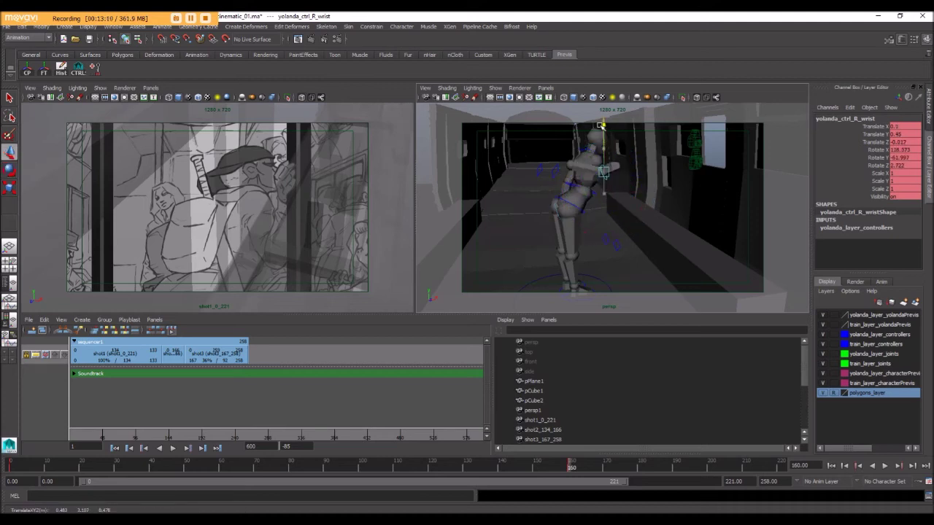
pyautogui.press('e')
pyautogui.moveTo(675, 191); pyautogui.dragTo(679, 167)
# - Move a foot controller forward to widen the character's stance
pyautogui.click(562, 289)
pyautogui.press('w')
pyautogui.moveTo(608, 278); pyautogui.dragTo(630, 282)
pyautogui.click(584, 293)
# - Adjust and lower the hip controller to settle the body over the wider stance
pyautogui.click(564, 202)
pyautogui.moveTo(569, 156); pyautogui.dragTo(638, 241)
pyautogui.press('e')
pyautogui.moveTo(638, 241)
pyautogui.keyDown('alt'); pyautogui.mouseDown()
pyautogui.moveTo(603, 236)
pyautogui.moveTo(629, 235)
pyautogui.mouseUp(); pyautogui.keyUp('alt')
pyautogui.click(624, 227)
pyautogui.click(604, 222)
pyautogui.keyDown('alt'); pyautogui.moveTo(592, 208); pyautogui.dragTo(511, 195); pyautogui.keyUp('alt')
pyautogui.moveTo(572, 180); pyautogui.dragTo(623, 201)
pyautogui.click(632, 209)
pyautogui.press('w')
pyautogui.click(567, 204)
pyautogui.moveTo(567, 158); pyautogui.dragTo(566, 191)
# - Raise the arm controller slightly to refine the reaching pose
pyautogui.keyDown('alt'); pyautogui.moveTo(613, 233); pyautogui.dragTo(718, 242); pyautogui.keyUp('alt')
pyautogui.moveTo(705, 224)
pyautogui.keyDown('alt'); pyautogui.mouseDown()
pyautogui.moveTo(703, 247)
pyautogui.moveTo(713, 213)
pyautogui.mouseUp(); pyautogui.keyUp('alt')
pyautogui.click(656, 201)
pyautogui.moveTo(671, 163); pyautogui.dragTo(672, 150)
pyautogui.keyDown('alt'); pyautogui.moveTo(672, 182); pyautogui.dragTo(634, 191); pyautogui.keyUp('alt')
pyautogui.press('e')
# - Create a polygon cube, scale it down to about 0.168, and place it in the aisle in front of the character
pyautogui.click(122, 55)
pyautogui.click(45, 70)
pyautogui.press('w')
pyautogui.moveTo(602, 237); pyautogui.dragTo(569, 241)
pyautogui.press('r')
pyautogui.press('w')
pyautogui.moveTo(604, 202); pyautogui.dragTo(604, 180)
pyautogui.moveTo(646, 216); pyautogui.dragTo(699, 217)
# - Stretch the cube into a pole by setting its Scale Y to 2
pyautogui.press('r')
pyautogui.moveTo(658, 179); pyautogui.dragTo(658, 166)
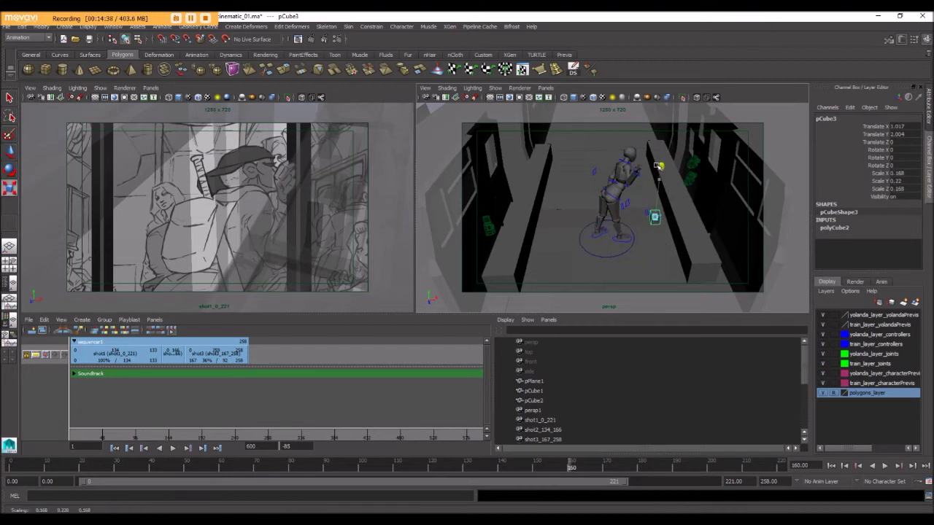
pyautogui.click(900, 182)
pyautogui.write('5')
pyautogui.press('Return')
pyautogui.write('2')
pyautogui.press('Return')
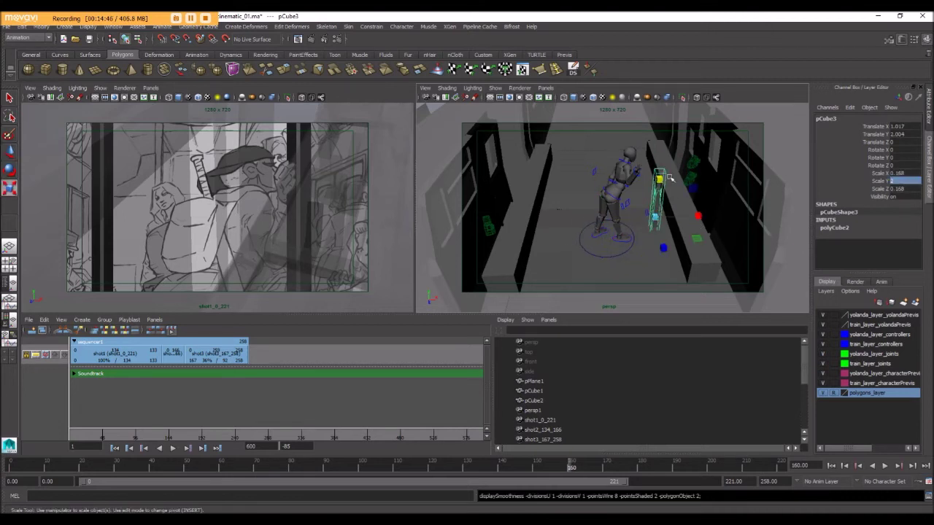
# - Raise the pole and shift it toward the bench edge beside the character's raised hand
pyautogui.press('w')
pyautogui.moveTo(659, 173); pyautogui.dragTo(662, 141)
pyautogui.moveTo(705, 186); pyautogui.dragTo(693, 186)
pyautogui.keyDown('alt'); pyautogui.moveTo(689, 192); pyautogui.dragTo(681, 173); pyautogui.keyUp('alt')
pyautogui.press('r')
pyautogui.press('Return')
pyautogui.press('w')
pyautogui.moveTo(651, 141); pyautogui.dragTo(640, 106)
pyautogui.press('e')
pyautogui.press('r')
pyautogui.press('w')
pyautogui.keyDown('alt'); pyautogui.moveTo(671, 160); pyautogui.dragTo(623, 246); pyautogui.keyUp('alt')
# - Adjust the right wrist controller to bring the raised hand onto the pole
pyautogui.keyDown('alt'); pyautogui.moveTo(668, 197); pyautogui.dragTo(574, 148); pyautogui.keyUp('alt')
pyautogui.click(603, 177)
pyautogui.press('e')
pyautogui.keyDown('alt'); pyautogui.moveTo(574, 149); pyautogui.dragTo(620, 180); pyautogui.keyUp('alt')
pyautogui.keyDown('alt'); pyautogui.moveTo(619, 179); pyautogui.dragTo(554, 227); pyautogui.keyUp('alt')
# - Raise the yolanda_ctrl_L_wrist controller and rotate it to about 42 degrees on Y to bend the left arm at the hip
pyautogui.press('q')
pyautogui.click(571, 250)
pyautogui.press('w')
pyautogui.moveTo(579, 182); pyautogui.dragTo(579, 162)
pyautogui.click(577, 204)
pyautogui.keyDown('alt'); pyautogui.moveTo(578, 161); pyautogui.dragTo(589, 182); pyautogui.keyUp('alt')
pyautogui.press('e')
pyautogui.moveTo(579, 214); pyautogui.dragTo(550, 230)
pyautogui.moveTo(550, 231)
pyautogui.keyDown('alt'); pyautogui.mouseDown()
pyautogui.moveTo(513, 221)
pyautogui.moveTo(635, 244)
pyautogui.moveTo(567, 229)
pyautogui.mouseUp(); pyautogui.keyUp('alt')
pyautogui.press('w')
pyautogui.click(513, 221)
pyautogui.click(567, 229)
pyautogui.keyDown('alt'); pyautogui.moveTo(598, 219); pyautogui.dragTo(619, 195, button='middle'); pyautogui.keyUp('alt')
pyautogui.keyDown('alt'); pyautogui.moveTo(618, 195); pyautogui.dragTo(627, 197); pyautogui.keyUp('alt')
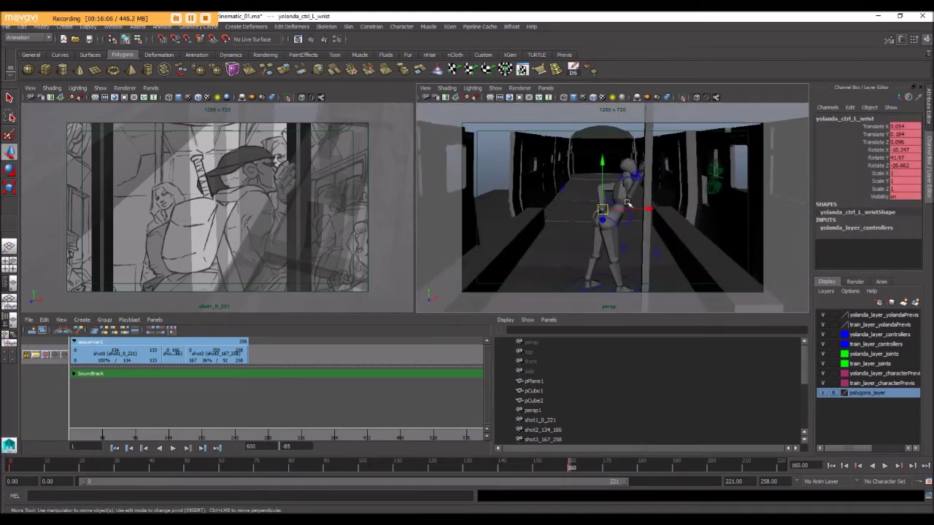
# - Select all the character's controllers and key the standing pose at frame 160
pyautogui.click(482, 54)
pyautogui.click(564, 55)
pyautogui.click(78, 69)
pyautogui.click(96, 70)
# - Scrub the timeline between the keyed poses to check the transition, and go to frame 221
pyautogui.moveTo(563, 465)
pyautogui.mouseDown()
pyautogui.moveTo(105, 485)
pyautogui.moveTo(429, 490)
pyautogui.mouseUp()
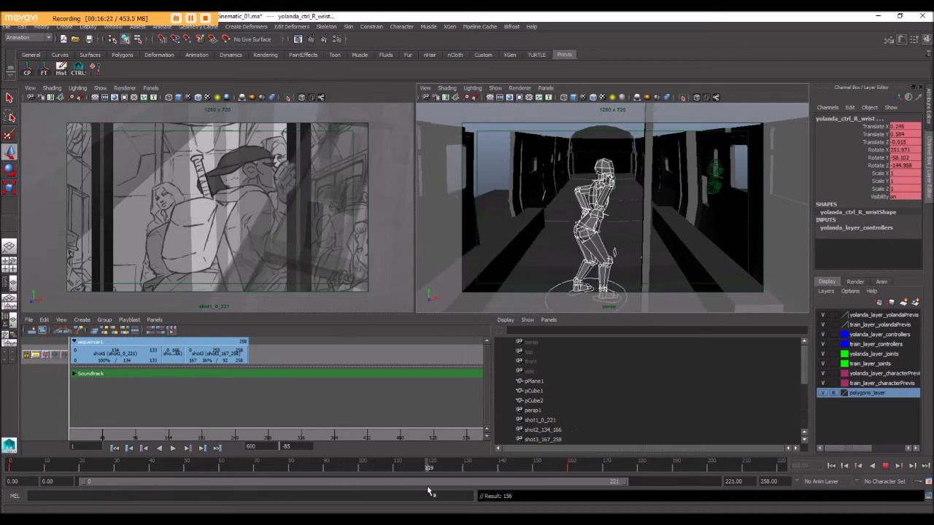
pyautogui.moveTo(574, 488); pyautogui.dragTo(574, 487)
pyautogui.click(924, 466)
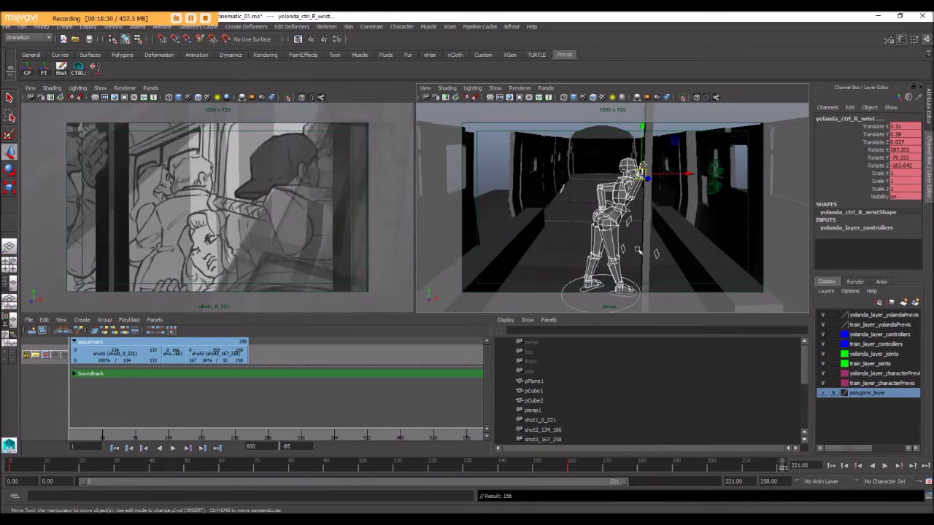
# - At frame 221, select the character's body controllers and reset their Translate and Rotate values to 0
pyautogui.keyDown('alt'); pyautogui.moveTo(576, 200); pyautogui.dragTo(666, 233); pyautogui.keyUp('alt')
pyautogui.click(629, 257)
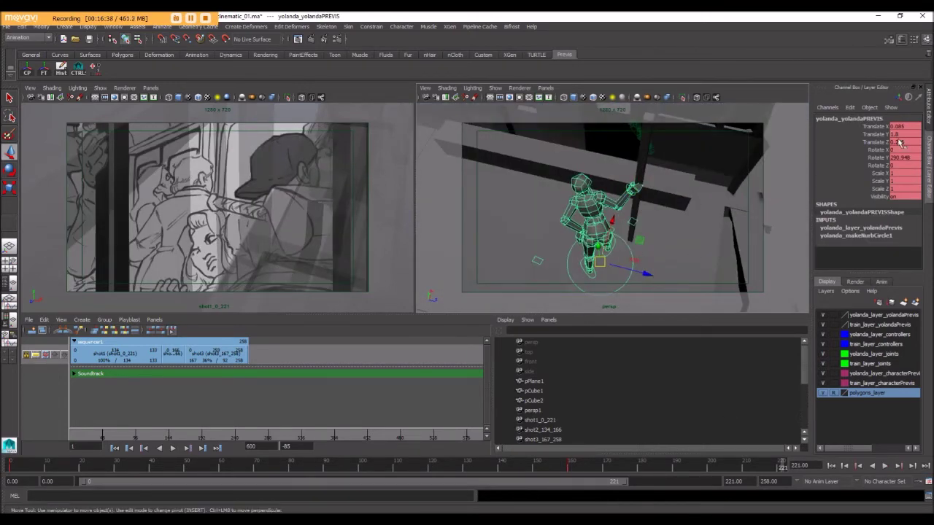
pyautogui.click(630, 191)
pyautogui.moveTo(898, 128); pyautogui.dragTo(907, 166)
pyautogui.write('0')
pyautogui.press('Return')
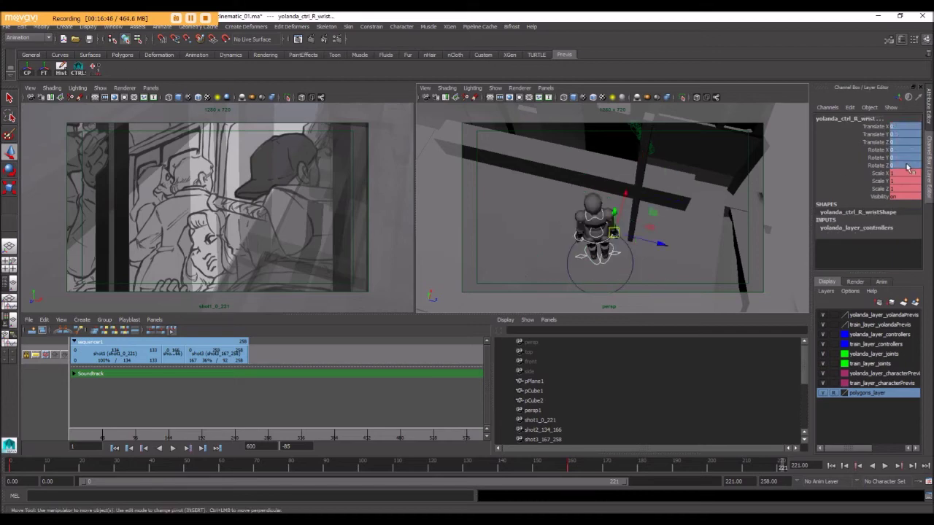
# - Move the character with its ground ring controller past the pole toward the bench, and undo the trial rotation
pyautogui.click(631, 257)
pyautogui.moveTo(607, 227); pyautogui.dragTo(515, 135)
pyautogui.click(655, 290)
pyautogui.moveTo(633, 237); pyautogui.dragTo(628, 212)
pyautogui.press('e')
pyautogui.moveTo(620, 227); pyautogui.dragTo(656, 226)
pyautogui.hotkey('ctrl', 'z')
# - Reposition and rotate the hip controller so the character's body leans toward the bench
pyautogui.keyDown('alt'); pyautogui.moveTo(657, 226); pyautogui.dragTo(684, 219); pyautogui.keyUp('alt')
pyautogui.press('q')
pyautogui.click(624, 200)
pyautogui.press('w')
pyautogui.click(625, 254)
pyautogui.keyDown('alt'); pyautogui.moveTo(625, 253); pyautogui.dragTo(681, 202); pyautogui.keyUp('alt')
pyautogui.click(599, 254)
pyautogui.press('e')
pyautogui.click(582, 196)
pyautogui.keyDown('alt'); pyautogui.moveTo(583, 196); pyautogui.dragTo(575, 175); pyautogui.keyUp('alt')
pyautogui.moveTo(575, 175); pyautogui.dragTo(568, 164)
pyautogui.keyDown('alt'); pyautogui.moveTo(568, 165); pyautogui.dragTo(557, 140); pyautogui.keyUp('alt')
pyautogui.moveTo(565, 164); pyautogui.dragTo(706, 181)
pyautogui.moveTo(626, 219); pyautogui.dragTo(611, 239)
# - Raise the yolanda_ctrl_R_foot controller and rotate it to about -78 degrees on X to bend the right leg at the bench
pyautogui.press('w')
pyautogui.moveTo(625, 205); pyautogui.dragTo(614, 221)
pyautogui.click(604, 257)
pyautogui.click(607, 247)
pyautogui.click(606, 254)
pyautogui.press('e')
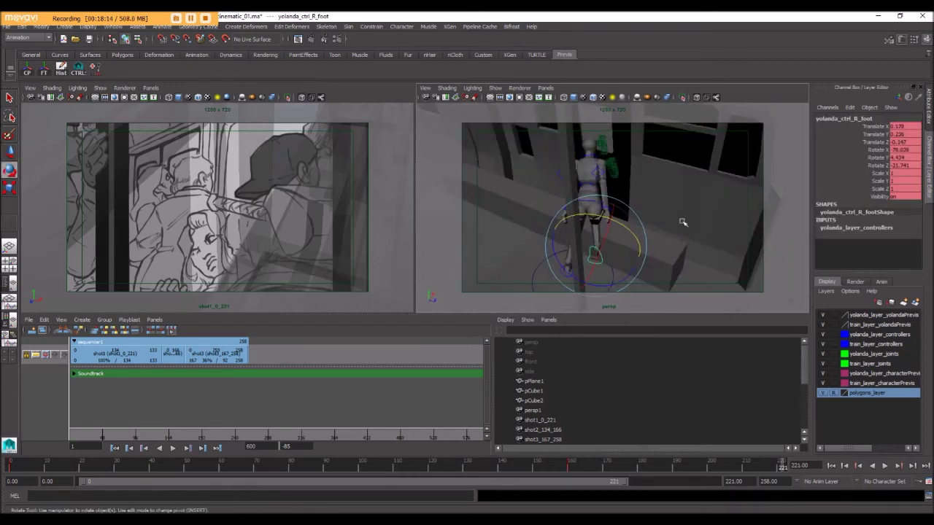
pyautogui.press('4')
pyautogui.press('Down')
pyautogui.press('5')
pyautogui.press('w')
pyautogui.moveTo(741, 267)
pyautogui.keyDown('alt'); pyautogui.mouseDown()
pyautogui.moveTo(635, 257)
pyautogui.moveTo(625, 286)
pyautogui.mouseUp(); pyautogui.keyUp('alt')
pyautogui.moveTo(625, 286)
pyautogui.keyDown('alt'); pyautogui.mouseDown()
pyautogui.moveTo(572, 231)
pyautogui.moveTo(594, 194)
pyautogui.mouseUp(); pyautogui.keyUp('alt')
# - Rotate the yolanda_ctrl_waist controller to bend the upper body, and shift the foot placement to support the lean
pyautogui.click(594, 194)
pyautogui.press('e')
pyautogui.keyDown('alt'); pyautogui.moveTo(583, 159); pyautogui.dragTo(642, 175); pyautogui.keyUp('alt')
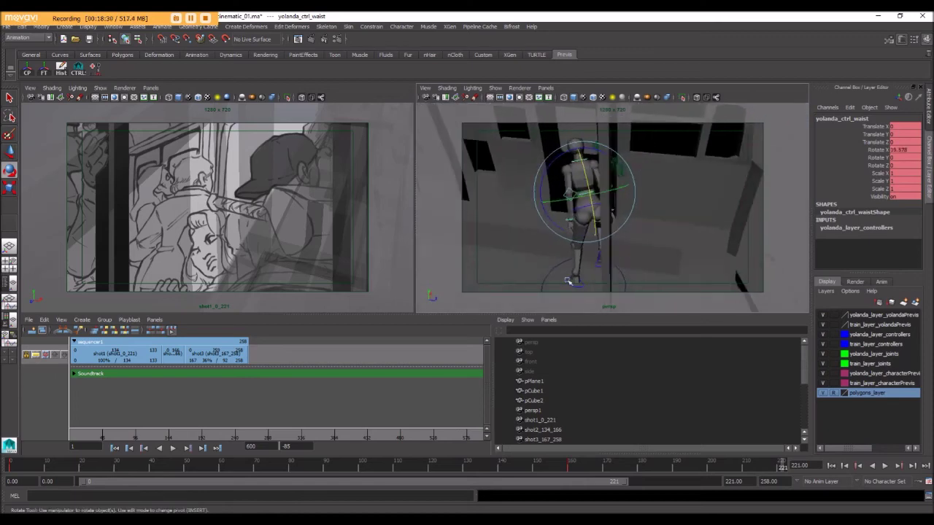
pyautogui.click(625, 285)
pyautogui.press('w')
pyautogui.moveTo(625, 285); pyautogui.dragTo(639, 294)
pyautogui.keyDown('alt'); pyautogui.moveTo(639, 294); pyautogui.dragTo(627, 226); pyautogui.keyUp('alt')
pyautogui.keyDown('alt'); pyautogui.moveTo(627, 226); pyautogui.dragTo(633, 209, button='middle'); pyautogui.keyUp('alt')
pyautogui.press('e')
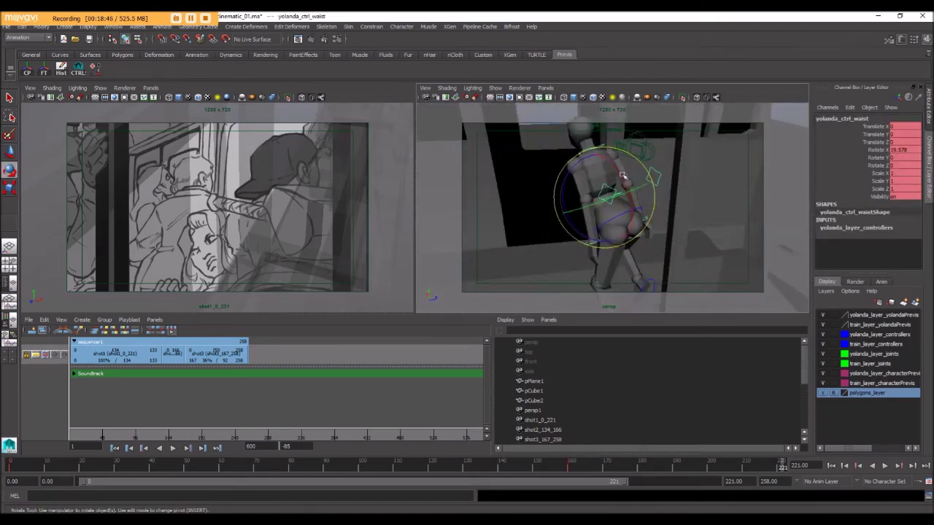
pyautogui.moveTo(613, 192); pyautogui.dragTo(633, 188)
pyautogui.keyDown('alt'); pyautogui.moveTo(633, 188); pyautogui.dragTo(570, 162); pyautogui.keyUp('alt')
# - Rotate the yolanda_ctrl_neck controller to turn the head for the leaning pose
pyautogui.click(656, 160)
pyautogui.click(608, 145)
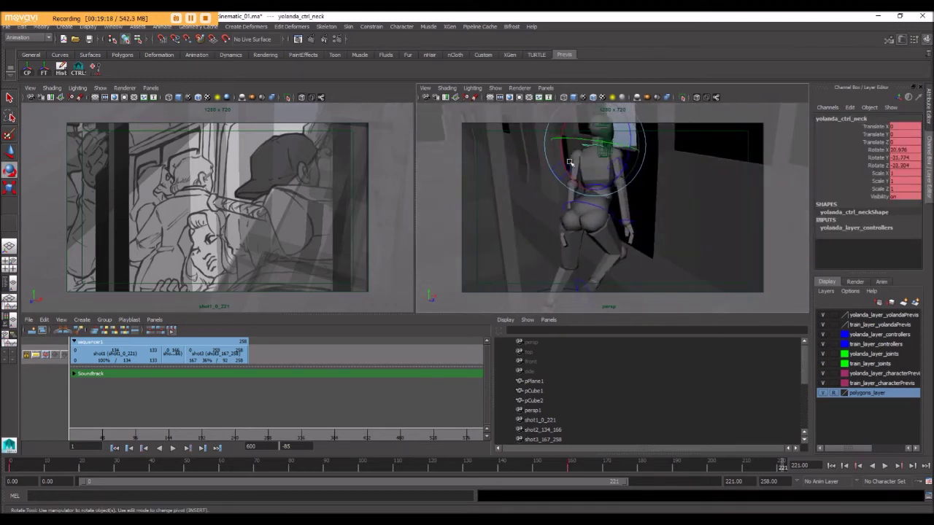
pyautogui.moveTo(626, 161); pyautogui.dragTo(665, 199)
pyautogui.keyDown('alt'); pyautogui.moveTo(660, 149); pyautogui.dragTo(607, 155); pyautogui.keyUp('alt')
pyautogui.press('w')
pyautogui.keyDown('alt'); pyautogui.moveTo(607, 155); pyautogui.dragTo(684, 188); pyautogui.keyUp('alt')
pyautogui.moveTo(685, 175); pyautogui.dragTo(672, 160)
# - Move and scale the pCube4 box so it forms a backrest for the bench beside the character
pyautogui.keyDown('alt'); pyautogui.moveTo(673, 161); pyautogui.dragTo(618, 215); pyautogui.keyUp('alt')
pyautogui.press('w')
pyautogui.click(618, 216)
pyautogui.click(617, 243)
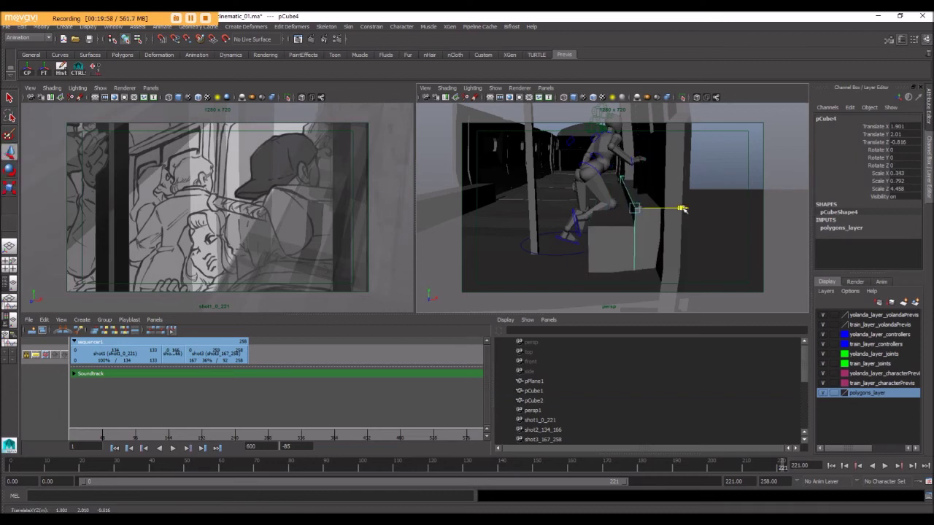
pyautogui.keyDown('alt'); pyautogui.moveTo(635, 140); pyautogui.dragTo(549, 189); pyautogui.keyUp('alt')
pyautogui.press('r')
pyautogui.moveTo(650, 196); pyautogui.dragTo(680, 198)
pyautogui.press('w')
pyautogui.moveTo(667, 197); pyautogui.dragTo(595, 210)
pyautogui.press('r')
pyautogui.moveTo(669, 213); pyautogui.dragTo(663, 213)
pyautogui.keyDown('alt'); pyautogui.moveTo(662, 200); pyautogui.dragTo(684, 197); pyautogui.keyUp('alt')
# - Rotate the yolanda_ctrl_L_wrist controller to about 88, -11 and -60 degrees on X, Y and Z
pyautogui.press('q')
pyautogui.click(601, 175)
pyautogui.press('w')
pyautogui.click(668, 275)
pyautogui.keyDown('alt'); pyautogui.moveTo(681, 273); pyautogui.dragTo(699, 269); pyautogui.keyUp('alt')
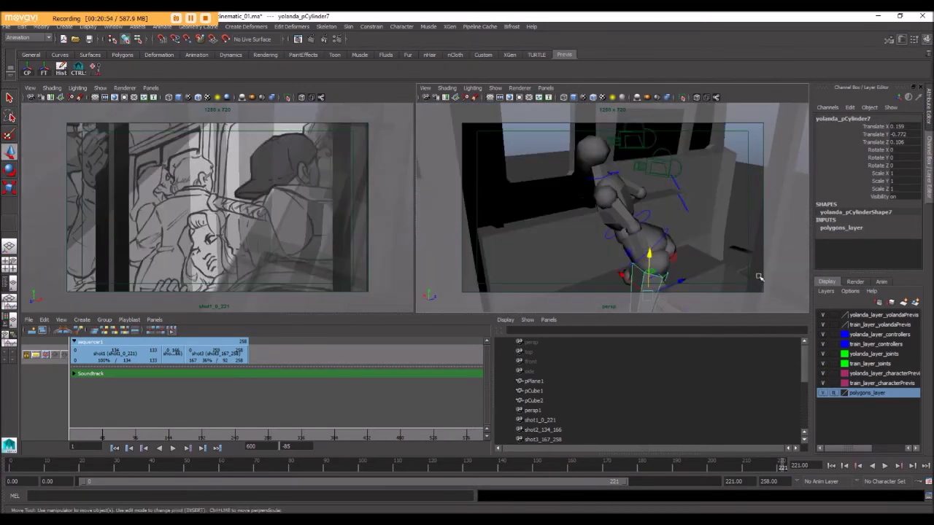
pyautogui.click(627, 255)
pyautogui.press('e')
pyautogui.keyDown('alt'); pyautogui.moveTo(612, 235); pyautogui.dragTo(542, 200); pyautogui.keyUp('alt')
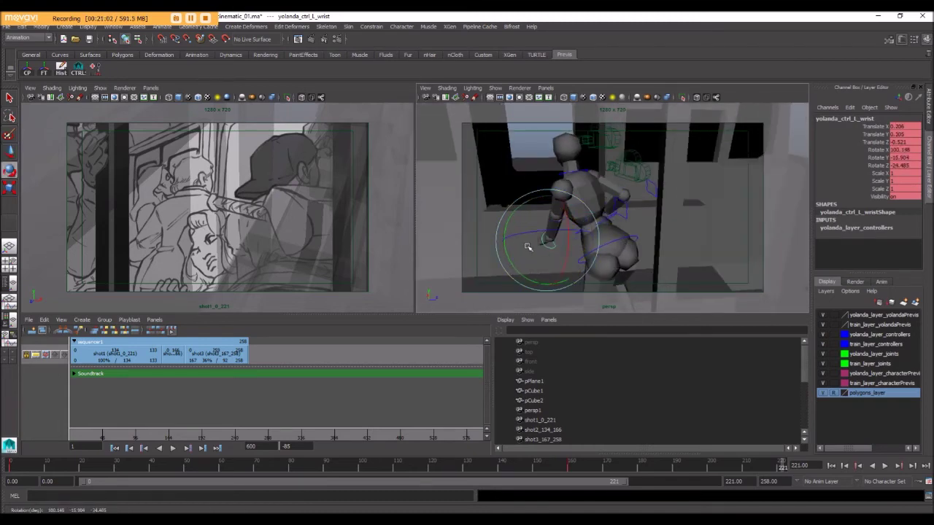
pyautogui.moveTo(578, 238); pyautogui.dragTo(588, 237)
pyautogui.keyDown('alt'); pyautogui.moveTo(571, 203); pyautogui.dragTo(582, 241); pyautogui.keyUp('alt')
pyautogui.keyDown('alt'); pyautogui.moveTo(582, 241); pyautogui.dragTo(621, 212); pyautogui.keyUp('alt')
# - Place the left hand near the backrest and rotate yolanda_ctrl_L_wrist to about 136, 22 and -62 degrees
pyautogui.click(549, 257)
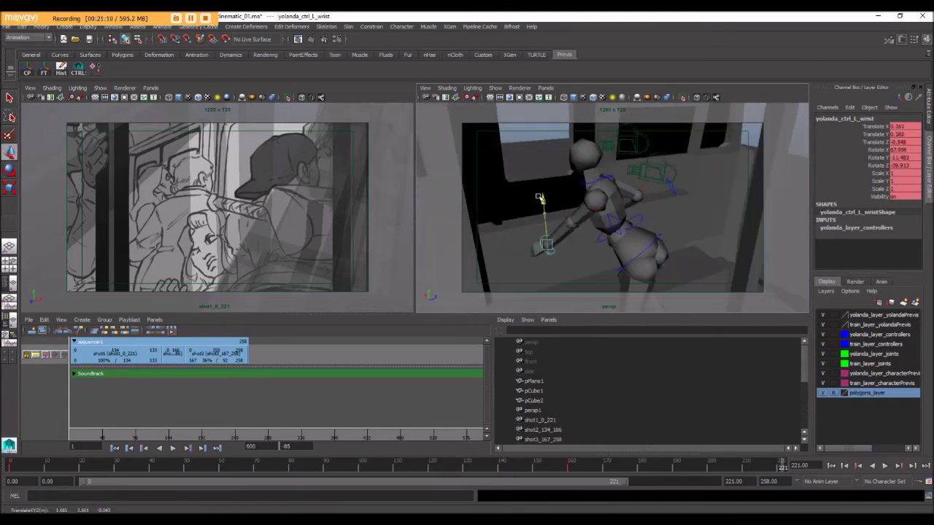
pyautogui.moveTo(541, 244); pyautogui.dragTo(543, 248)
pyautogui.press('w')
pyautogui.keyDown('alt'); pyautogui.moveTo(544, 248); pyautogui.dragTo(592, 201); pyautogui.keyUp('alt')
# - Look through the shot2_134_166 camera and switch the view back to the shot1_0_221 camera
pyautogui.click(150, 87)
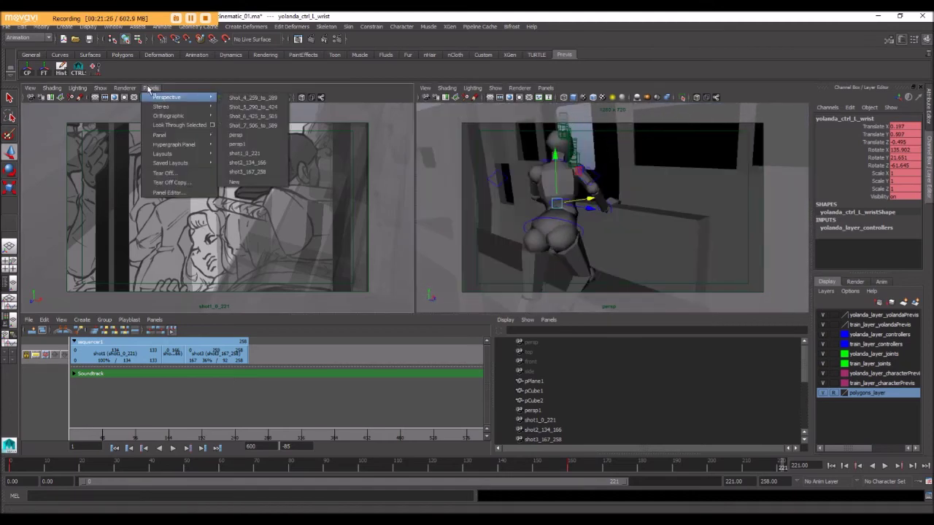
pyautogui.click(236, 162)
pyautogui.click(150, 88)
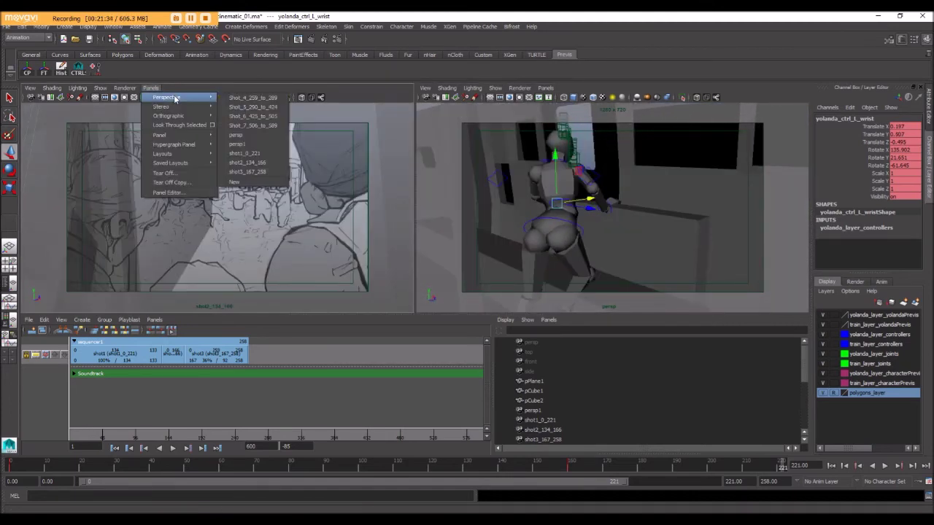
pyautogui.click(244, 153)
pyautogui.keyDown('alt'); pyautogui.moveTo(423, 167); pyautogui.dragTo(581, 216); pyautogui.keyUp('alt')
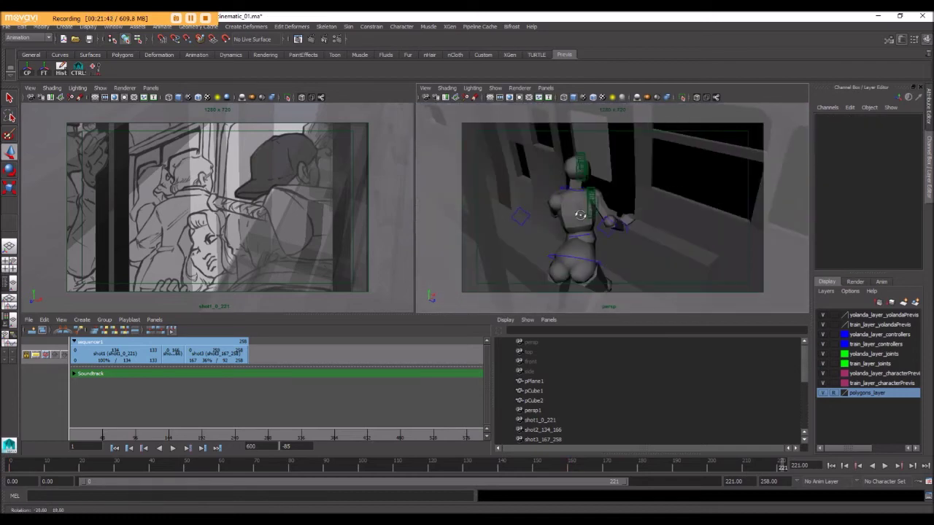
# - Select the yolanda_ctrl_butt controller and check the hip and leg position against the bench
pyautogui.click(599, 263)
pyautogui.click(628, 271)
pyautogui.click(601, 264)
pyautogui.keyDown('alt'); pyautogui.moveTo(602, 271); pyautogui.dragTo(608, 254); pyautogui.keyUp('alt')
pyautogui.keyDown('alt'); pyautogui.moveTo(608, 255); pyautogui.dragTo(625, 186, button='middle'); pyautogui.keyUp('alt')
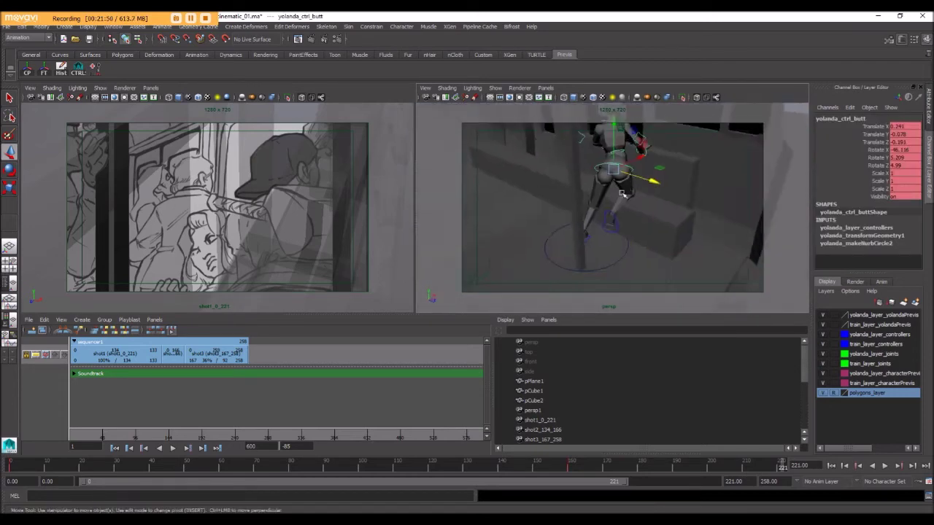
pyautogui.keyDown('alt'); pyautogui.moveTo(625, 186); pyautogui.dragTo(606, 203); pyautogui.keyUp('alt')
pyautogui.keyDown('alt'); pyautogui.moveTo(606, 202); pyautogui.dragTo(602, 164, button='middle'); pyautogui.keyUp('alt')
pyautogui.keyDown('alt'); pyautogui.moveTo(603, 165); pyautogui.dragTo(562, 182, button='right'); pyautogui.keyUp('alt')
pyautogui.click(588, 215)
pyautogui.press('e')
pyautogui.keyDown('alt'); pyautogui.moveTo(562, 182); pyautogui.dragTo(627, 219); pyautogui.keyUp('alt')
# - Adjust the leg controllers so the legs brace naturally between the floor and the bench
pyautogui.click(611, 228)
pyautogui.click(611, 230)
pyautogui.press('w')
pyautogui.click(567, 203)
pyautogui.click(647, 211)
pyautogui.keyDown('alt'); pyautogui.moveTo(589, 178); pyautogui.dragTo(589, 219); pyautogui.keyUp('alt')
pyautogui.click(566, 203)
pyautogui.moveTo(552, 209); pyautogui.dragTo(620, 194)
pyautogui.click(595, 178)
# - Position the right hand at the backrest and rotate yolanda_ctrl_R_wrist to about 50, -48 and 73 degrees on X, Y and Z
pyautogui.click(629, 203)
pyautogui.click(650, 239)
pyautogui.press('e')
pyautogui.moveTo(663, 254); pyautogui.dragTo(660, 263)
pyautogui.keyDown('alt'); pyautogui.moveTo(660, 262); pyautogui.dragTo(642, 157); pyautogui.keyUp('alt')
pyautogui.keyDown('alt'); pyautogui.moveTo(642, 157); pyautogui.dragTo(650, 190, button='middle'); pyautogui.keyUp('alt')
pyautogui.click(649, 191)
pyautogui.keyDown('alt'); pyautogui.moveTo(649, 191); pyautogui.dragTo(544, 257); pyautogui.keyUp('alt')
pyautogui.click(629, 206)
pyautogui.click(602, 182)
pyautogui.click(625, 237)
# - Select all the character's controllers and key the leaning pose at frame 221
pyautogui.press('w')
pyautogui.click(638, 219)
pyautogui.click(545, 257)
pyautogui.moveTo(605, 242); pyautogui.dragTo(463, 163)
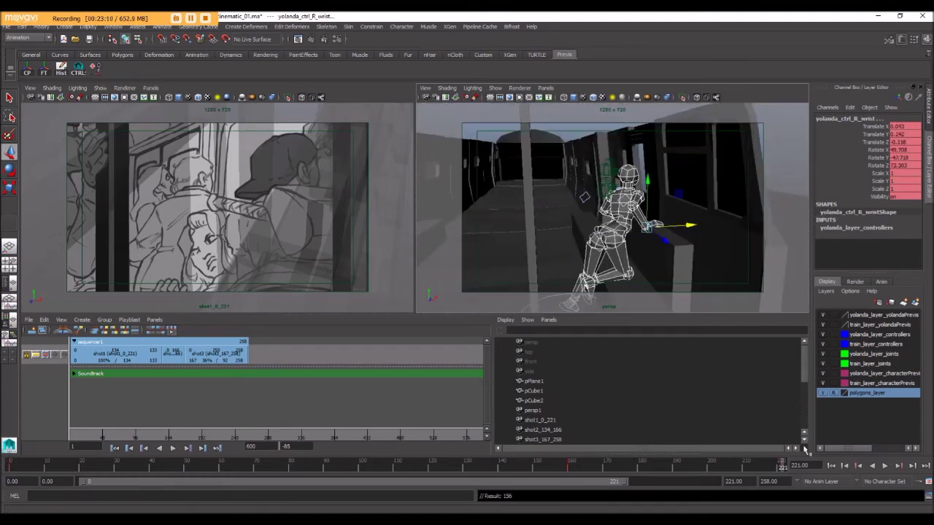
# - Frame the whole train carriage and play the animation from frame 0 to review the blocked poses
pyautogui.keyDown('alt'); pyautogui.moveTo(621, 282); pyautogui.dragTo(583, 252); pyautogui.keyUp('alt')
pyautogui.keyDown('alt'); pyautogui.moveTo(584, 252); pyautogui.dragTo(555, 219, button='right'); pyautogui.keyUp('alt')
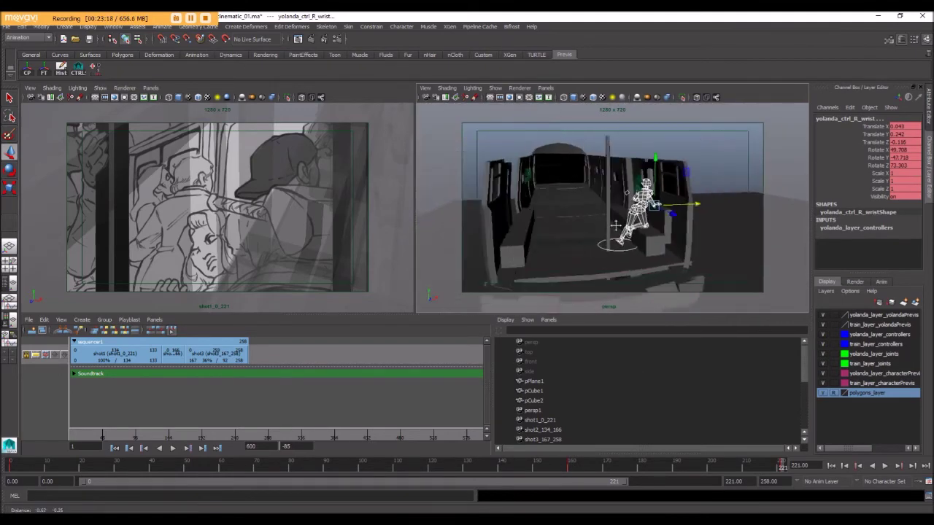
pyautogui.keyDown('alt'); pyautogui.moveTo(555, 219); pyautogui.dragTo(625, 216); pyautogui.keyUp('alt')
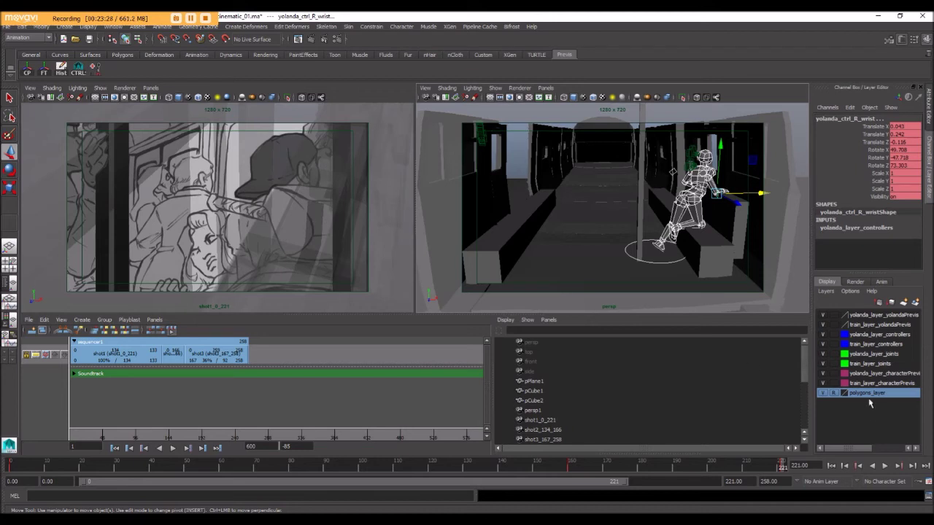
pyautogui.click(13, 468)
pyautogui.hotkey('alt', 'v')
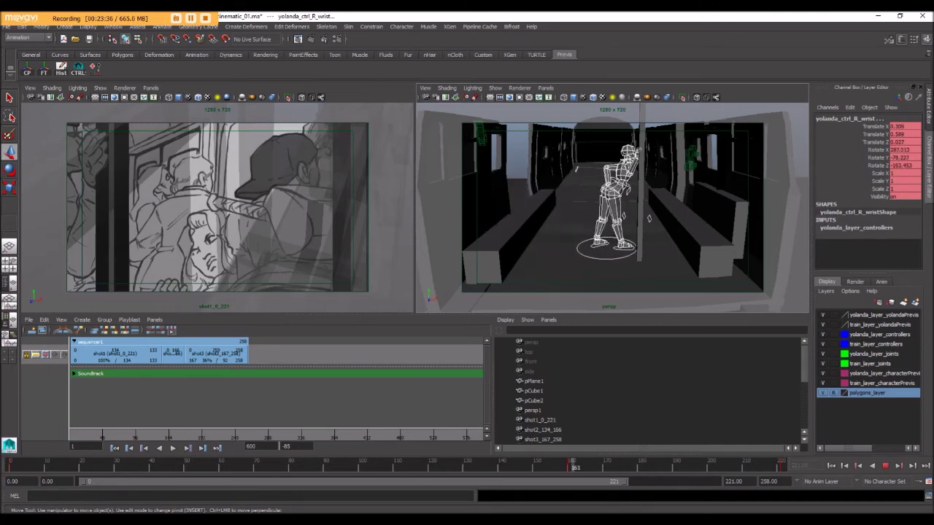
pyautogui.press('Escape')
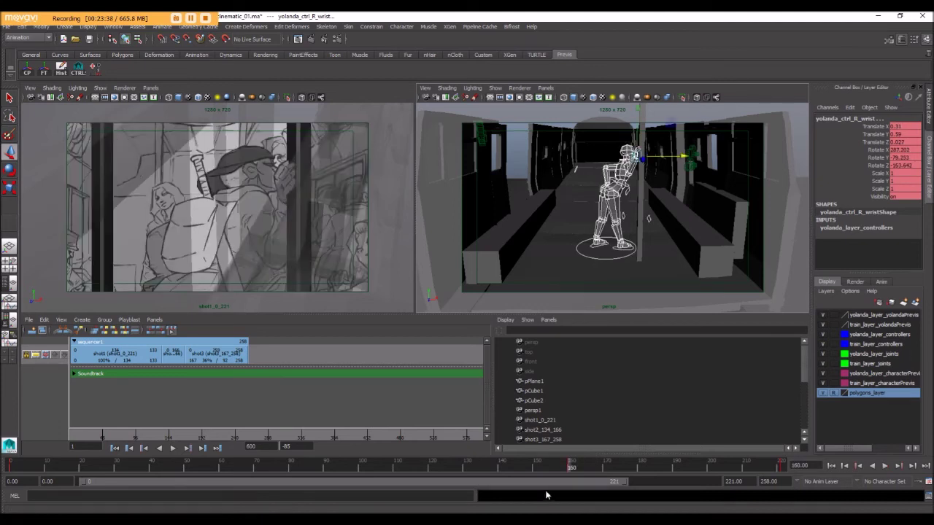
# - Scrub the timeline across the key poses at frames 0, 160 and 221 to compare them
pyautogui.moveTo(571, 466); pyautogui.dragTo(716, 478)
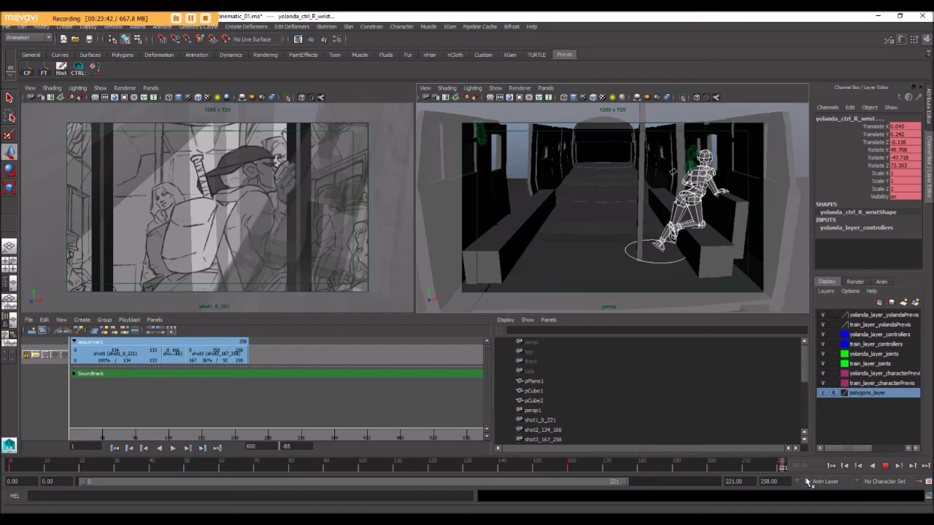
pyautogui.moveTo(784, 473); pyautogui.dragTo(203, 477)
pyautogui.press('w')
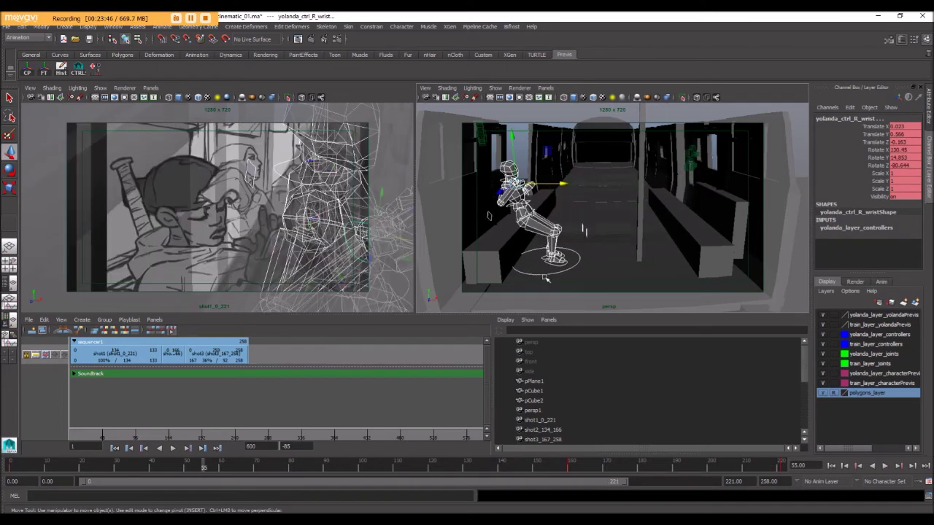
pyautogui.moveTo(20, 469); pyautogui.dragTo(3, 470)
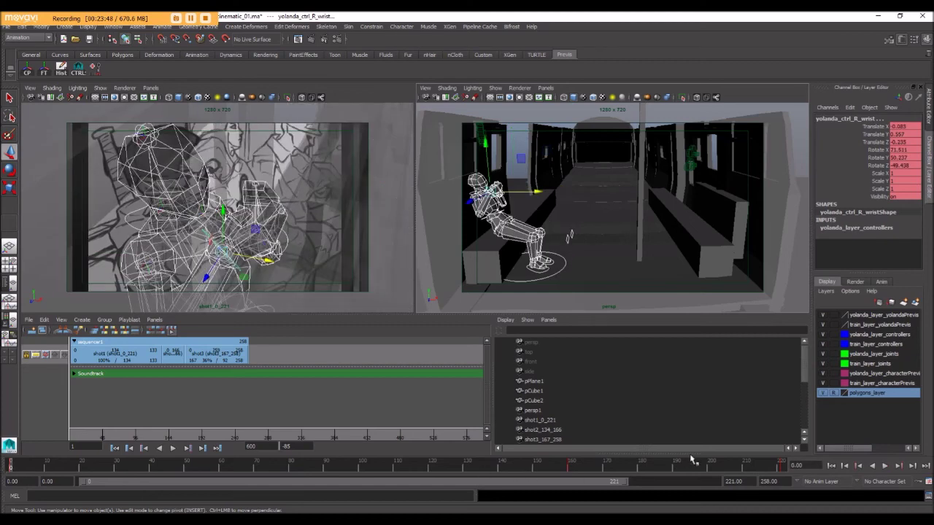
pyautogui.click(575, 467)
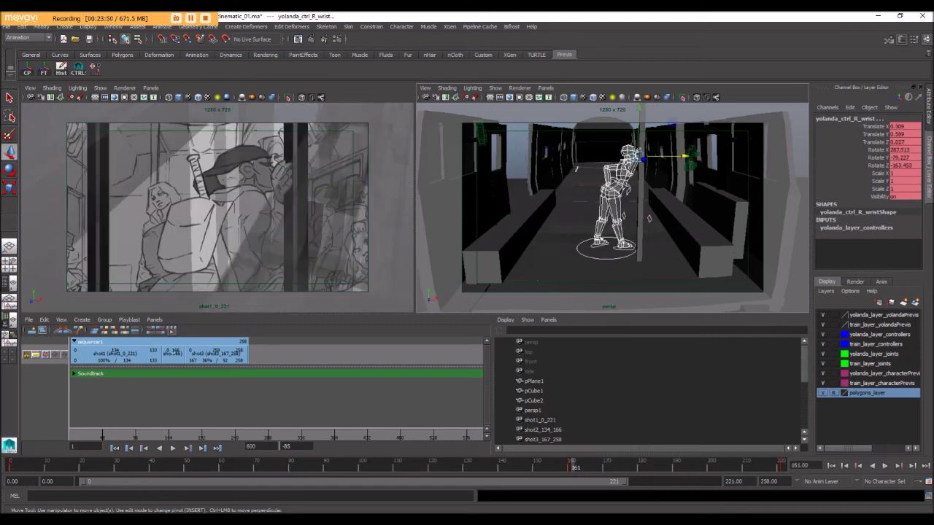
# - Maximize the perspective view, play the animation from frame 0, and scrub around the standing pose
pyautogui.scroll(5, 661, 230)
pyautogui.keyDown('alt'); pyautogui.moveTo(660, 230); pyautogui.dragTo(624, 258); pyautogui.keyUp('alt')
pyautogui.scroll(-2, 625, 259)
pyautogui.keyDown('alt'); pyautogui.moveTo(625, 258); pyautogui.dragTo(634, 265, button='middle'); pyautogui.keyUp('alt')
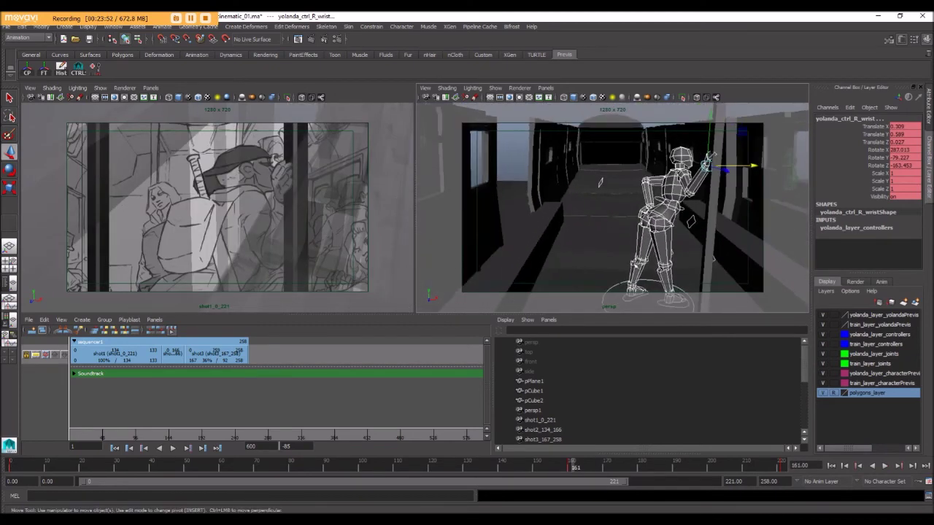
pyautogui.press('space')
pyautogui.click(10, 468)
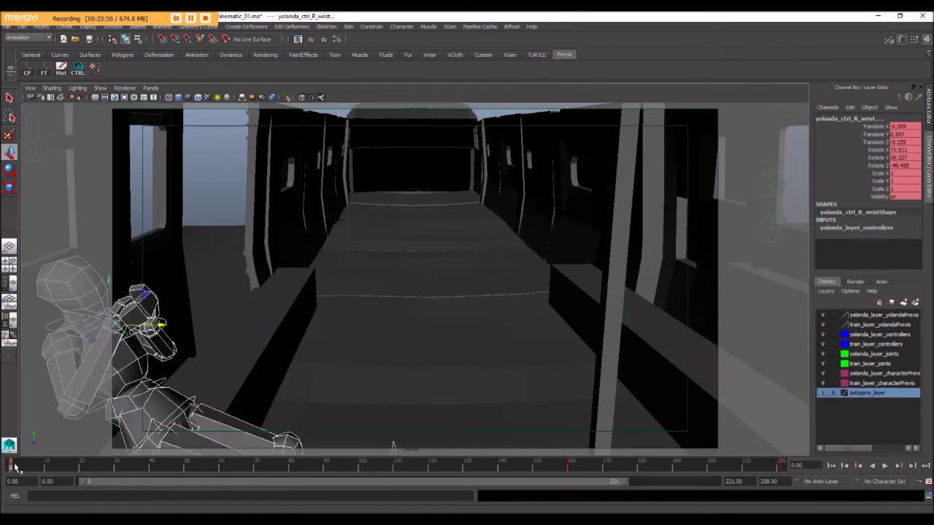
pyautogui.hotkey('alt', 'v')
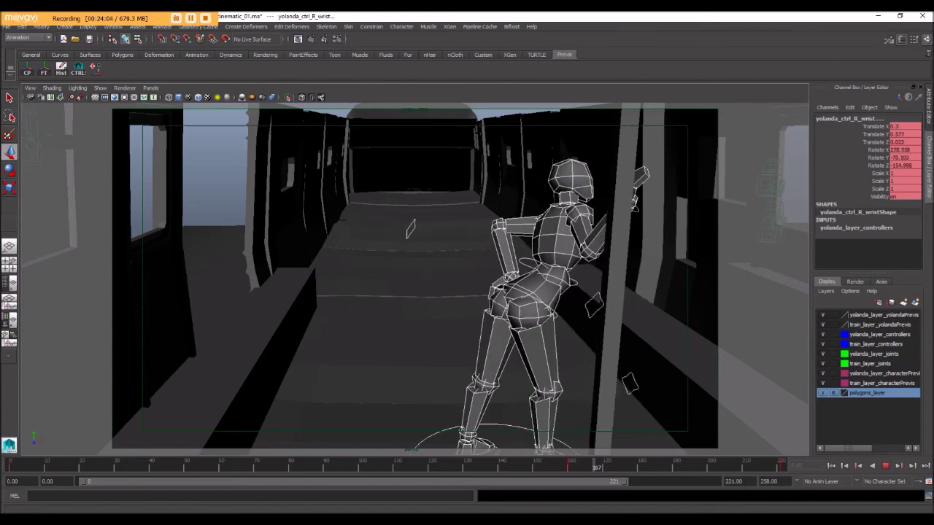
pyautogui.moveTo(576, 467); pyautogui.dragTo(552, 467)
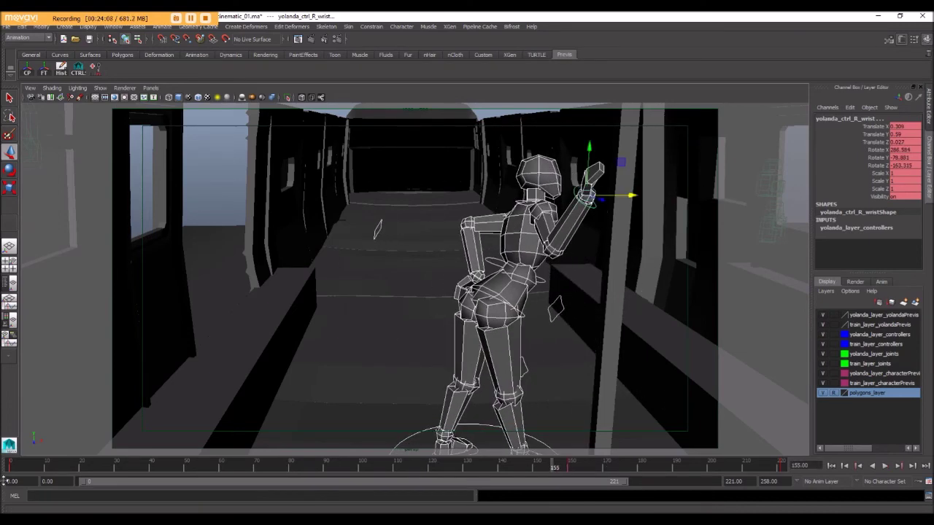
pyautogui.moveTo(29, 465); pyautogui.dragTo(0, 467)
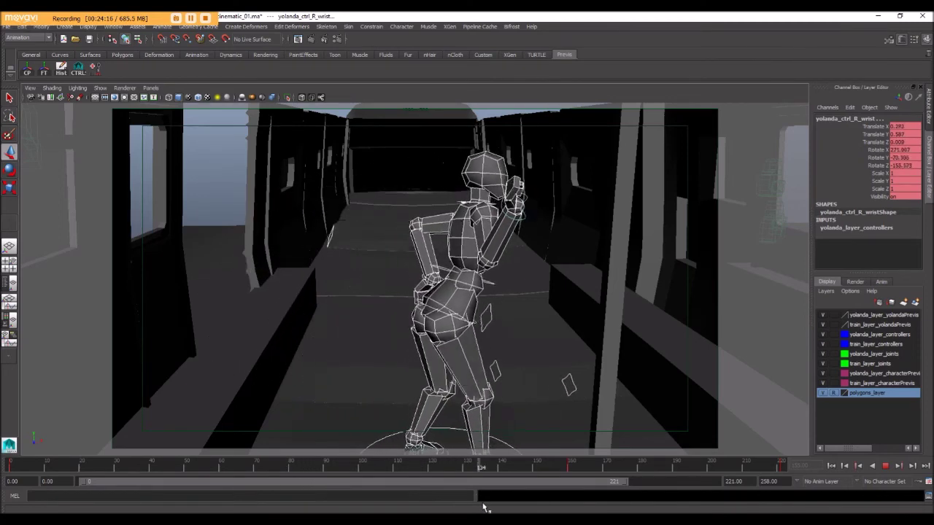
pyautogui.press('Escape')
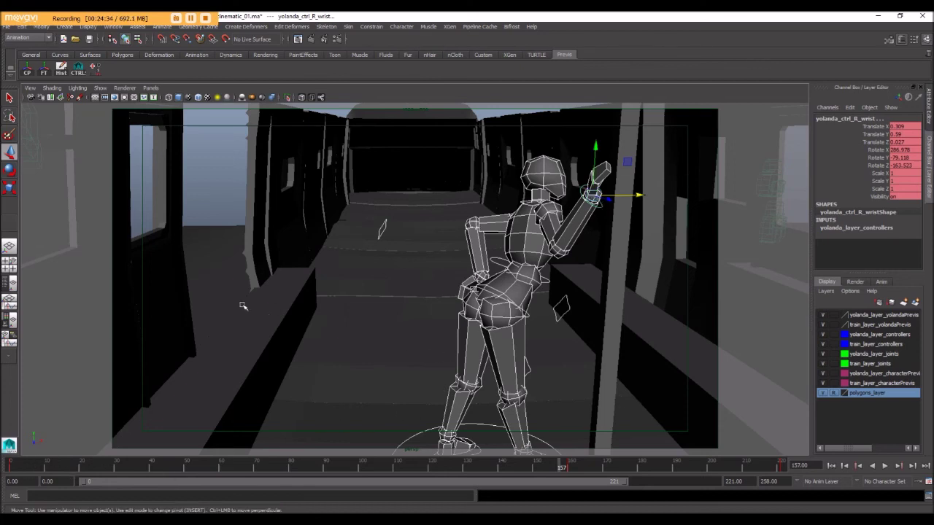
pyautogui.moveTo(47, 466); pyautogui.dragTo(8, 504)
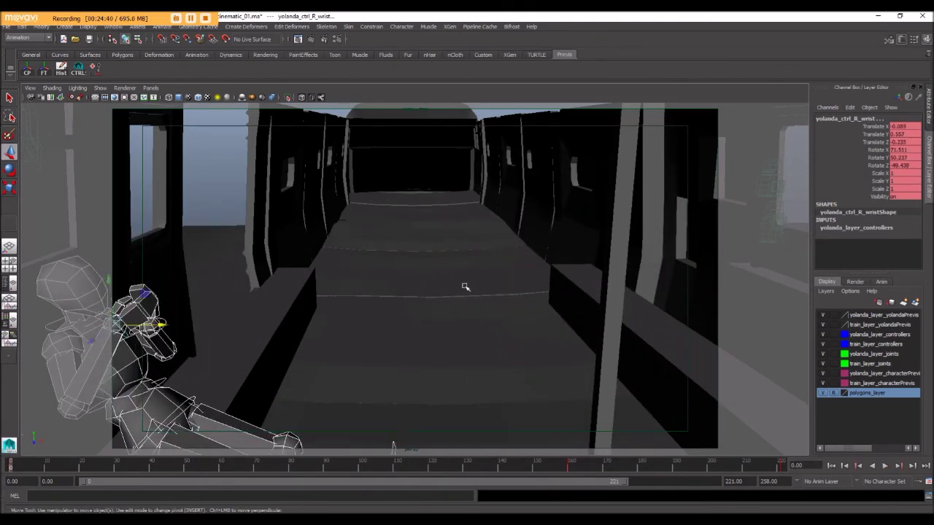
# - Replay the animation with the full carriage in view, return to frame 0, and restore the multi-panel layout
pyautogui.scroll(-4, 467, 288)
pyautogui.keyDown('alt'); pyautogui.moveTo(467, 287); pyautogui.dragTo(409, 291, button='middle'); pyautogui.keyUp('alt')
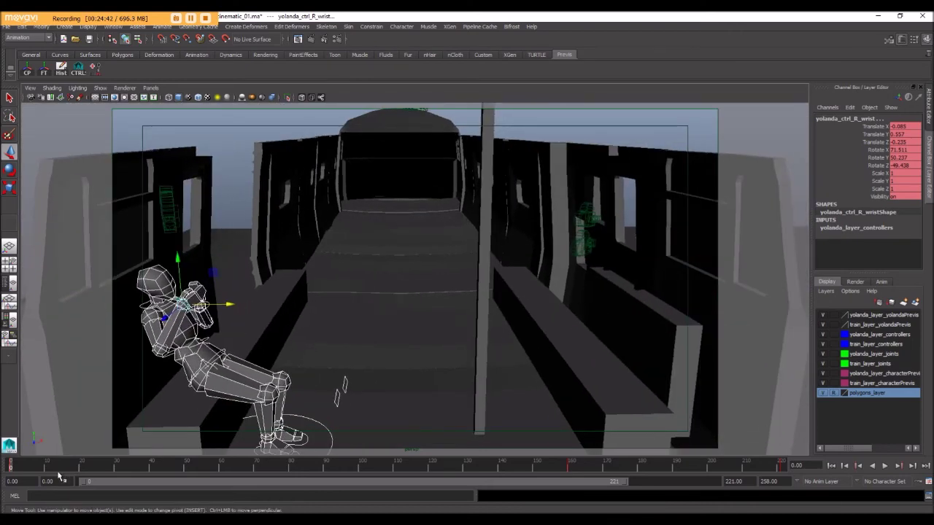
pyautogui.hotkey('alt', 'v')
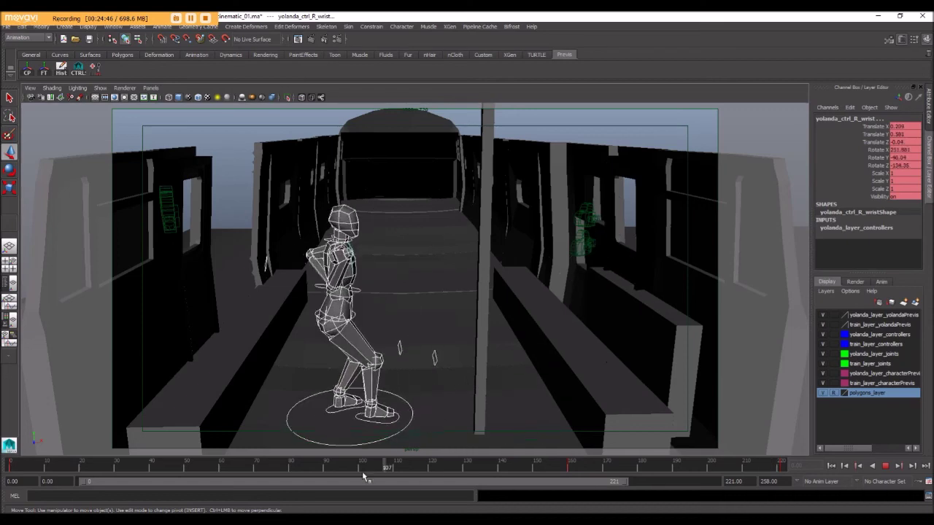
pyautogui.moveTo(383, 480); pyautogui.dragTo(1, 476)
pyautogui.press('space')
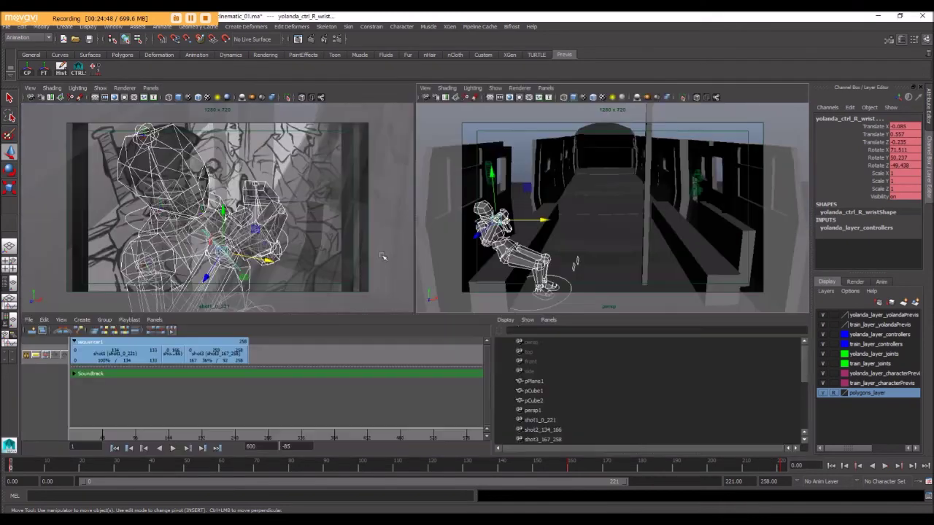
# - Play the shot in the camera view, select the shot1_0_221 camera in the perspective view, and return to frame 0
pyautogui.click(377, 107)
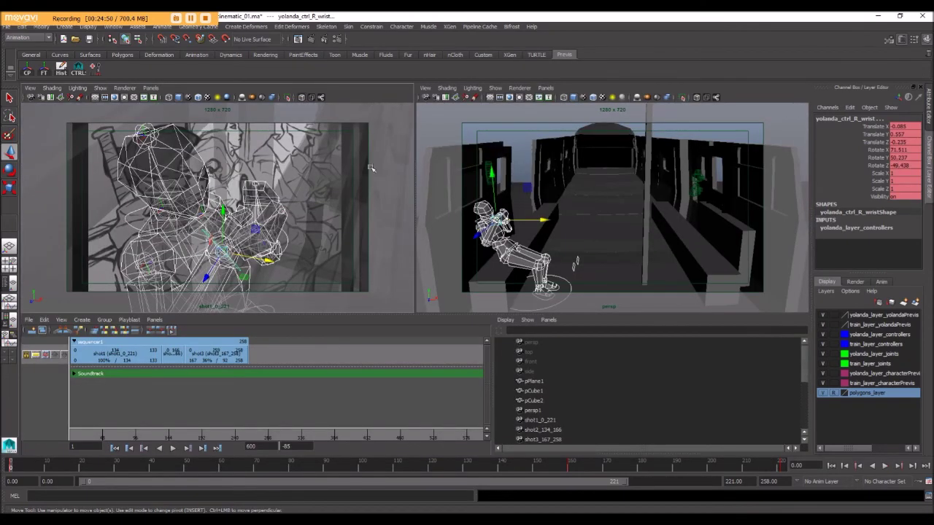
pyautogui.moveTo(78, 432)
pyautogui.mouseDown()
pyautogui.moveTo(169, 446)
pyautogui.moveTo(29, 442)
pyautogui.mouseUp()
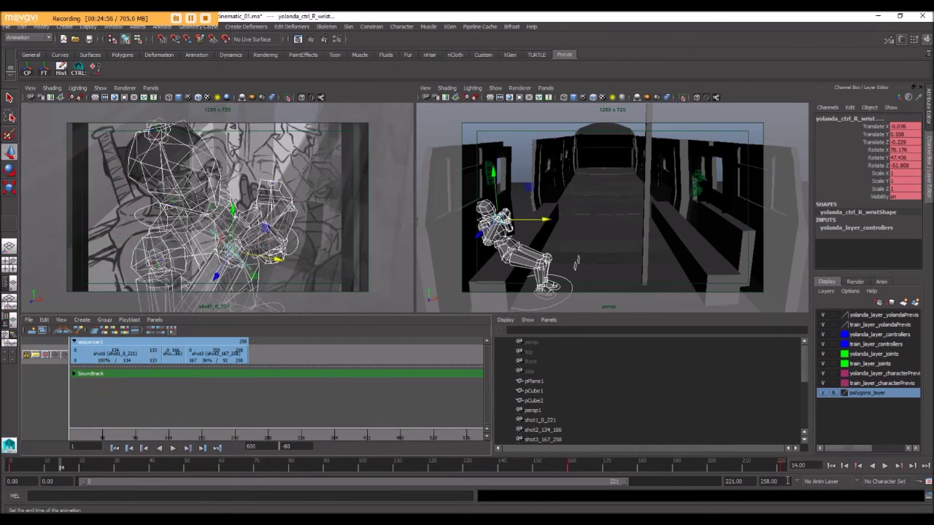
pyautogui.click(885, 466)
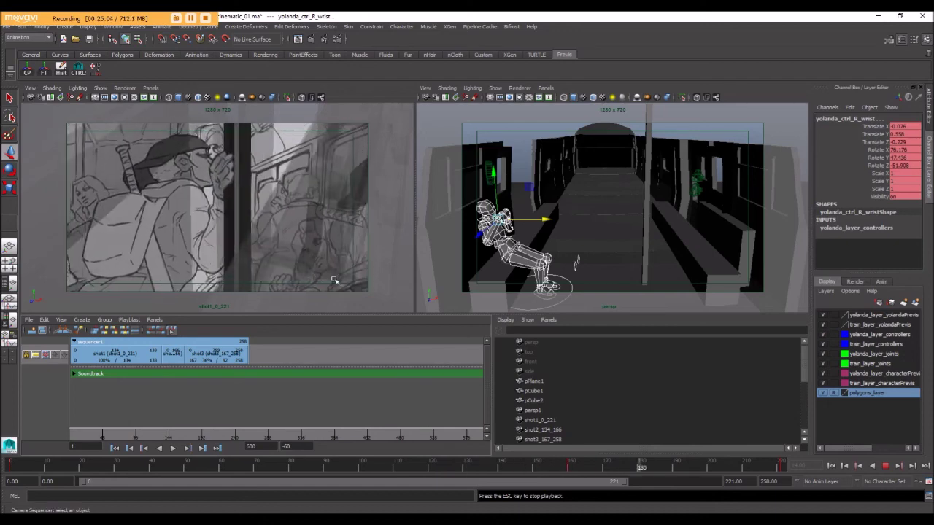
pyautogui.click(486, 163)
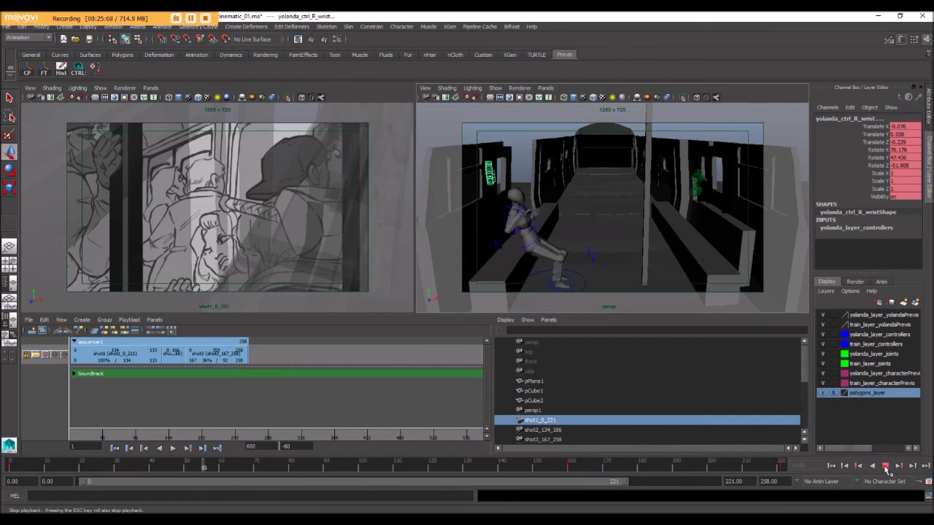
pyautogui.click(885, 467)
pyautogui.moveTo(43, 470); pyautogui.dragTo(10, 468)
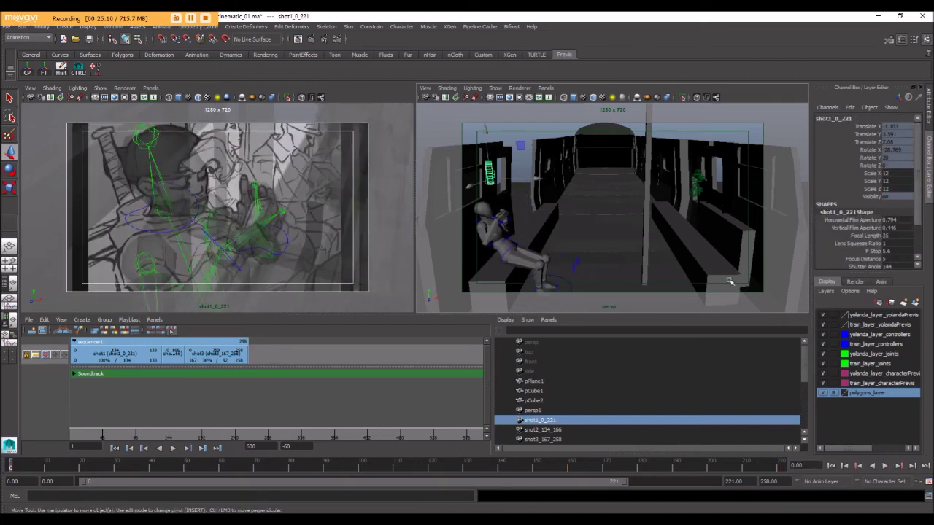